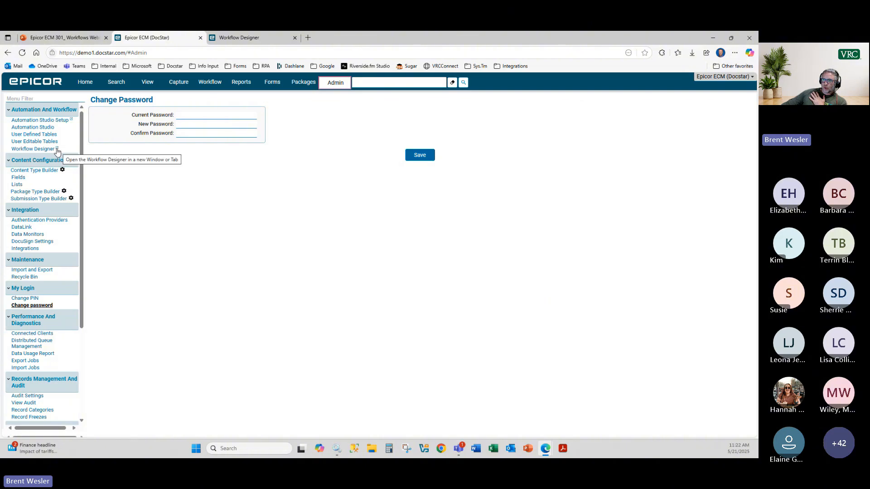
Step: Open the Workflow Designer in its own tab and reload demo1.docstar.com in a fresh tab
click(57, 152)
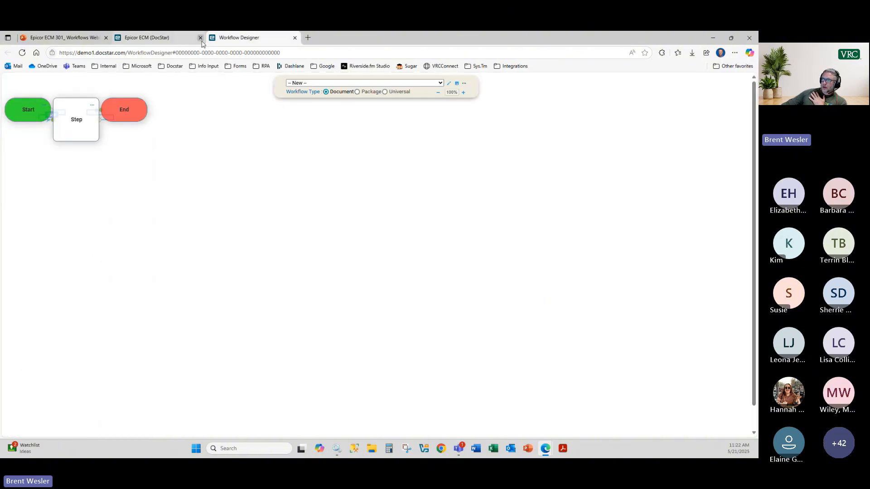
click(200, 37)
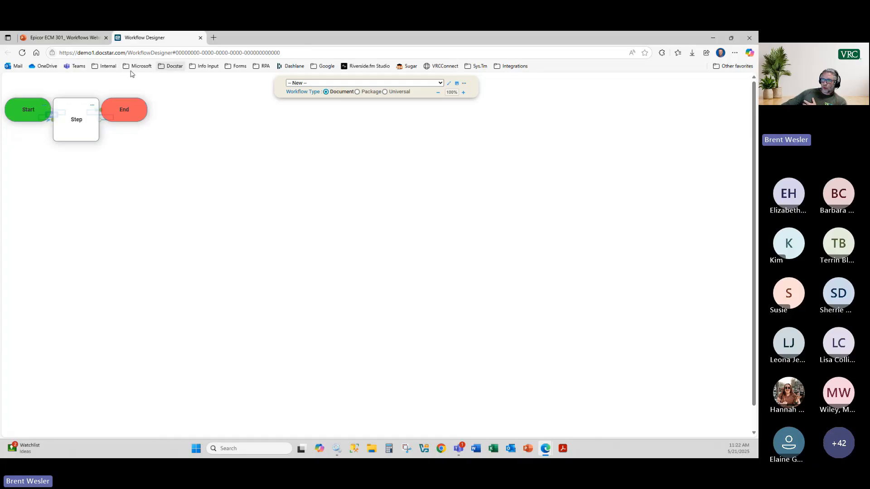
click(214, 38)
text(de)
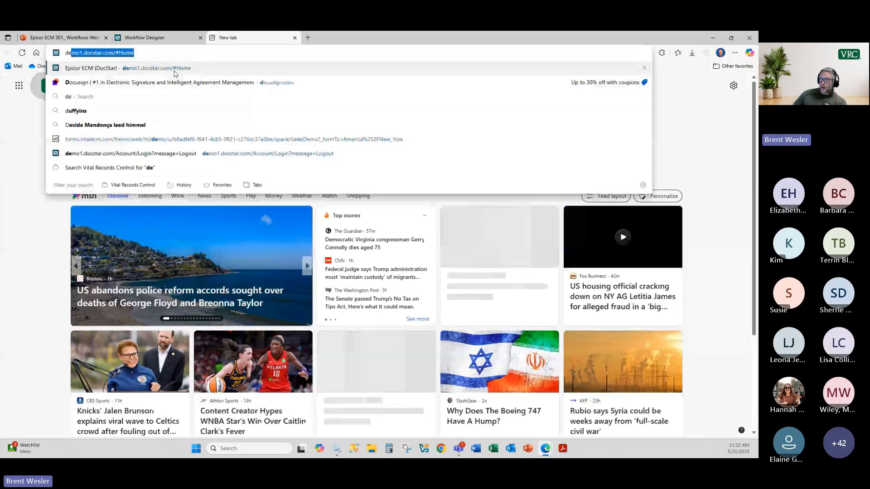
click(175, 72)
Step: Move the ECM tab in front of Workflow Designer and go to the ECM Admin area
drag(231, 38, 142, 39)
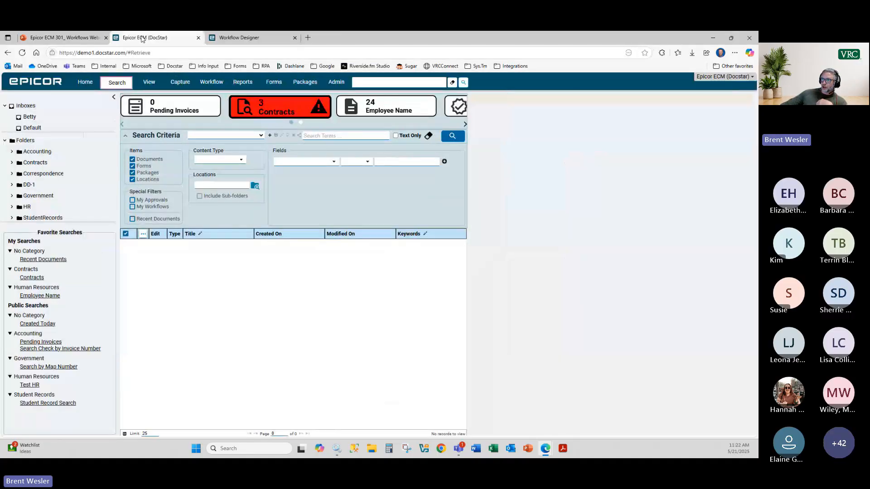
click(244, 39)
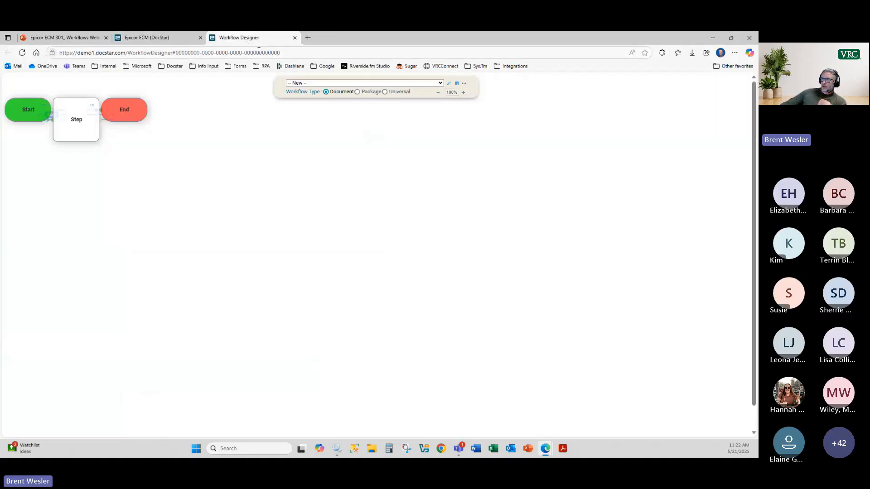
click(147, 38)
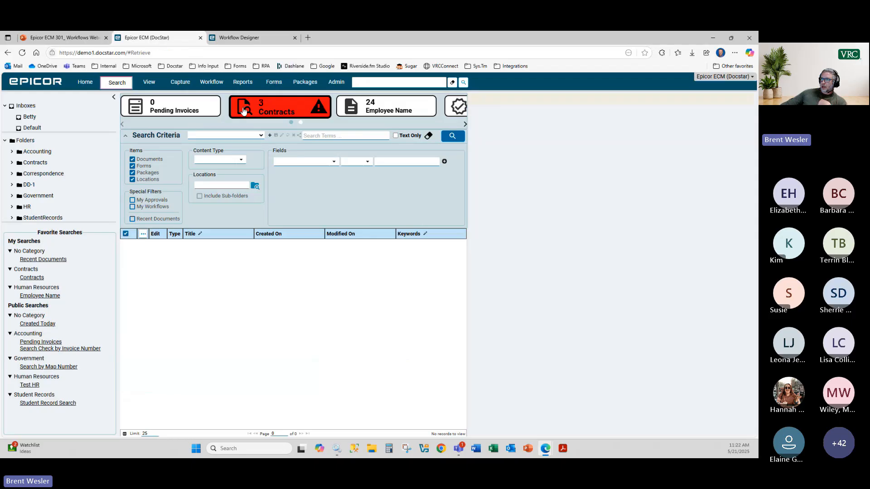
click(335, 82)
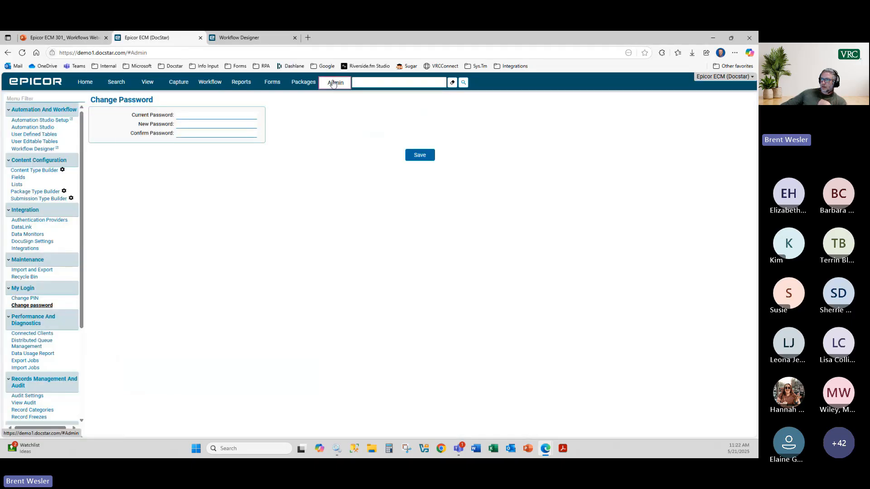
Step: Add the Accounting_Document_Type field in the Content Type Builder, then return to the blank Workflow Designer workflow
click(30, 171)
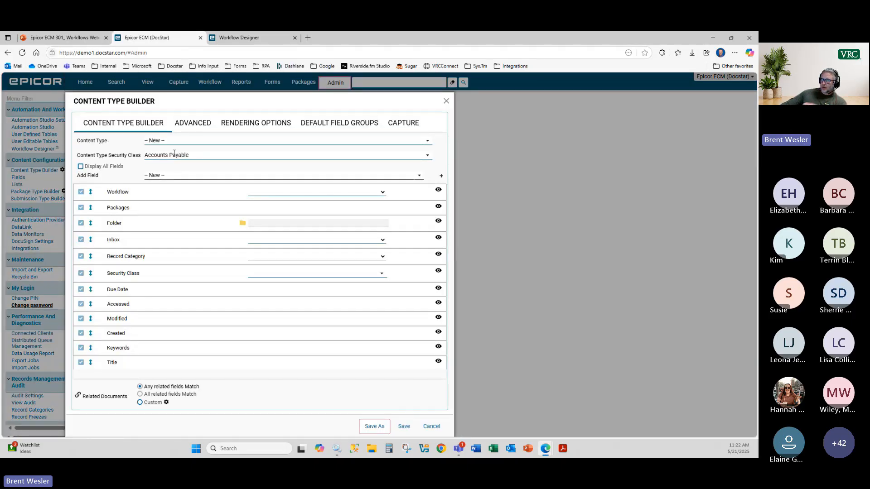
click(418, 176)
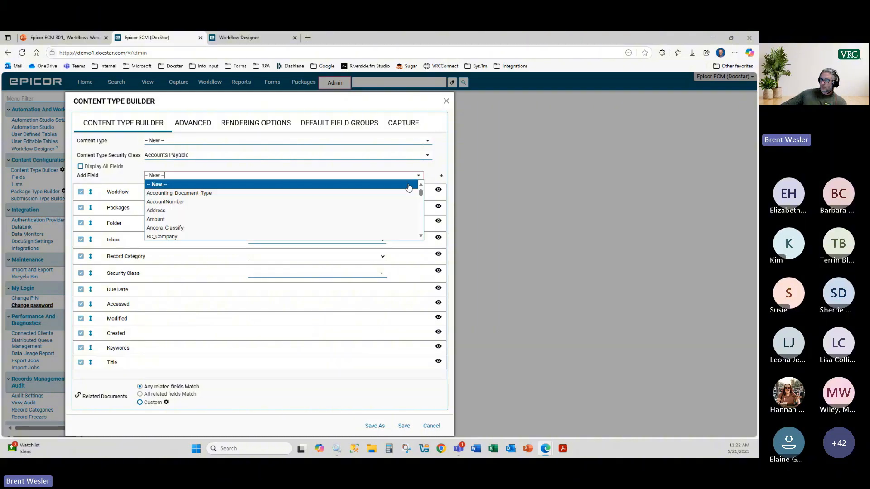
click(248, 192)
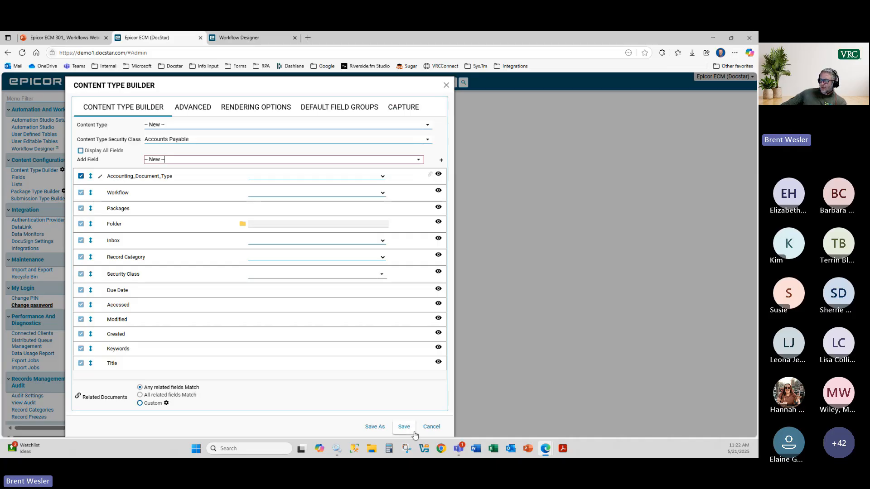
click(248, 39)
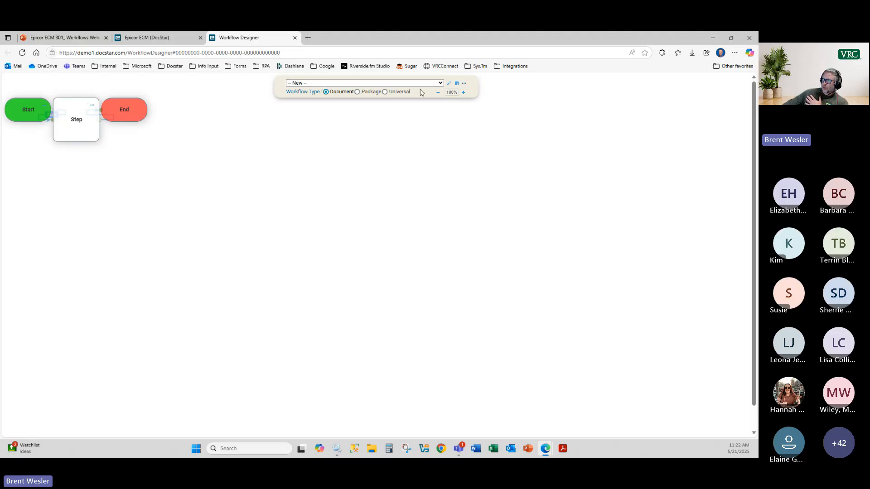
Step: Choose a user account as the workflow's exception assignee, keeping Trigger Mode at None
click(325, 85)
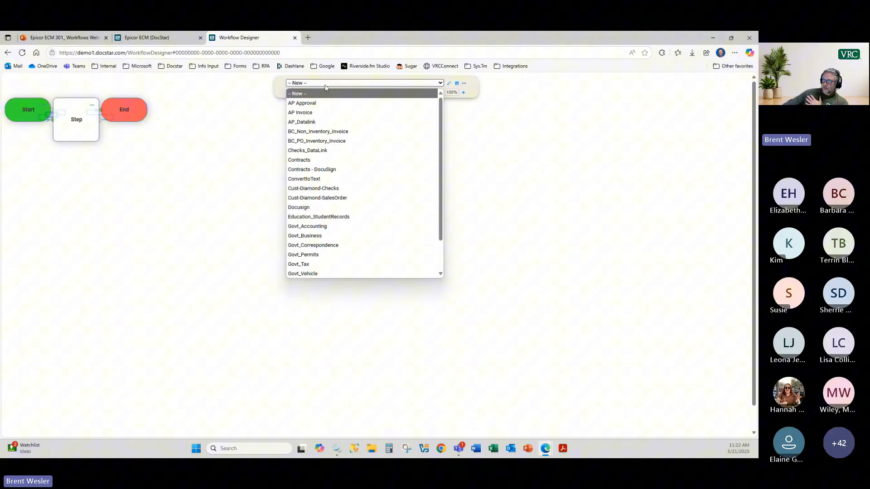
click(450, 86)
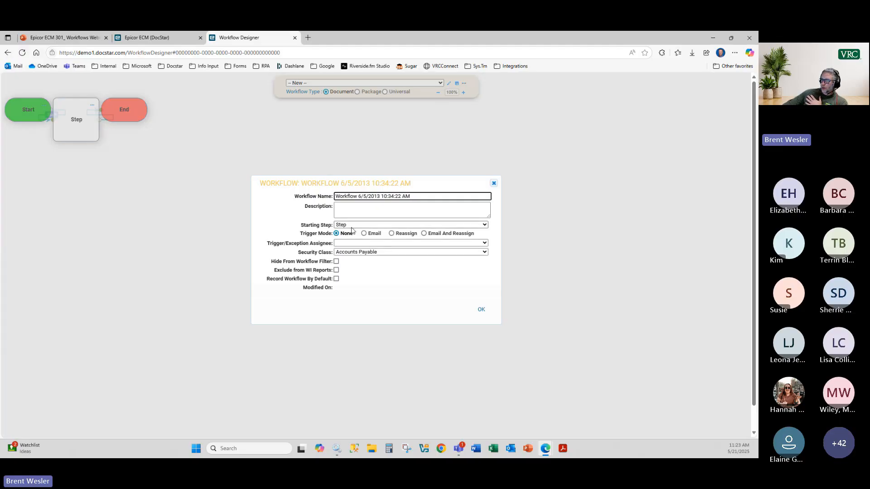
click(424, 233)
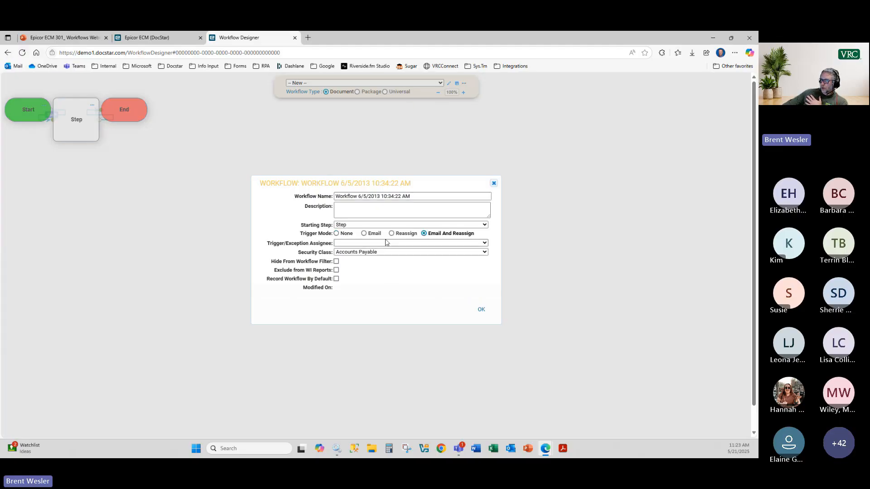
click(349, 244)
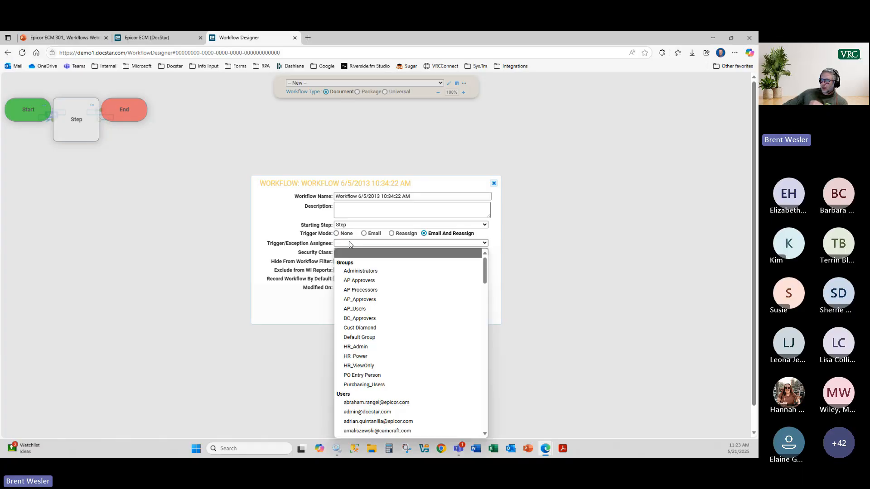
scroll(381, 282, down, 3)
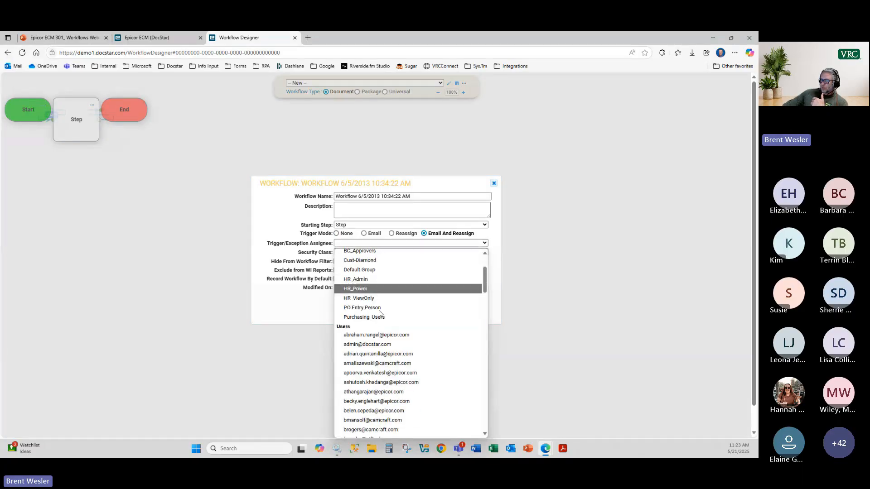
scroll(390, 381, down, 2)
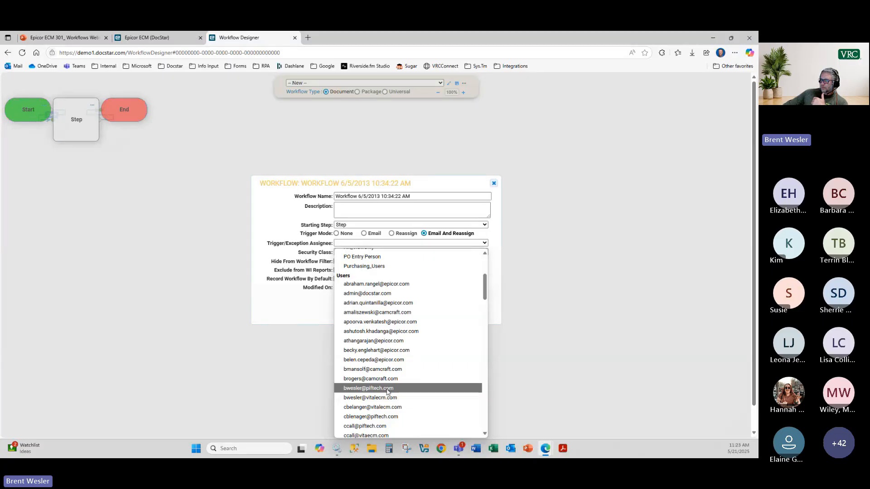
click(389, 390)
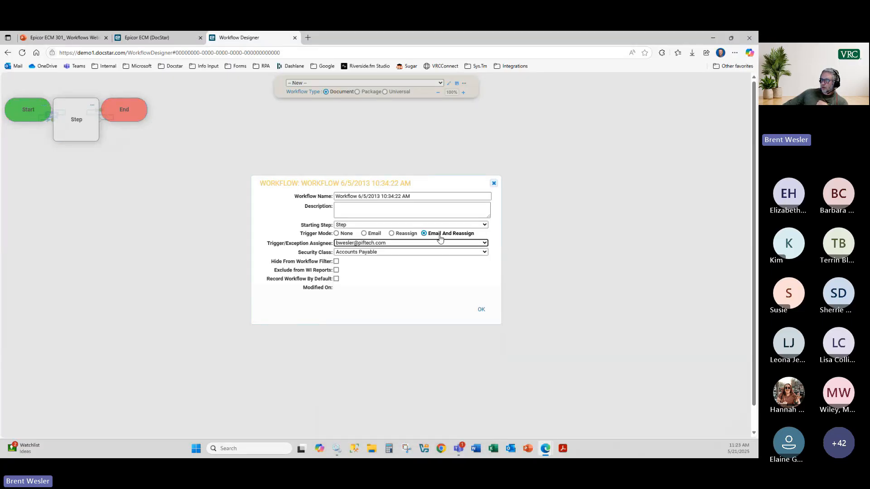
click(336, 233)
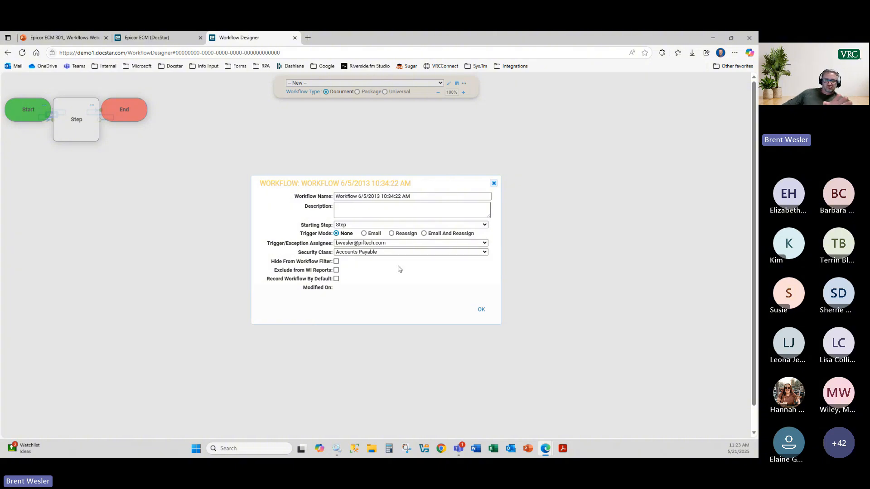
Step: Set Security Class to HR, rename the workflow to 'HR test', and confirm the properties
click(353, 254)
click(352, 254)
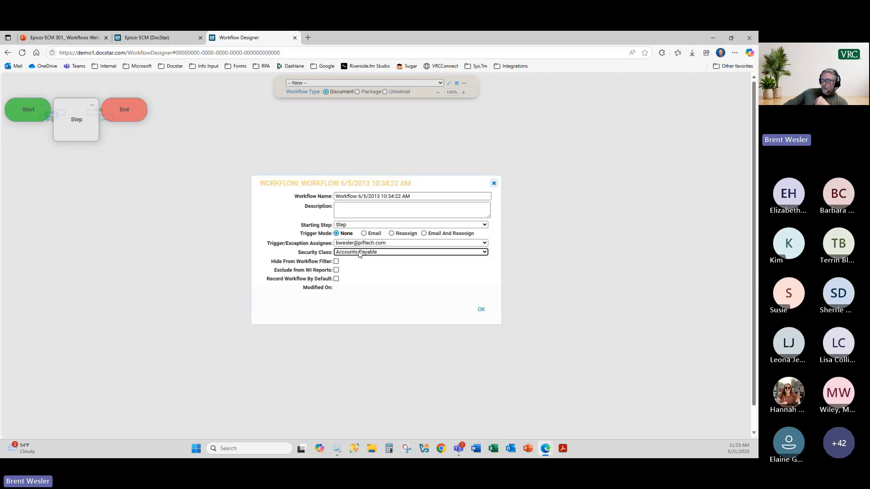
click(358, 253)
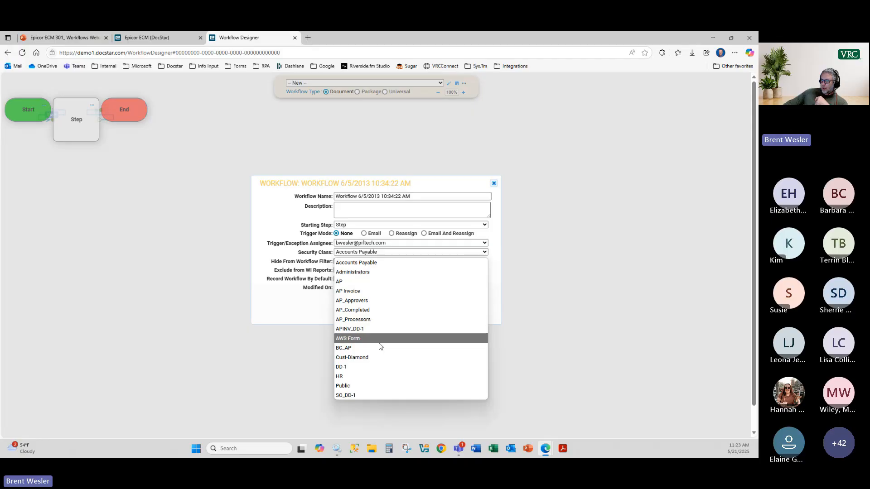
click(380, 374)
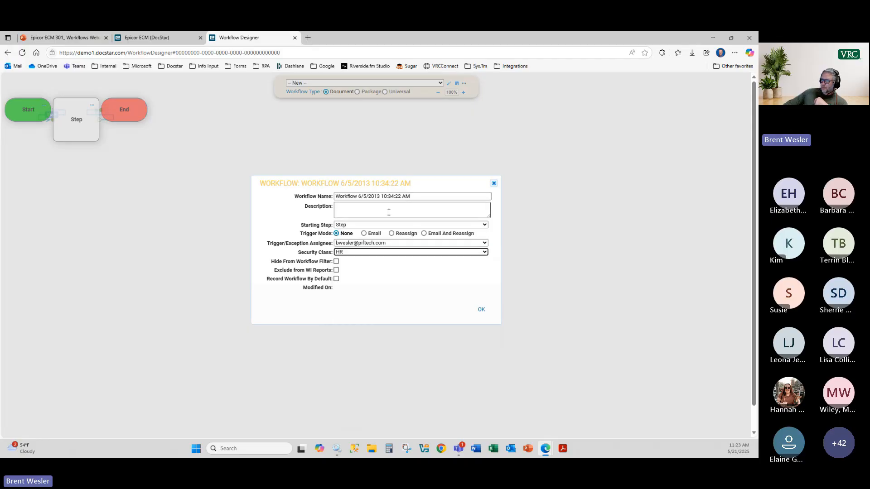
drag(414, 196, 297, 196)
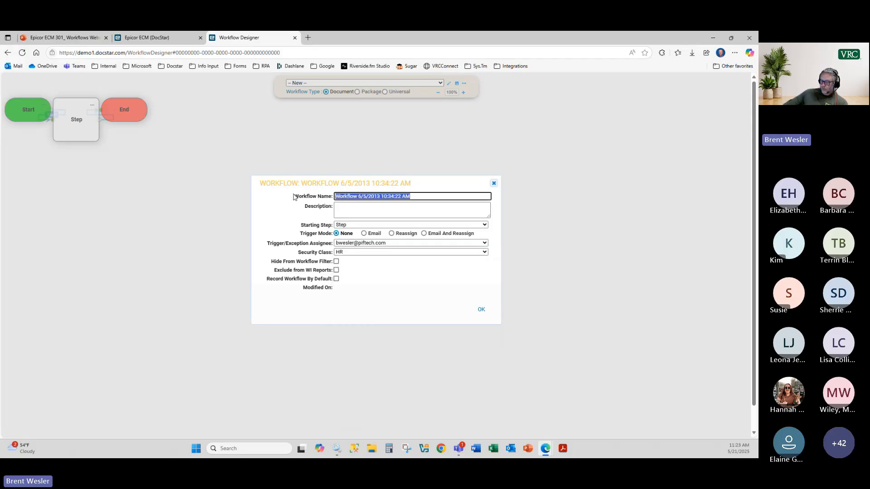
text(HR tes)
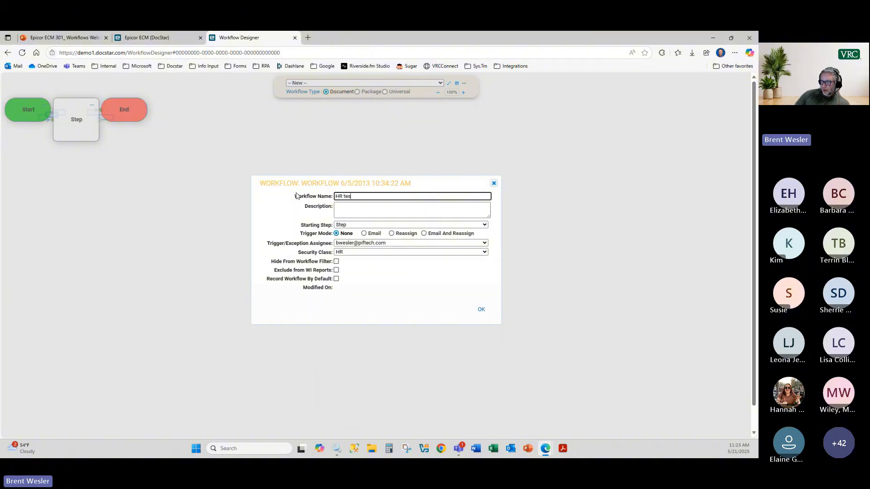
text(t)
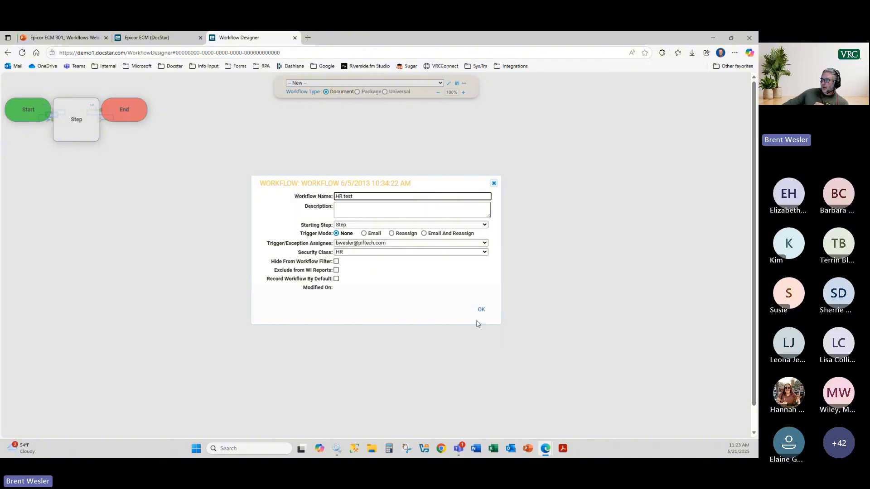
click(483, 311)
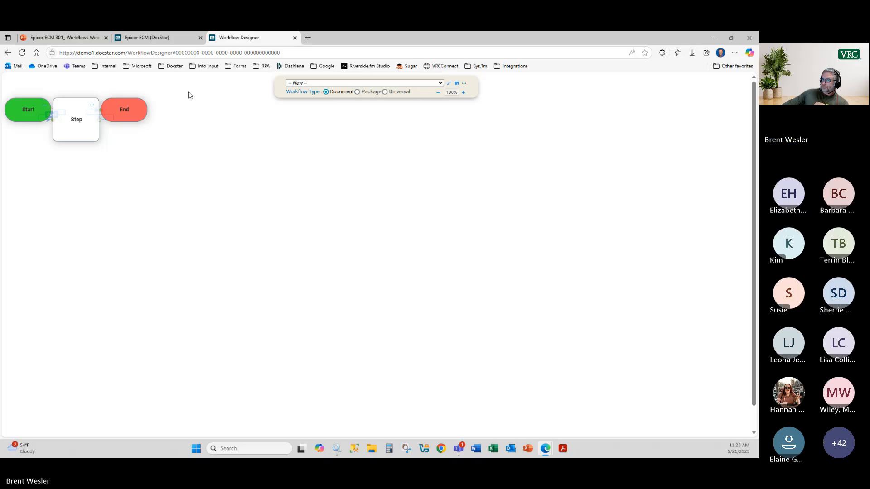
Step: Rename the workflow's Step node to 'User Prompts'
click(87, 108)
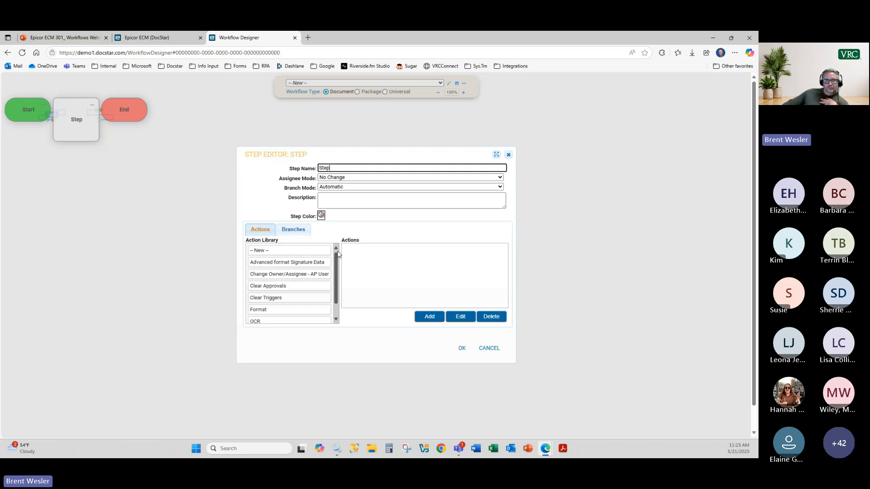
double_click(332, 167)
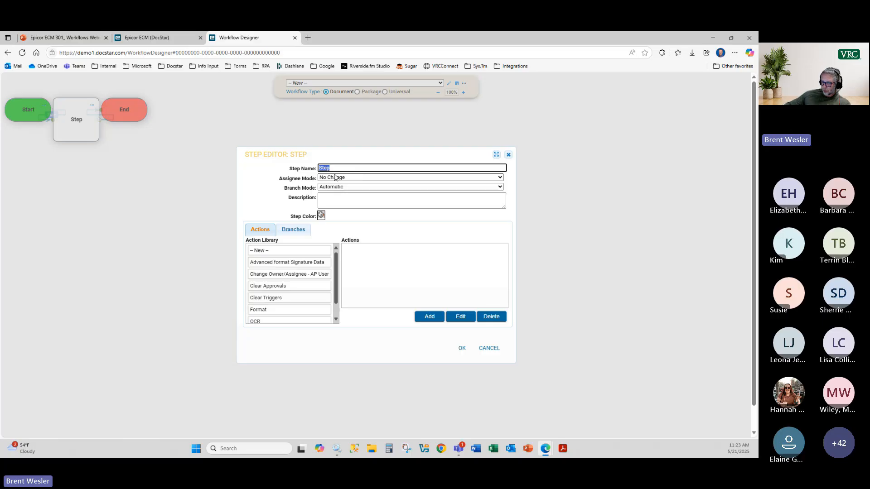
text(Promp)
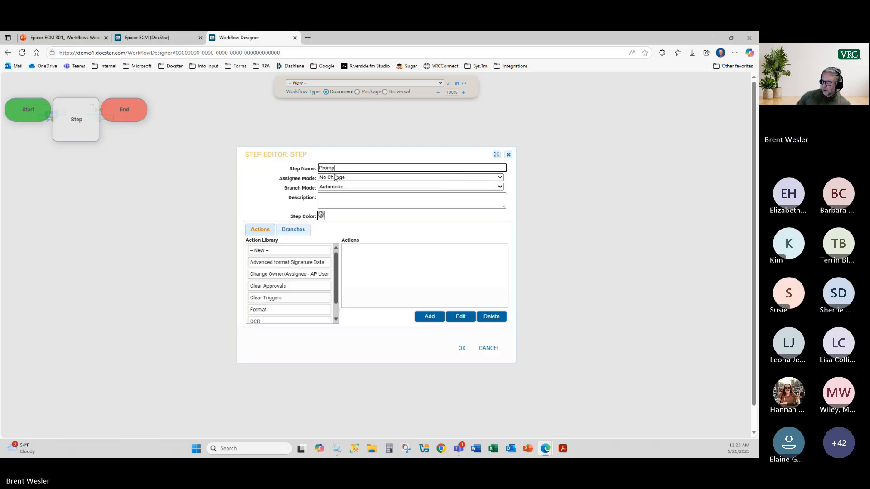
key(BackSpace)
key(BackSpace)
text(Us)
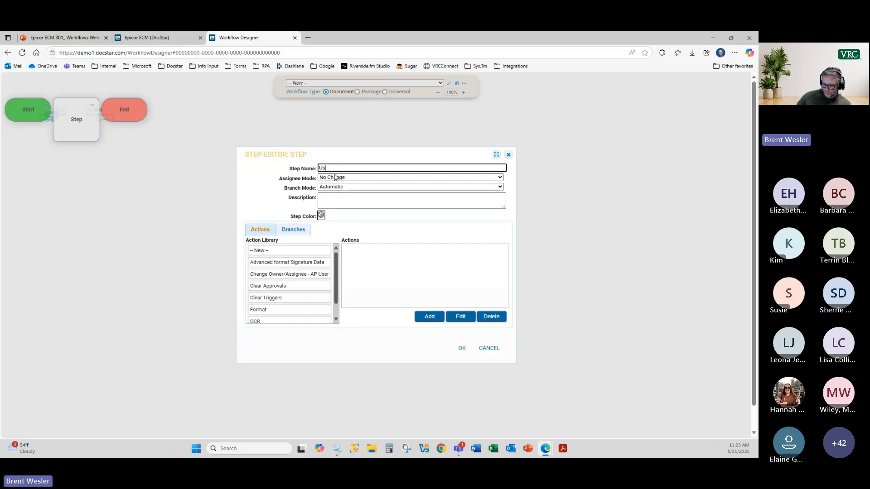
text(er Prompts)
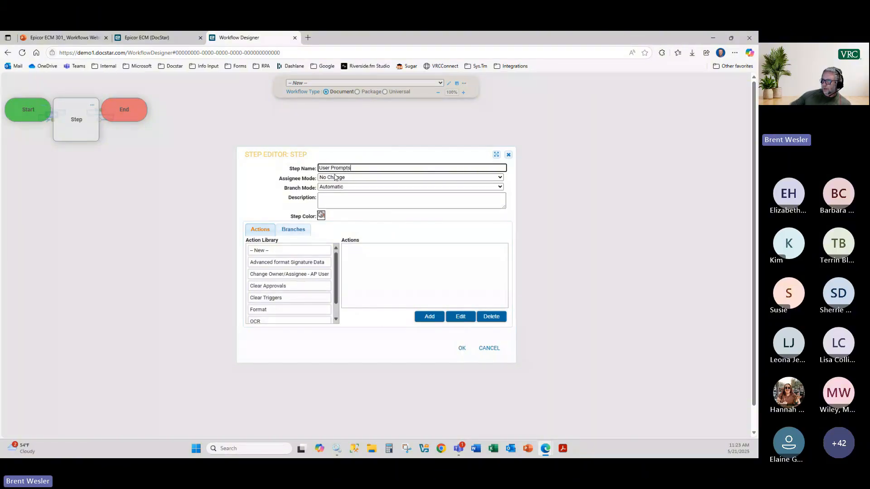
Step: Leave the step's Assignee Mode at No Change and start a new action for the step
click(350, 178)
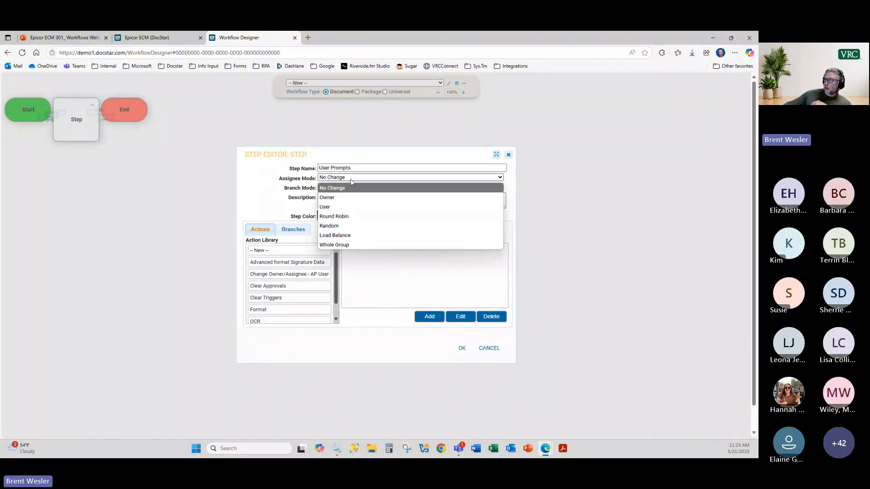
click(285, 187)
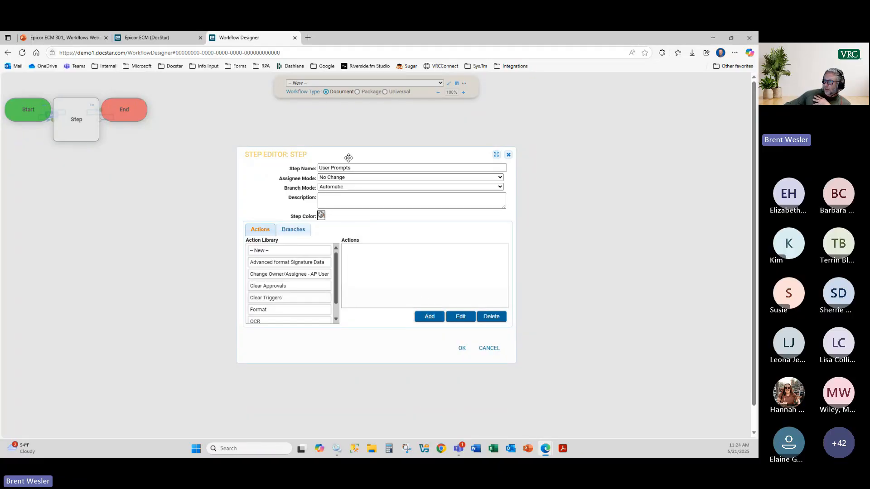
click(351, 178)
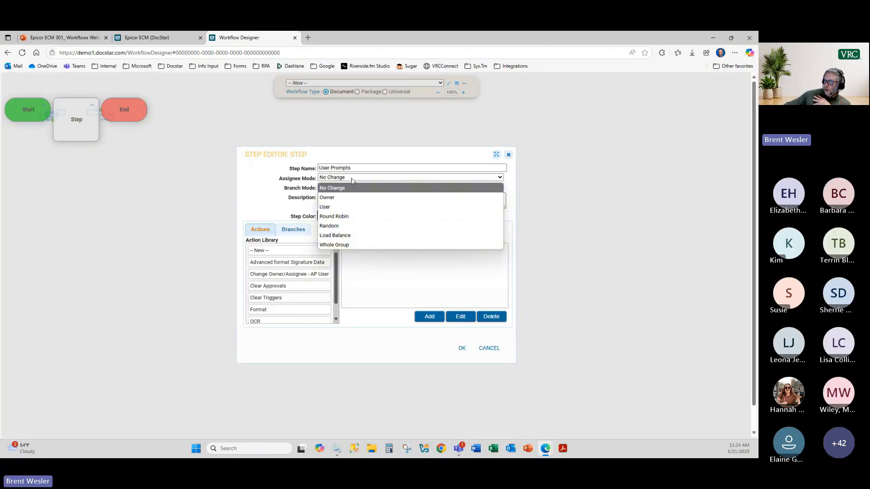
click(346, 238)
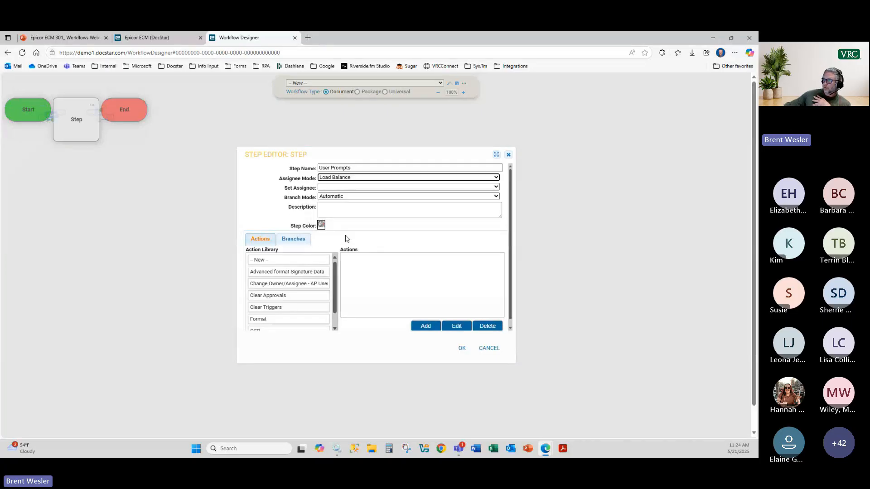
click(342, 178)
click(343, 201)
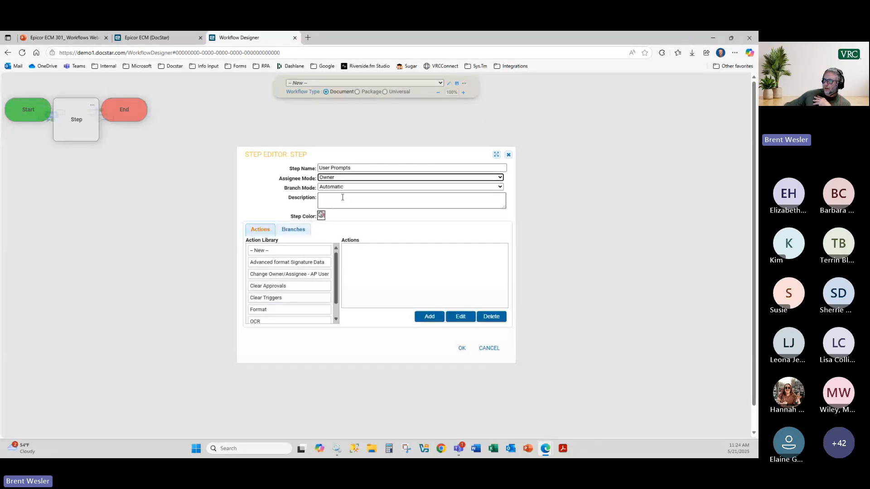
click(339, 177)
click(338, 225)
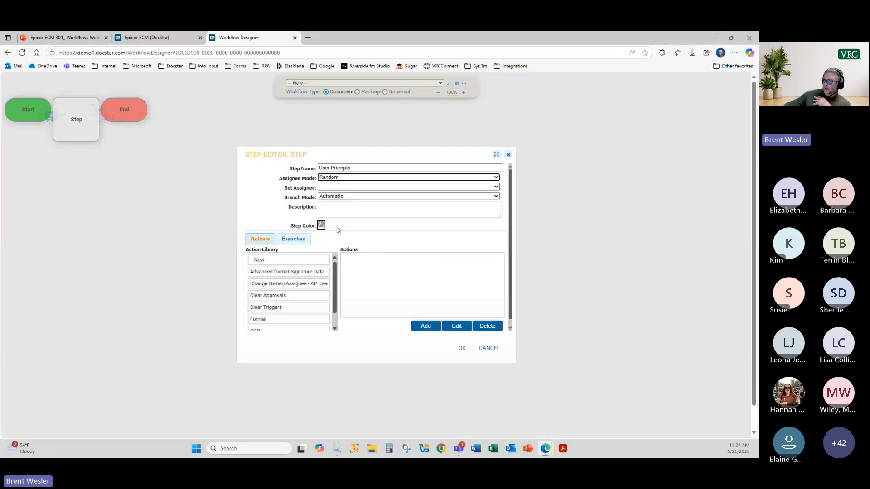
click(330, 187)
click(345, 215)
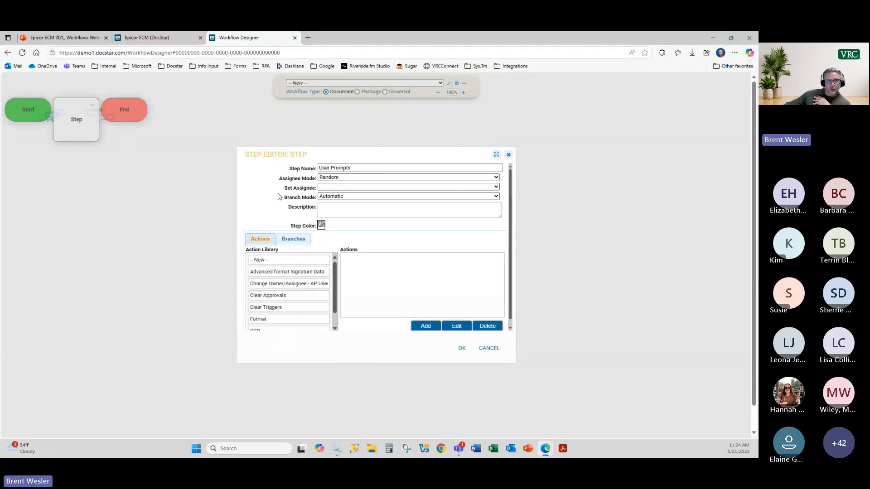
click(349, 178)
click(348, 188)
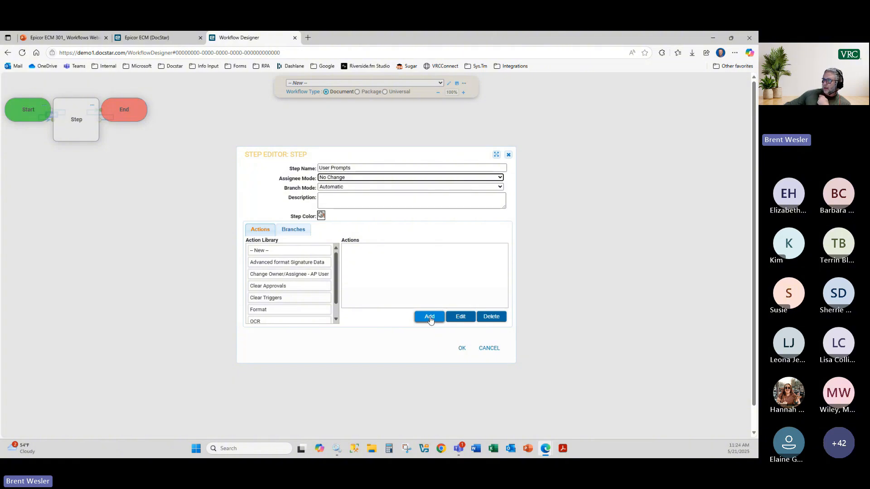
click(430, 318)
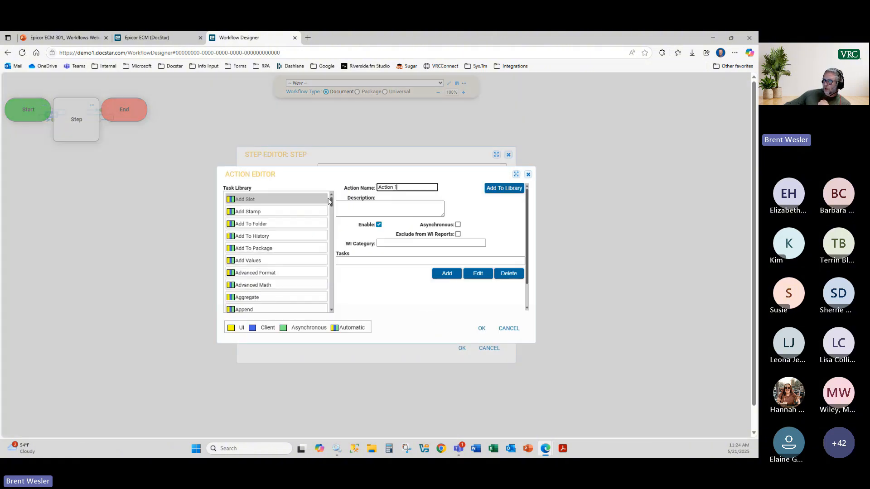
Step: Put a User Prompt task from the Task Library into Action 1 and bring up its Task Editor
drag(329, 201, 332, 234)
scroll(281, 240, up, 8)
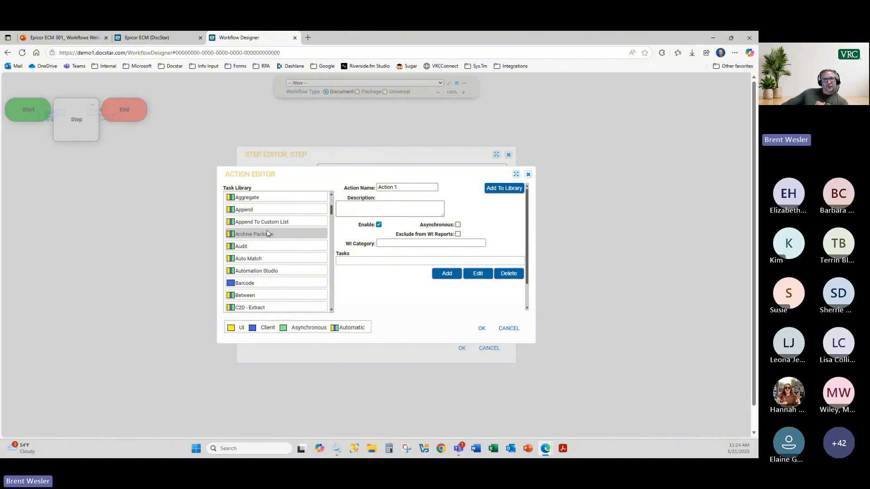
mouse_move(266, 234)
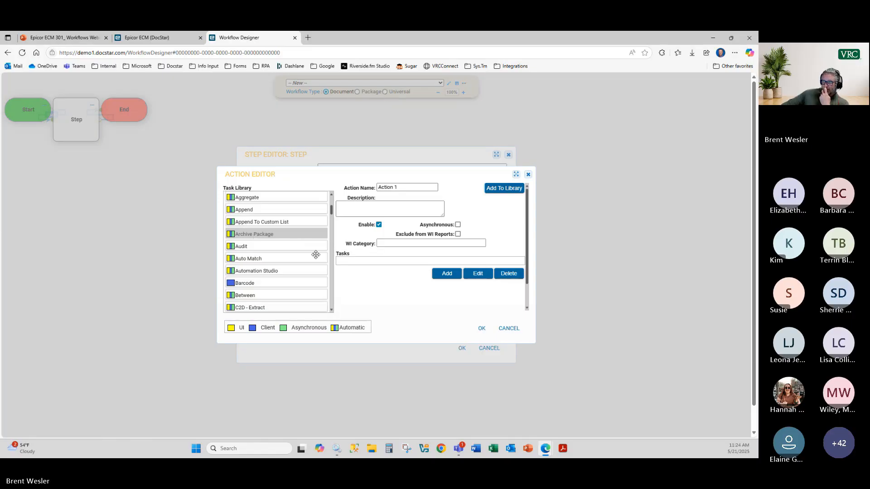
drag(331, 212, 331, 293)
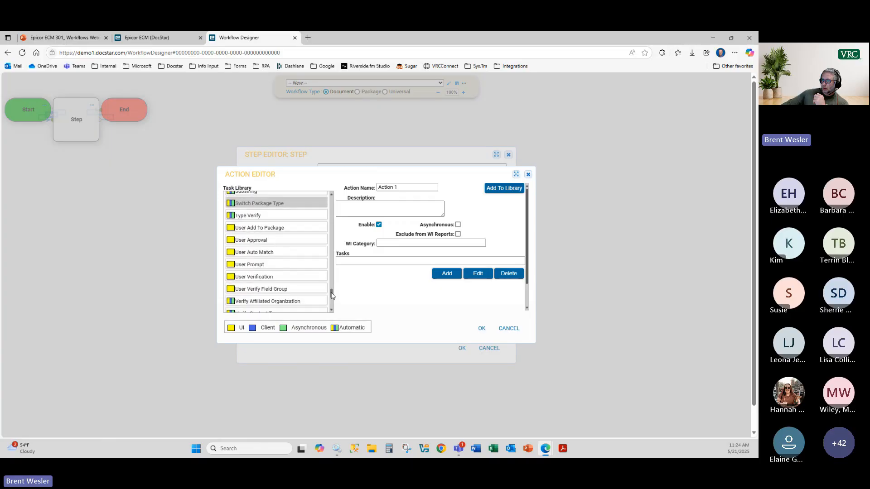
double_click(258, 264)
drag(371, 264, 388, 257)
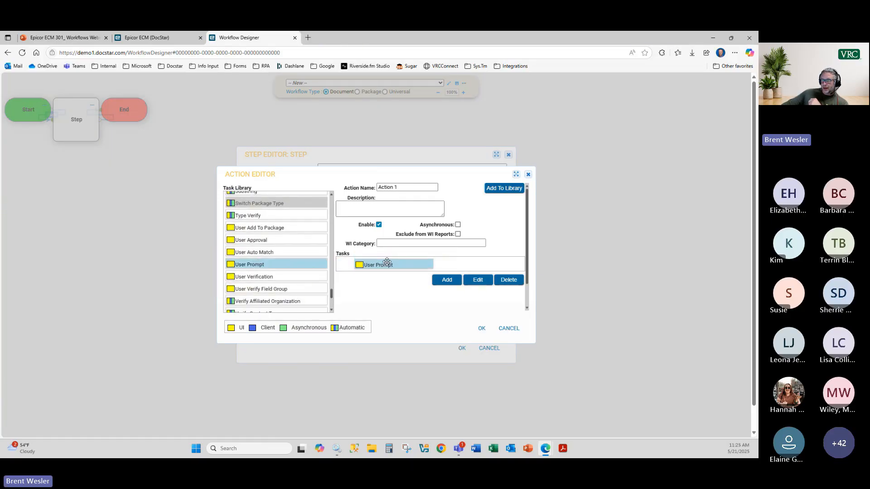
double_click(388, 261)
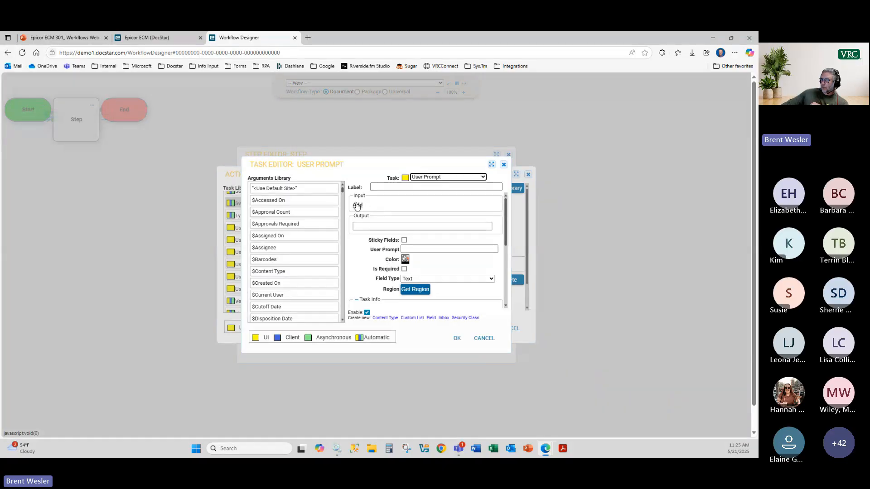
Step: Clear the 'Select Document' prompt wording and mark the User Prompt as required
click(377, 225)
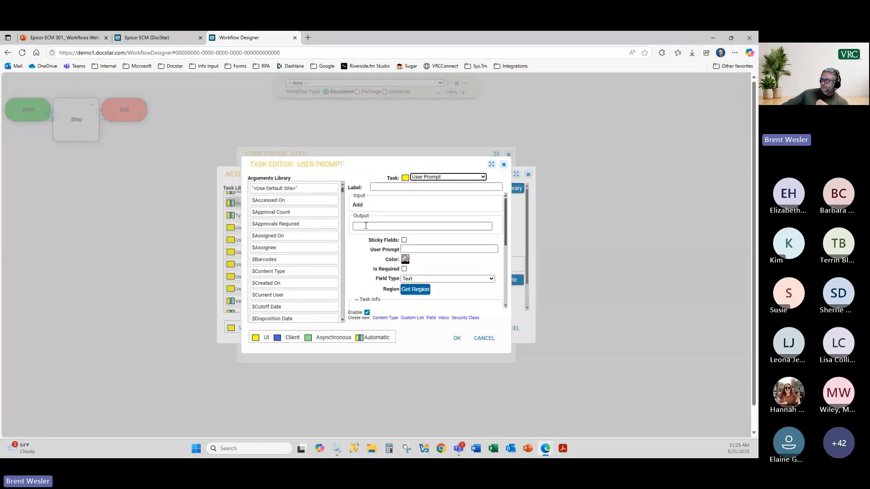
click(433, 248)
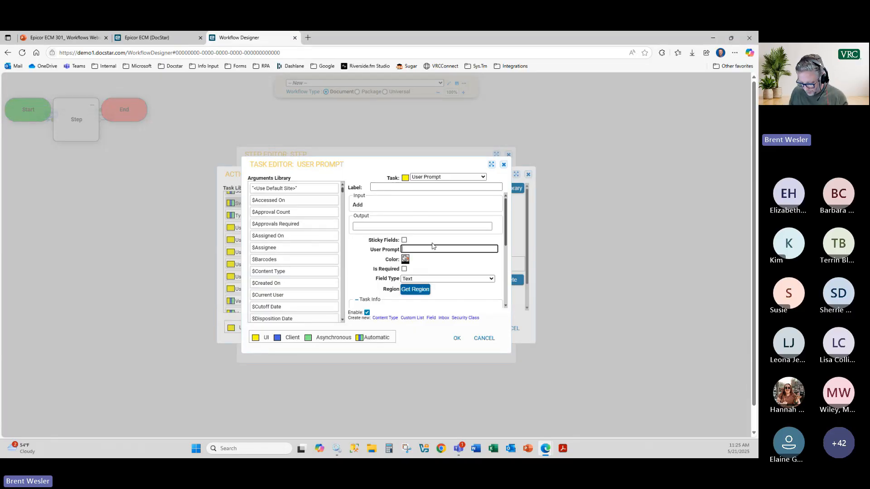
text(Select Document)
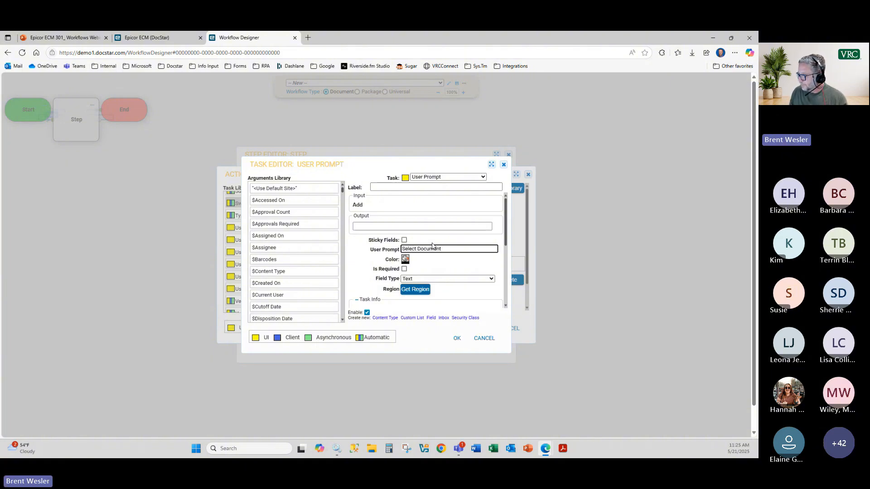
key(ctrl+a)
key(BackSpace)
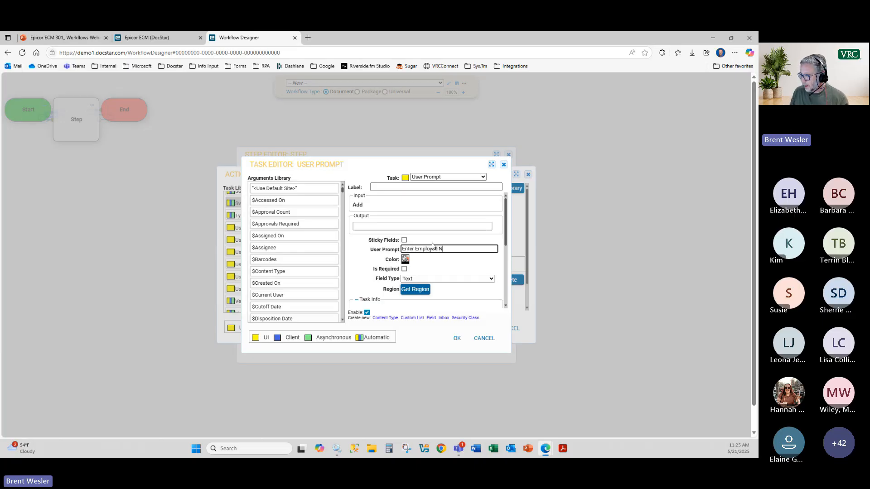
click(404, 269)
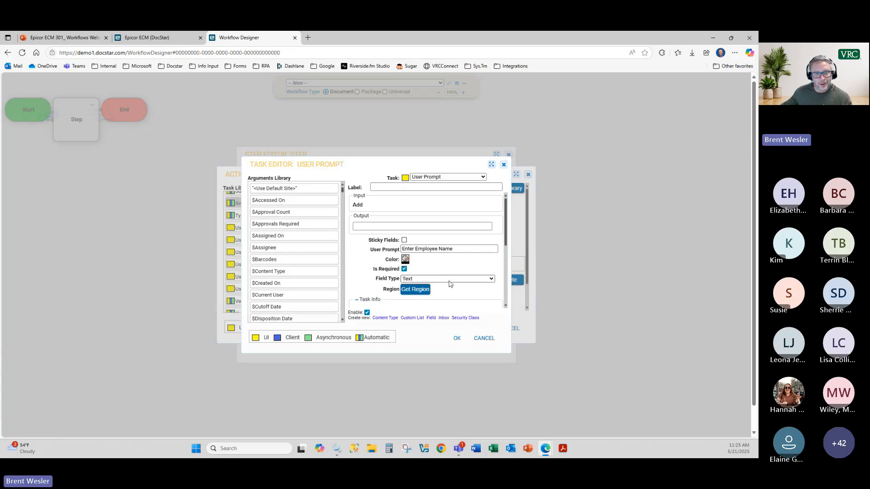
Step: Set the output to $Field.EmployeeName, then clear the output field again
click(365, 225)
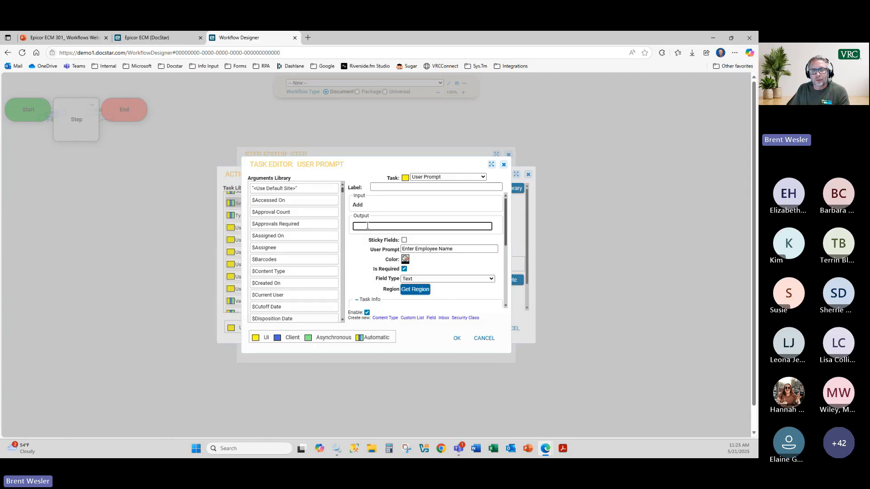
text(employee)
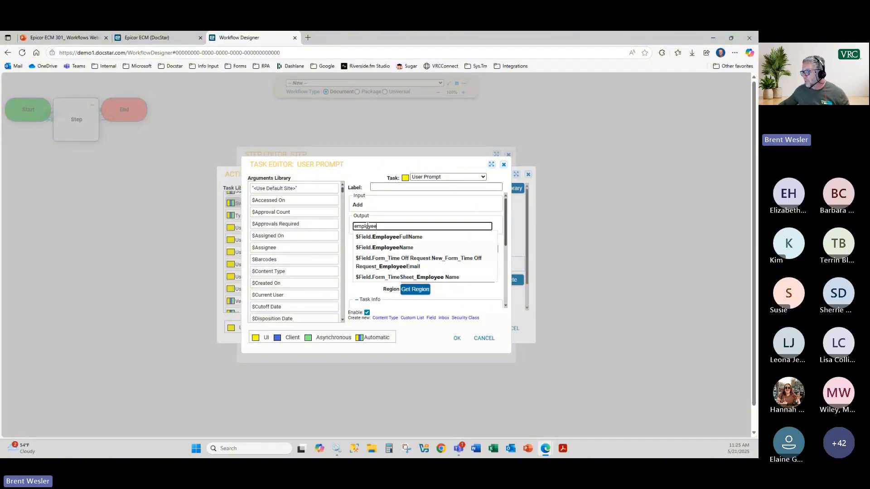
click(383, 249)
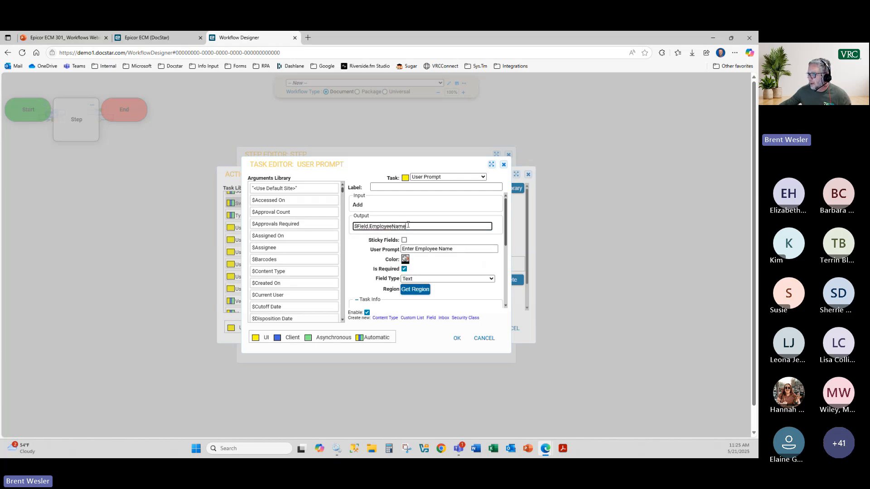
drag(408, 224, 323, 221)
key(BackSpace)
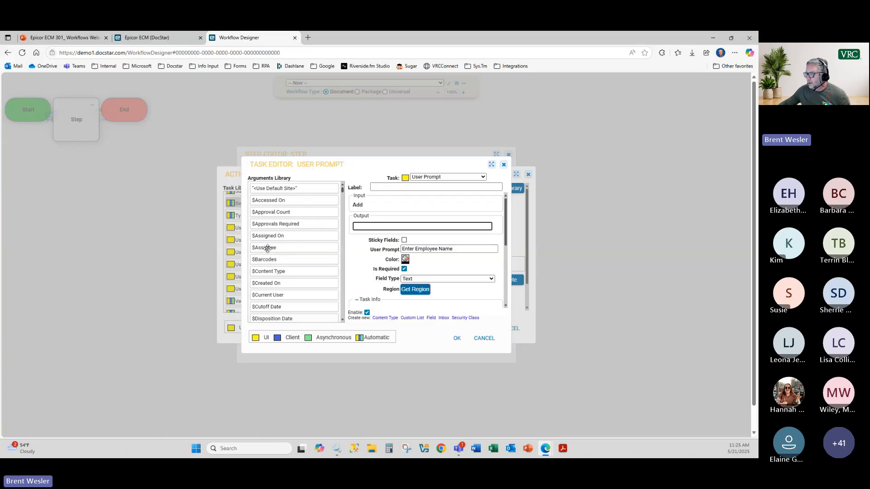
Step: Replace the $Assignee output with $Field.EmployeeName and save the employee name prompt task
drag(267, 248, 404, 228)
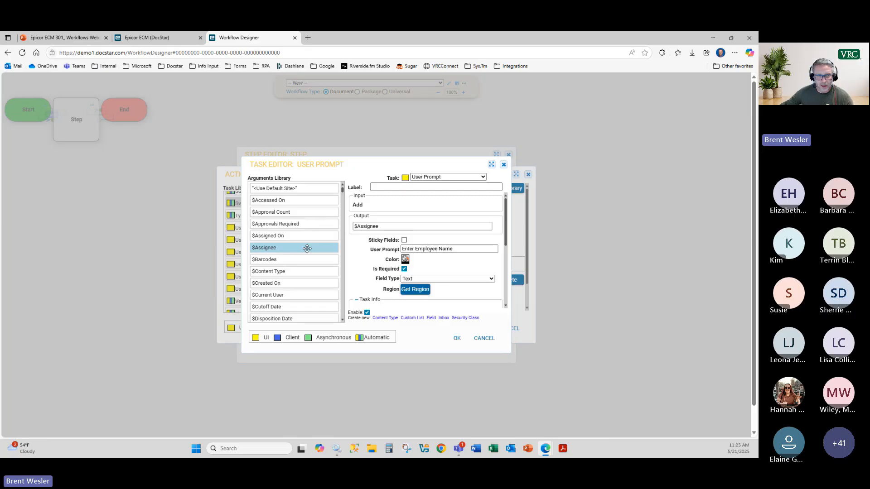
scroll(307, 270, down, 1)
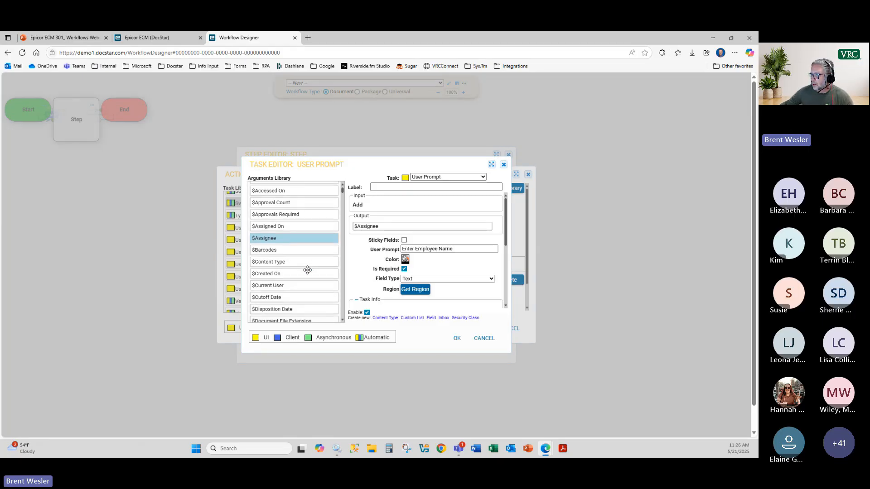
scroll(307, 270, down, 1)
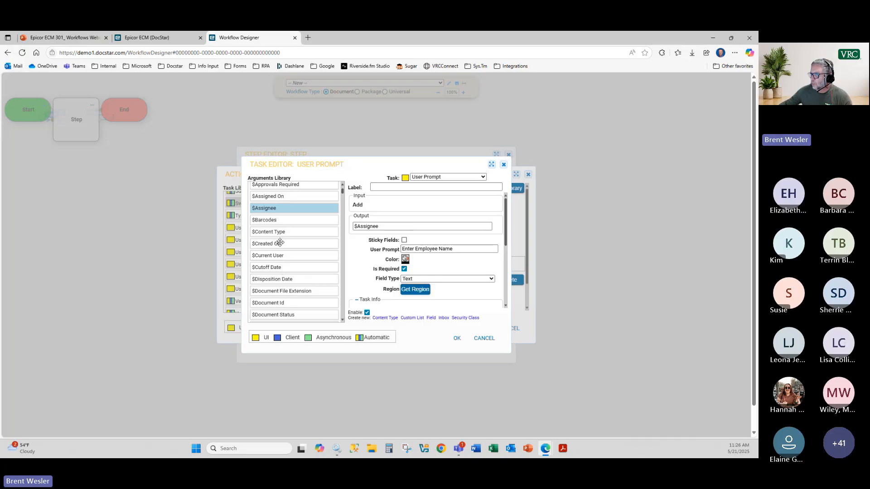
scroll(342, 196, down, 3)
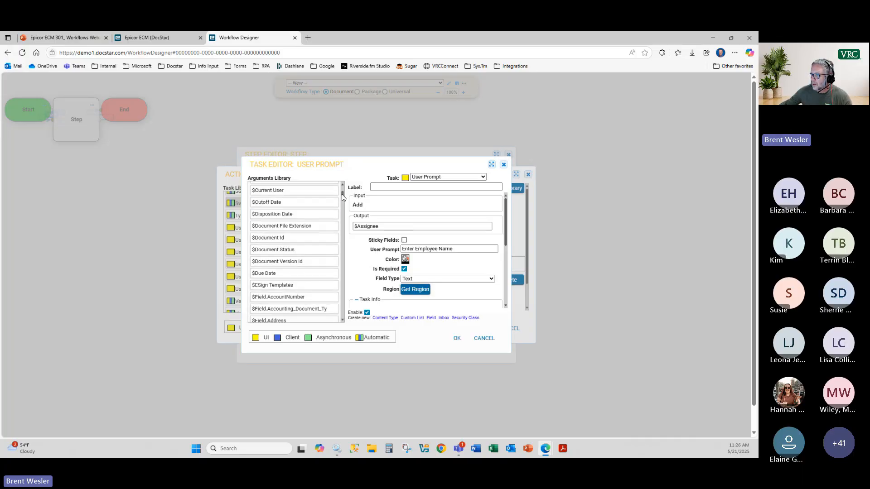
scroll(343, 196, up, 3)
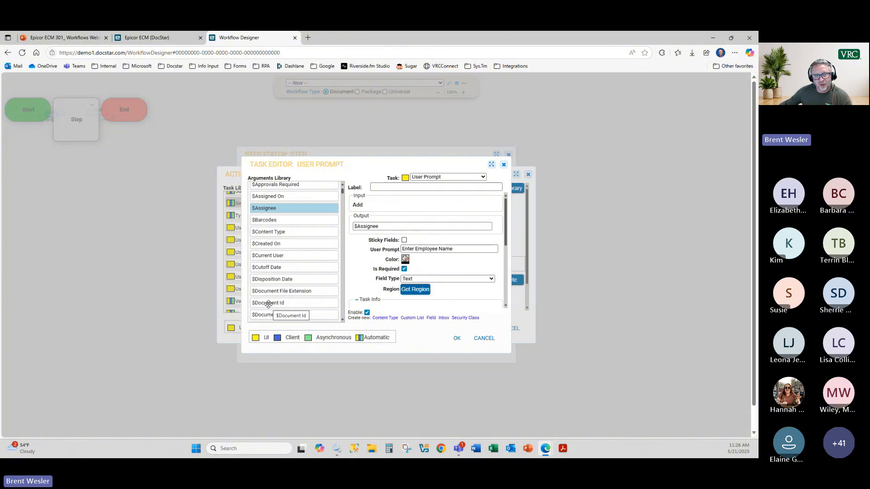
scroll(274, 297, down, 2)
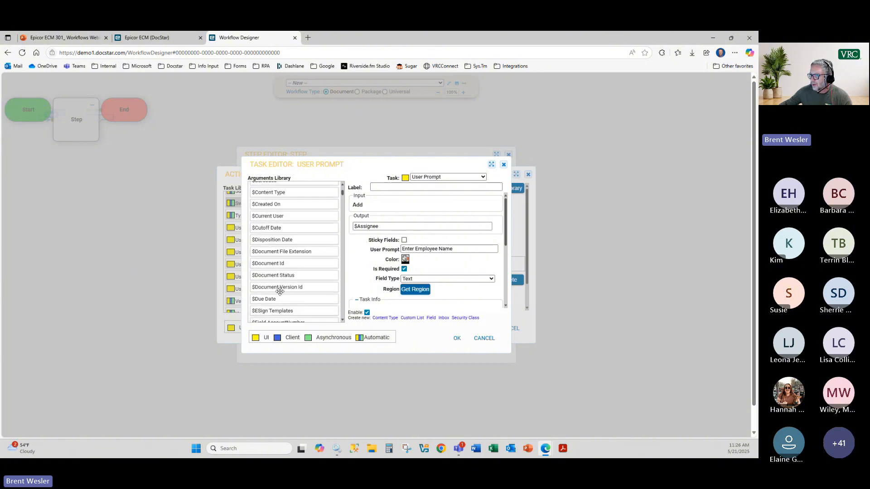
scroll(277, 306, down, 3)
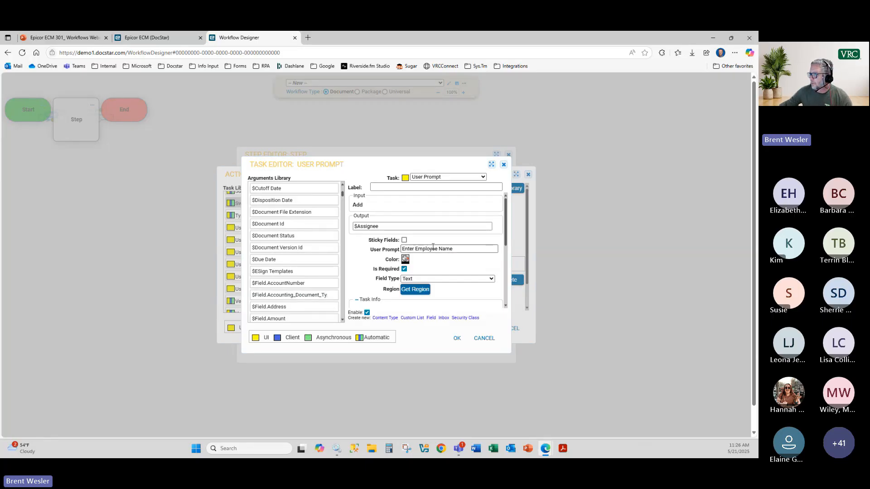
drag(385, 227, 317, 216)
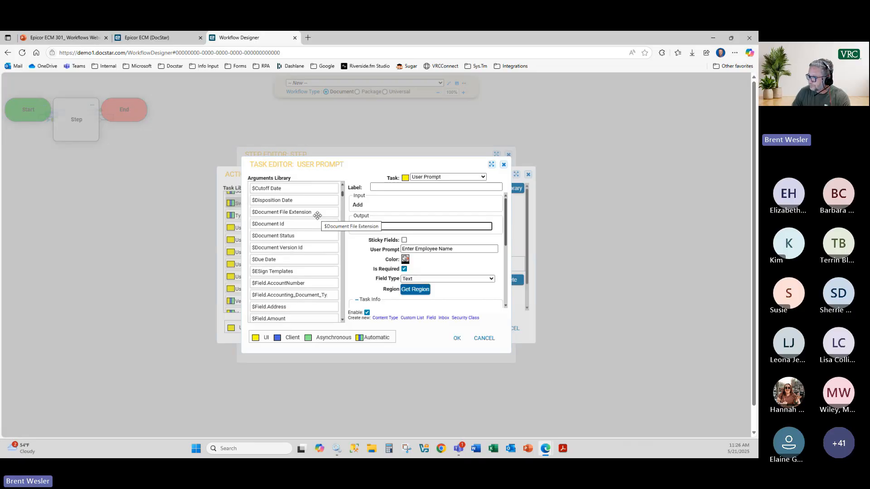
text(emp)
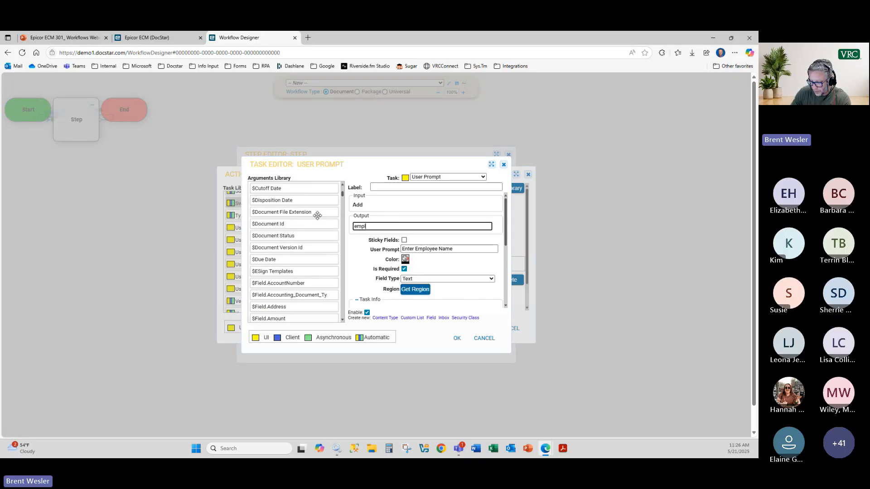
text(loyee)
click(423, 247)
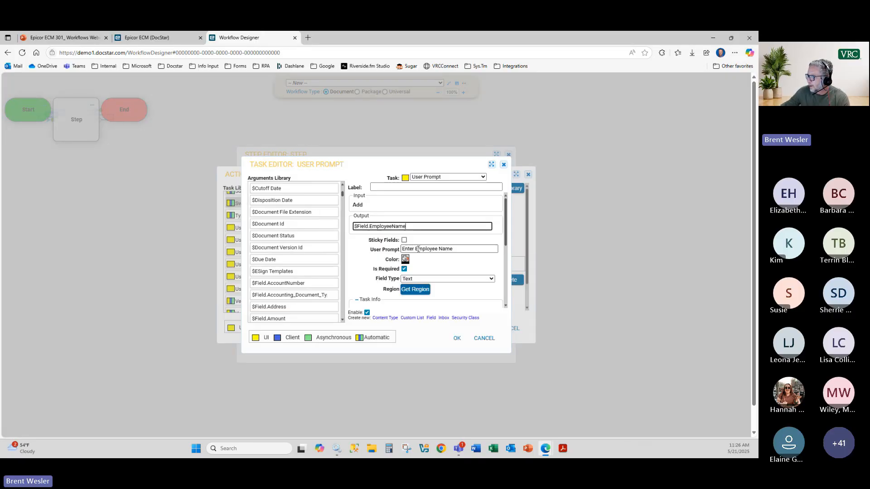
click(457, 339)
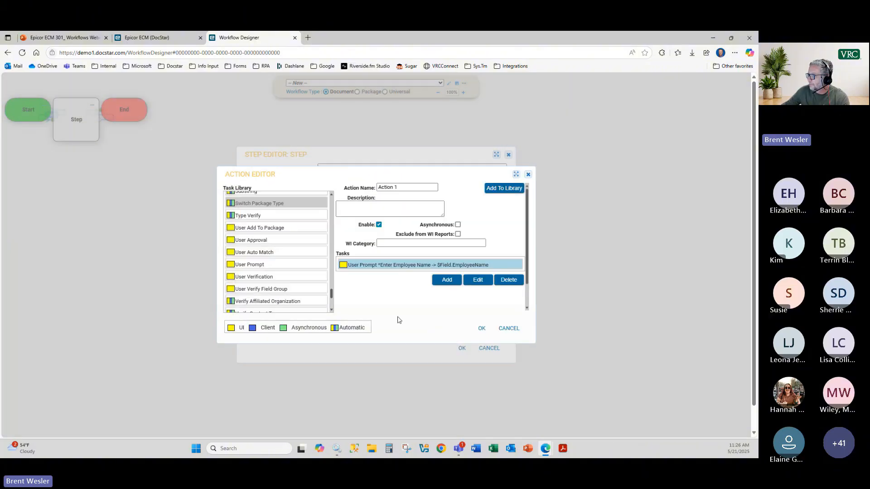
Step: Rename the action to 'User prompts' and add a Dropdown task to its Tasks list
text(U)
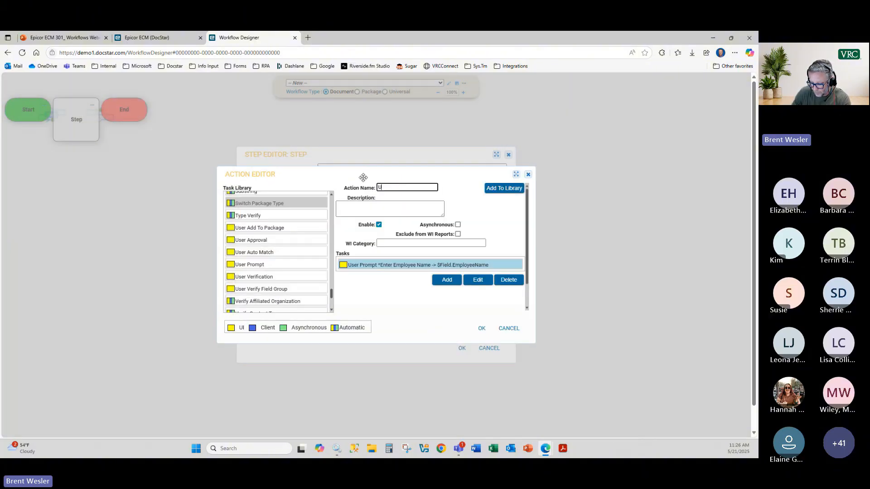
text(ser prompts)
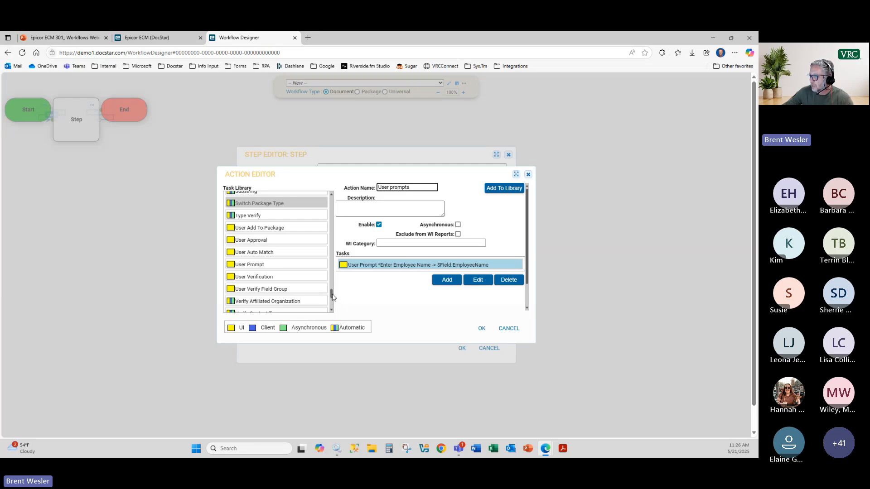
mouse_move(332, 297)
mouse_down()
mouse_move(332, 272)
mouse_move(333, 287)
mouse_up()
mouse_move(247, 262)
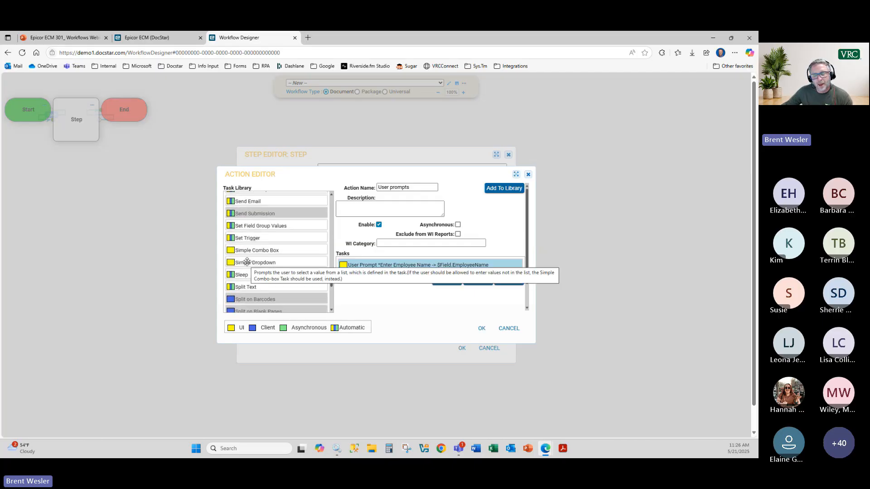
drag(331, 285, 335, 240)
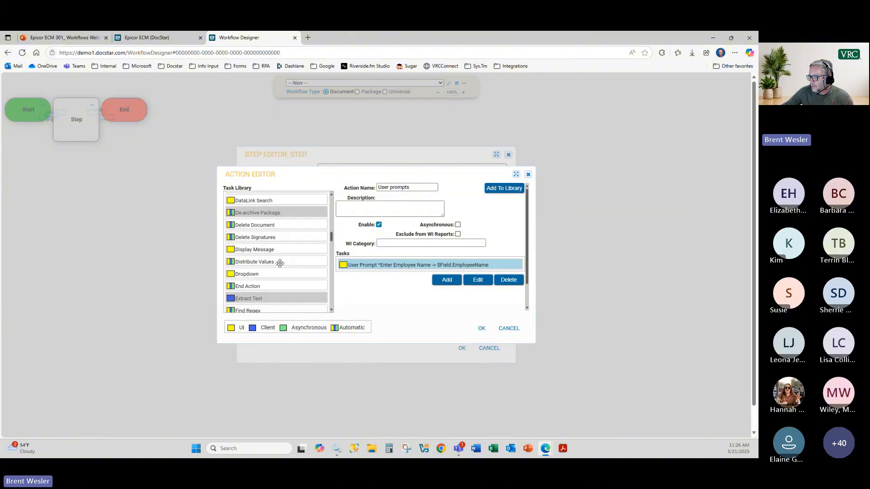
drag(269, 273, 388, 265)
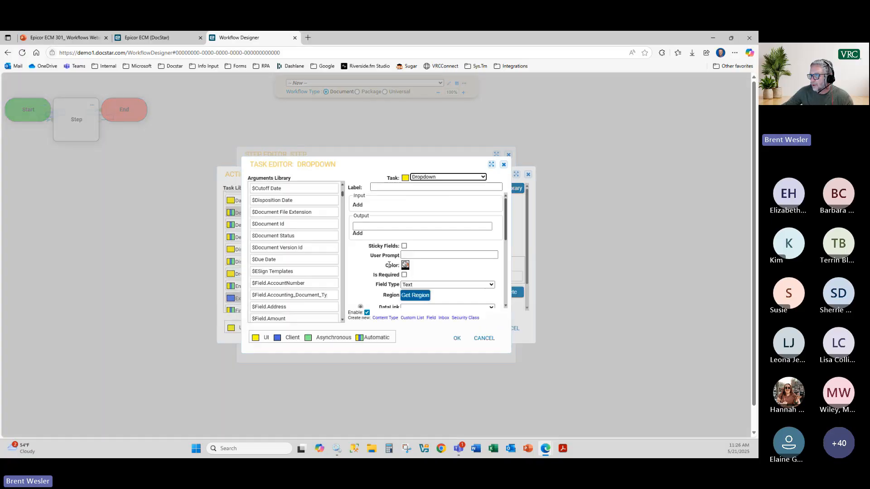
Step: Take the dropdown's choices from the HR_DocType list
scroll(362, 272, down, 3)
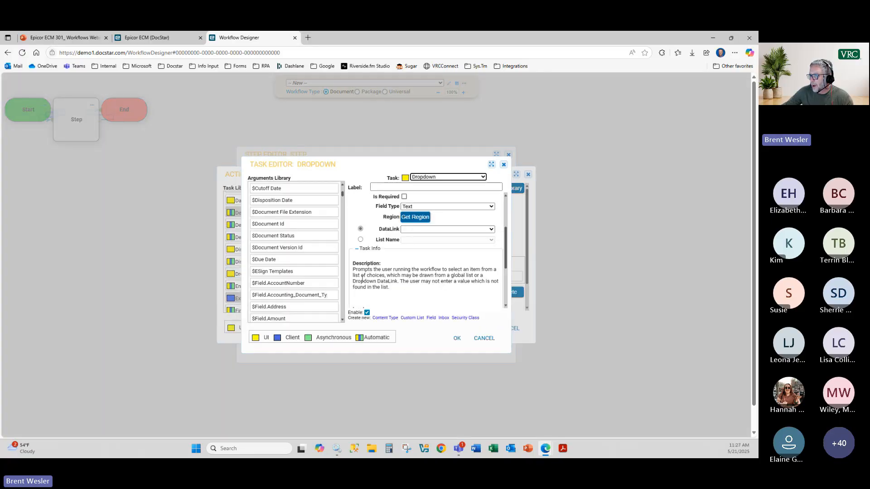
click(361, 239)
click(447, 239)
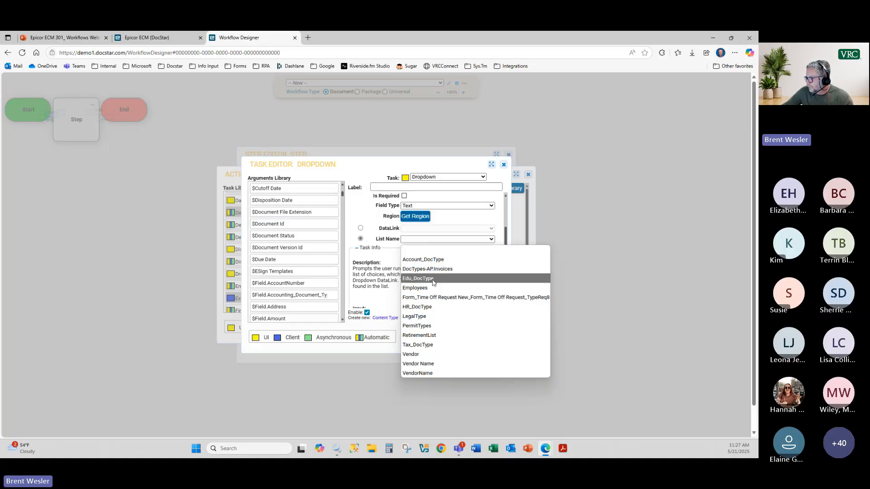
click(445, 308)
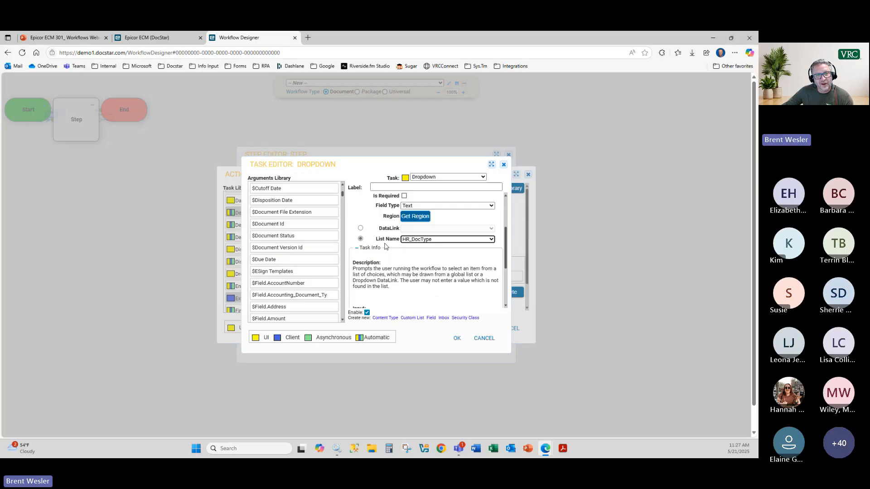
Step: Make 'Select Document Type' a required prompt saving to $Field.DocumentType, then save task and action
scroll(391, 265, up, 3)
click(410, 255)
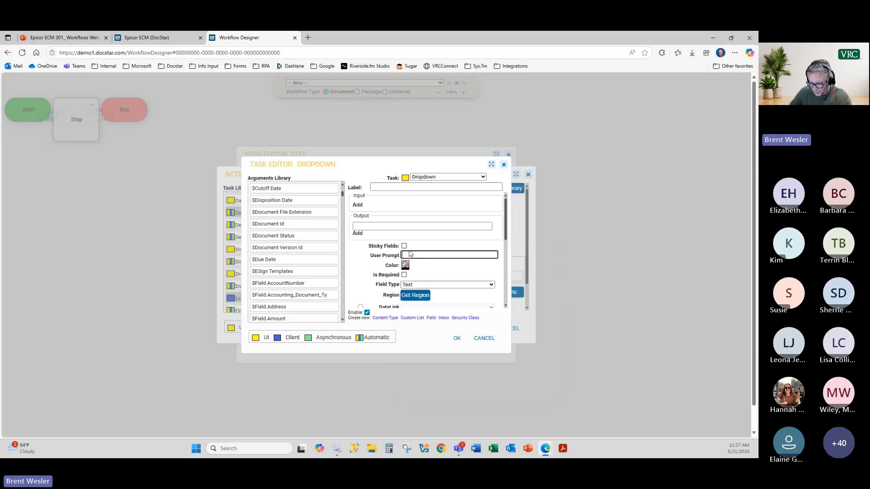
text(Select Document Type)
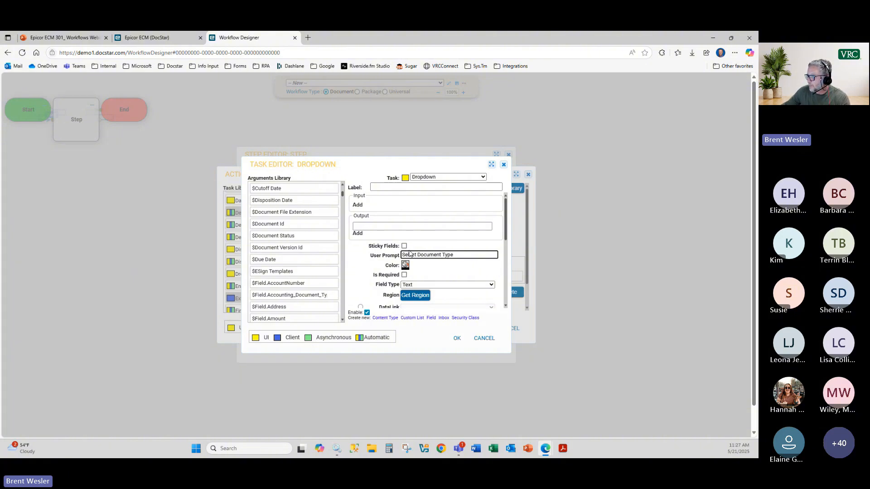
click(384, 226)
text(do)
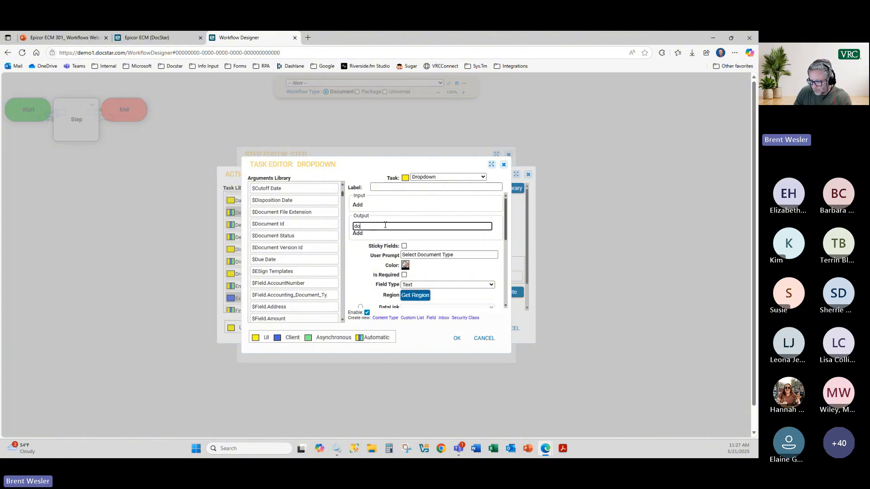
text(cumentty)
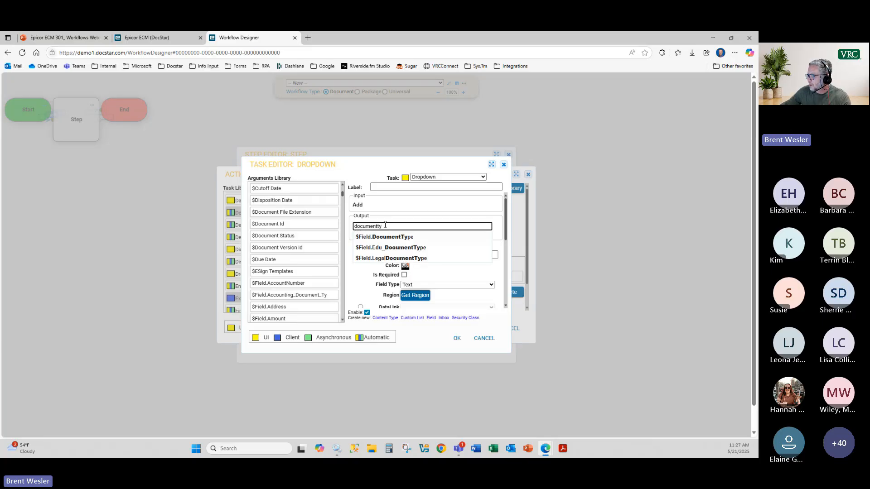
click(419, 237)
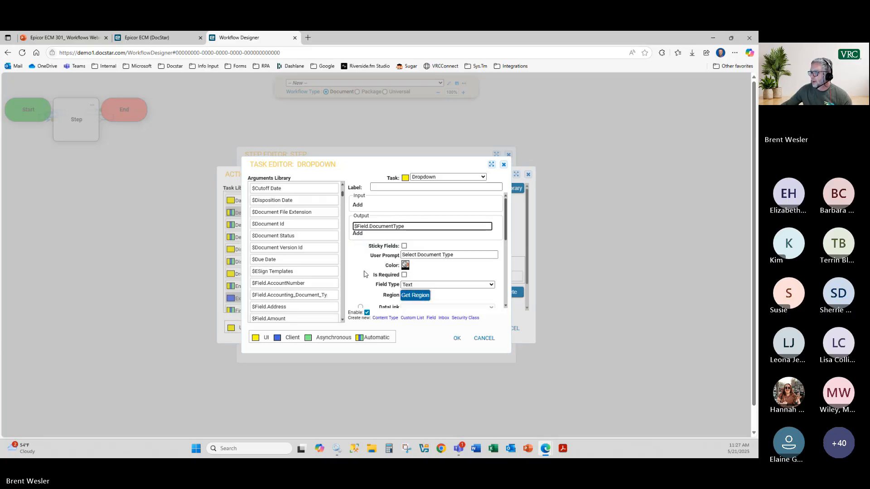
click(404, 275)
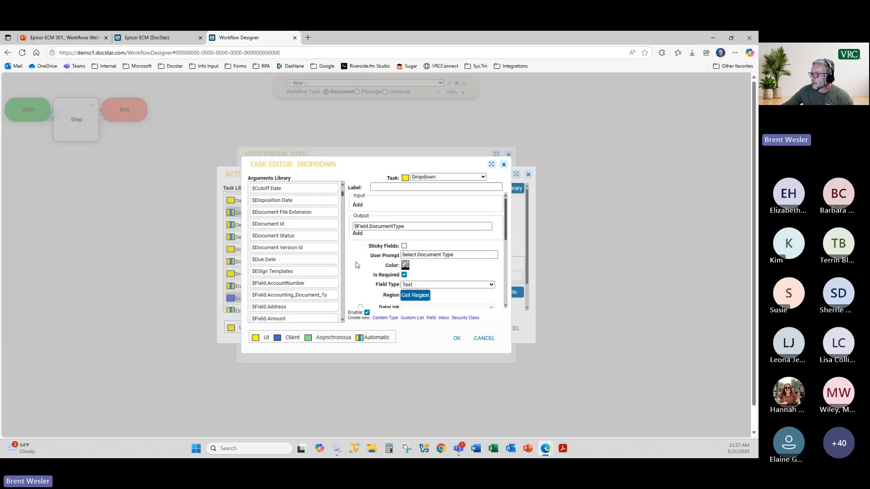
scroll(406, 271, down, 1)
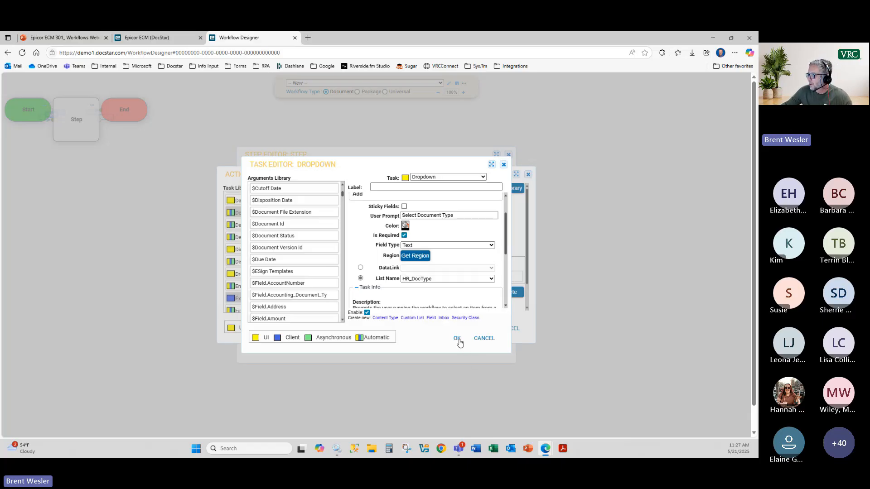
click(458, 339)
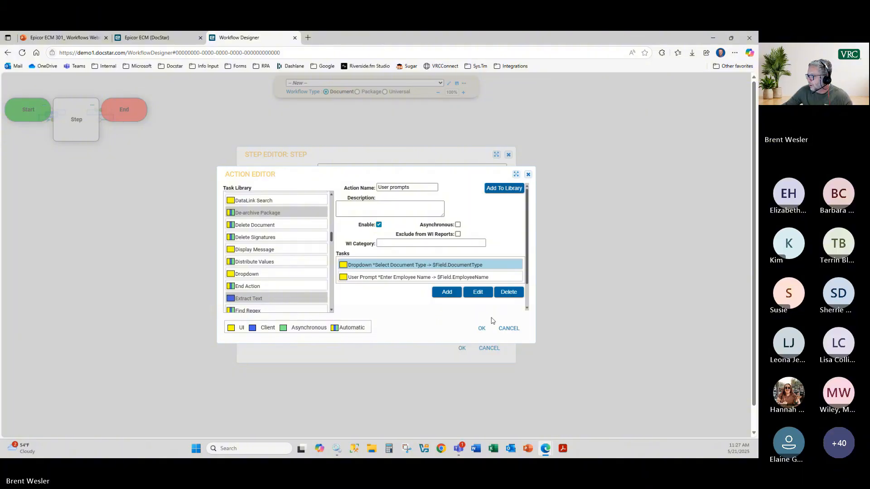
click(480, 329)
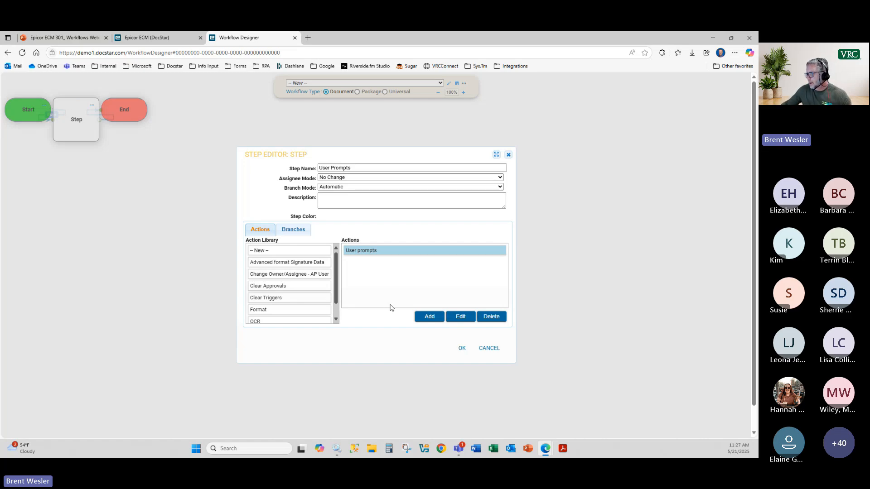
Step: Start a second action and add a plain Format task to it
click(429, 317)
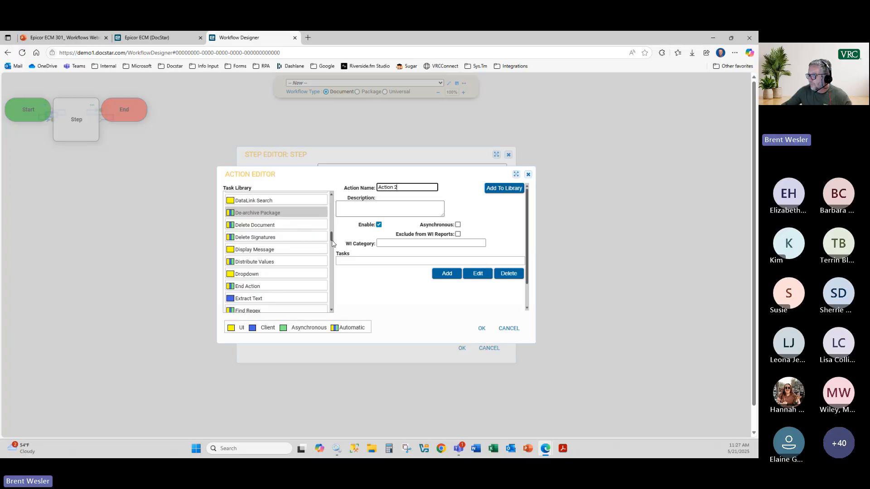
scroll(330, 236, down, 3)
drag(328, 221, 329, 203)
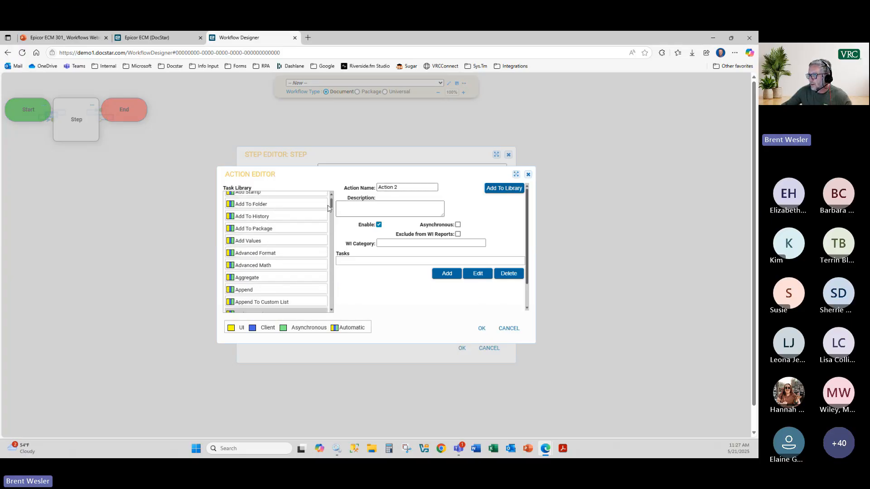
click(252, 255)
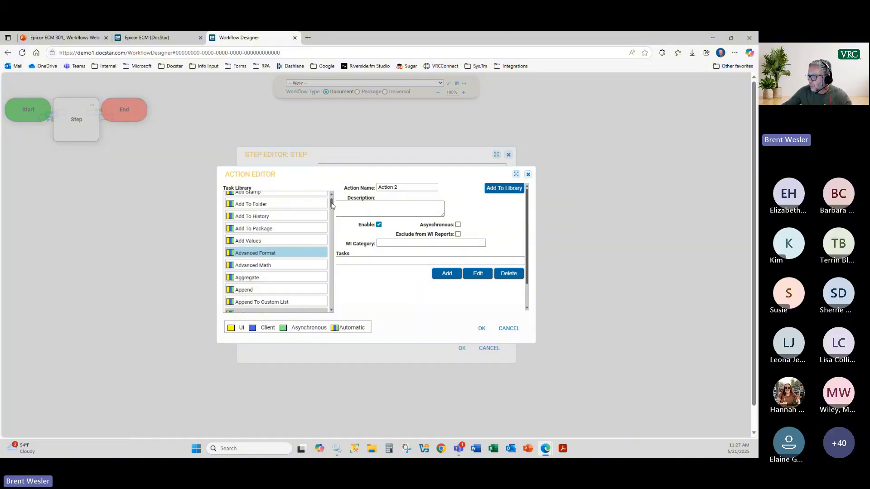
drag(331, 205, 338, 243)
drag(252, 275, 368, 261)
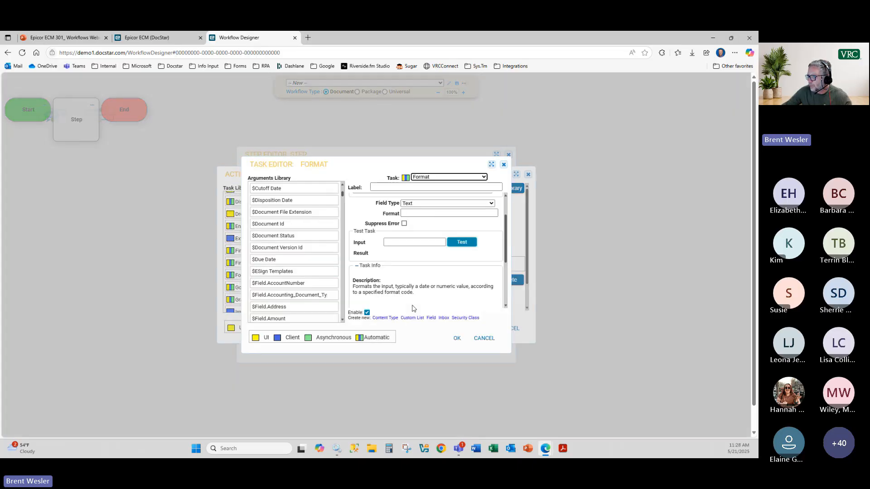
scroll(370, 258, up, 1)
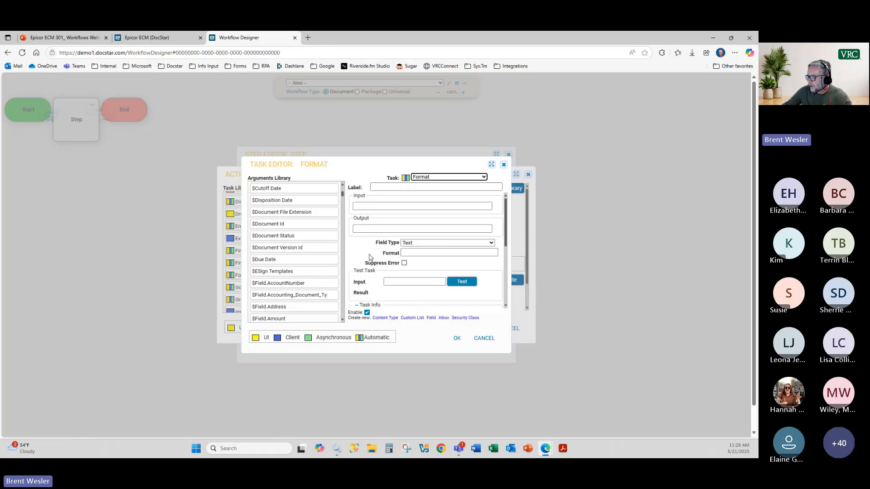
click(365, 206)
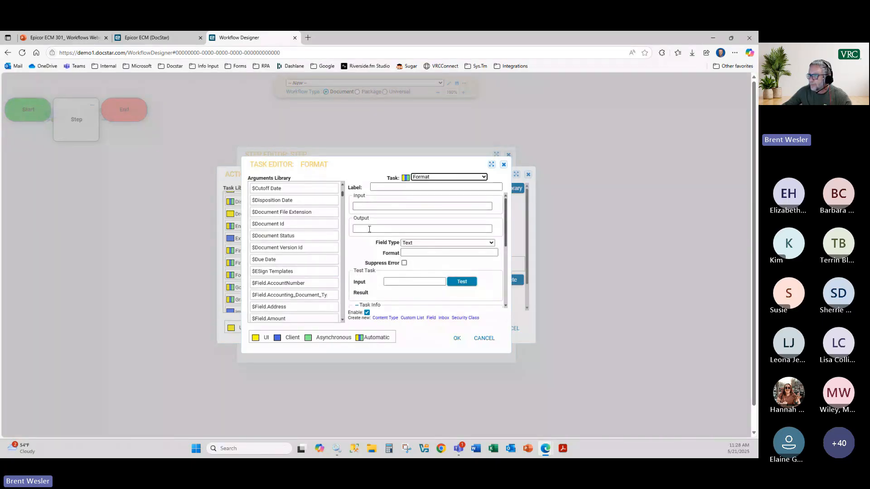
Step: Discard the Format task and add an Advanced Format task to Action 2 instead
click(504, 164)
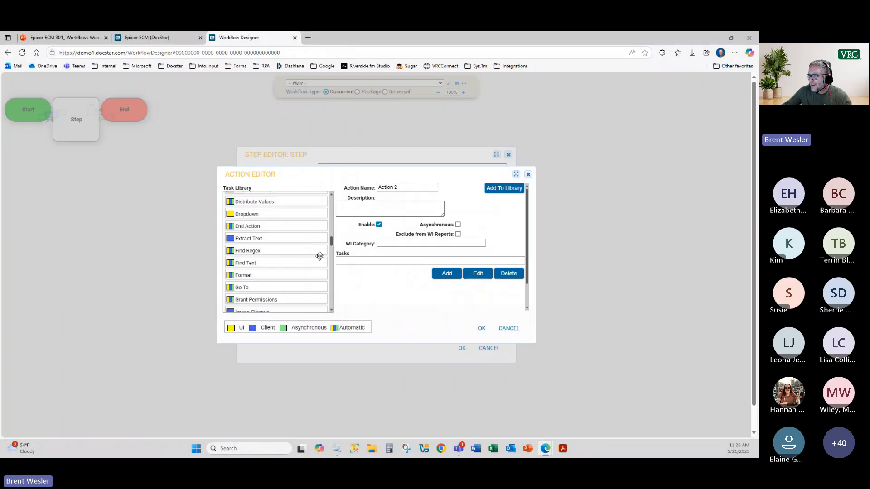
drag(333, 247, 331, 202)
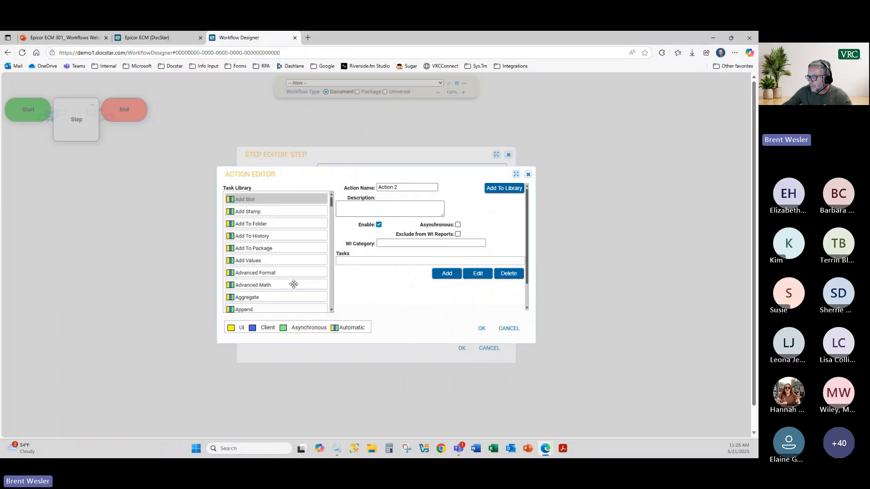
click(273, 273)
drag(274, 273, 351, 263)
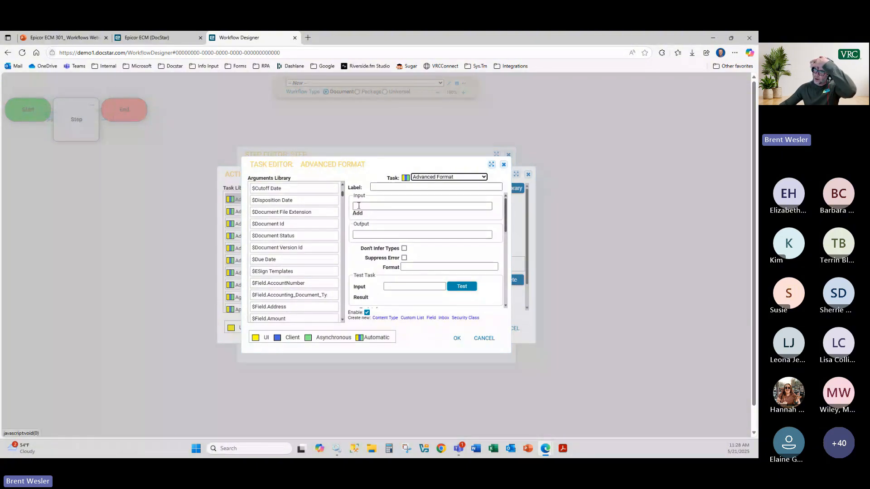
Step: Add $Field.EmployeeName and $Field.DocumentType as the Advanced Format task's two inputs
click(357, 213)
click(361, 209)
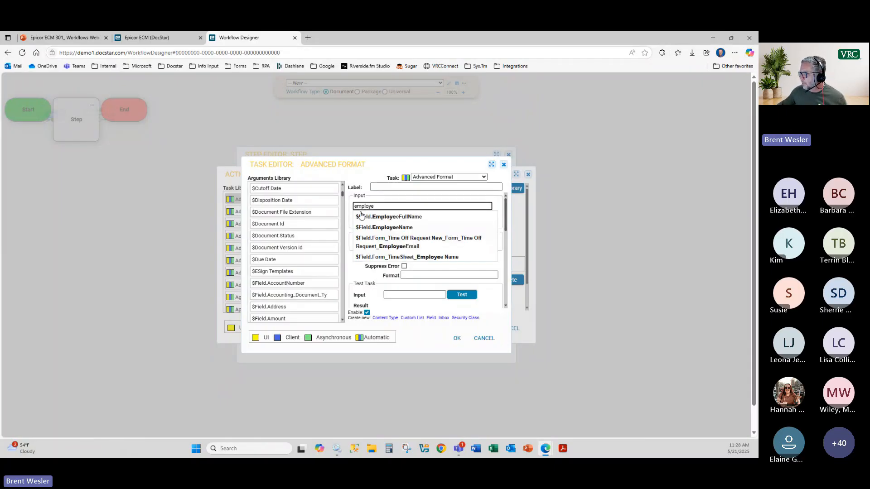
click(384, 227)
click(368, 215)
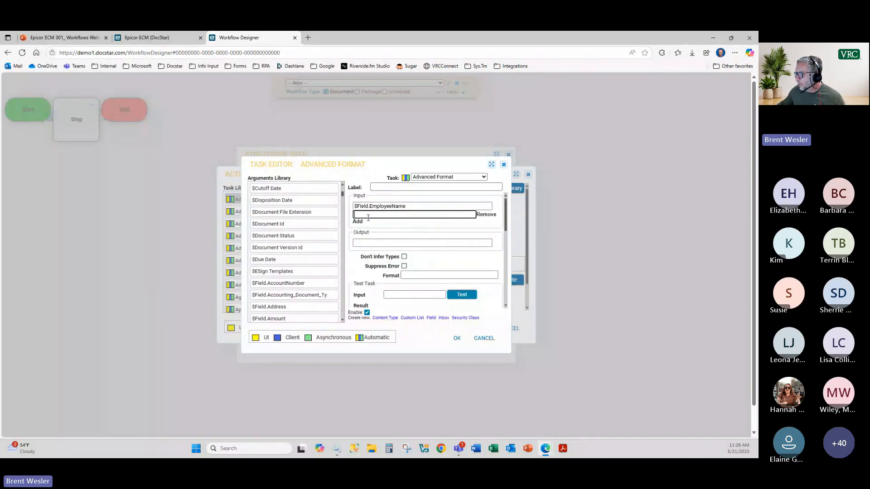
text(documentt)
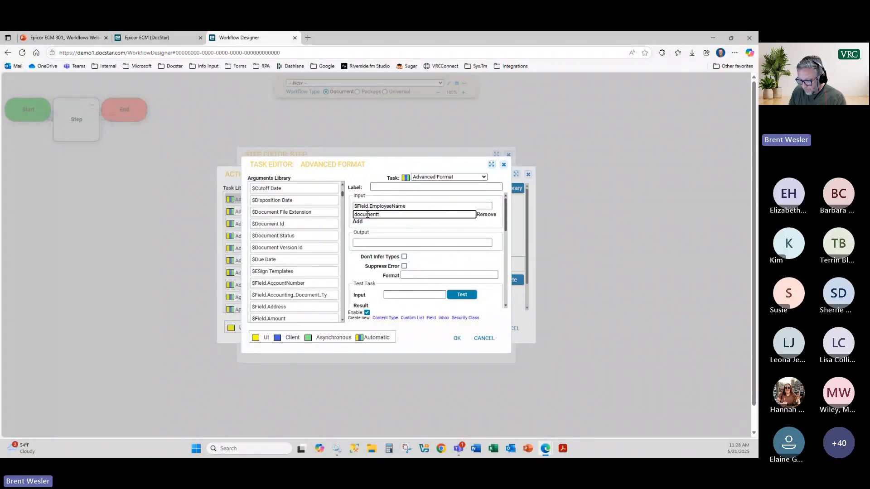
text(ype)
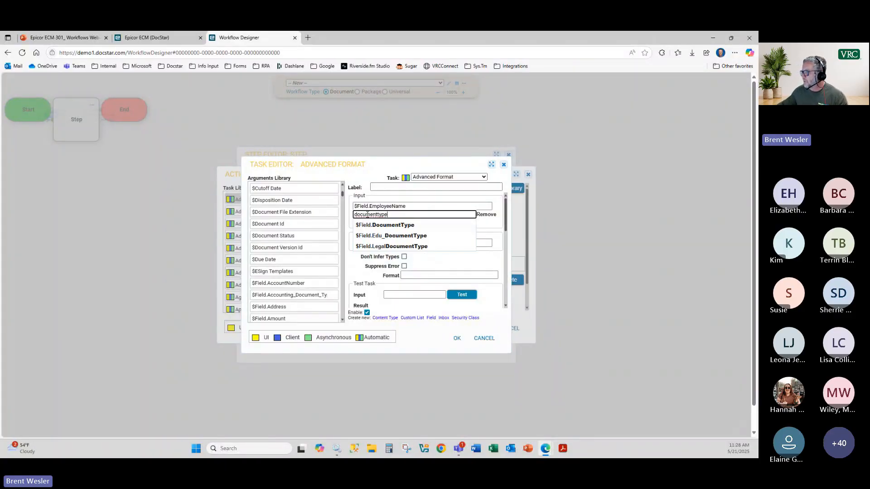
click(394, 225)
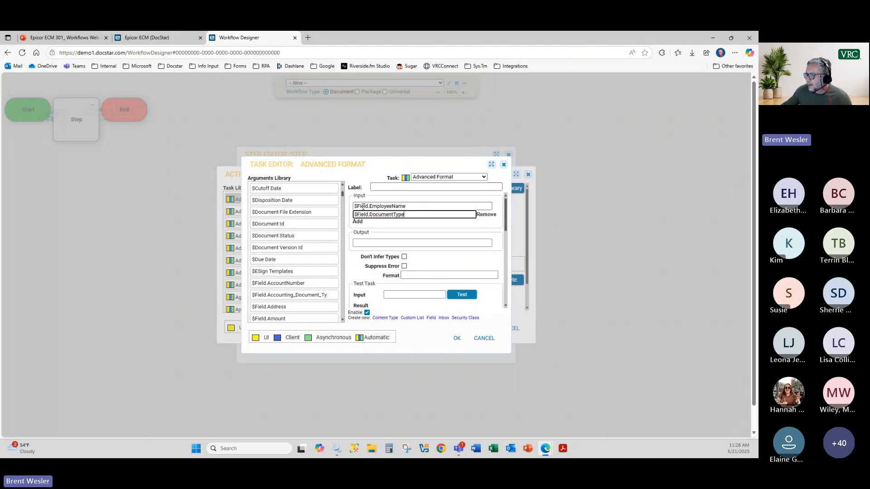
Step: Set the task output to $Title with format {0}-{1} and save the task
click(361, 242)
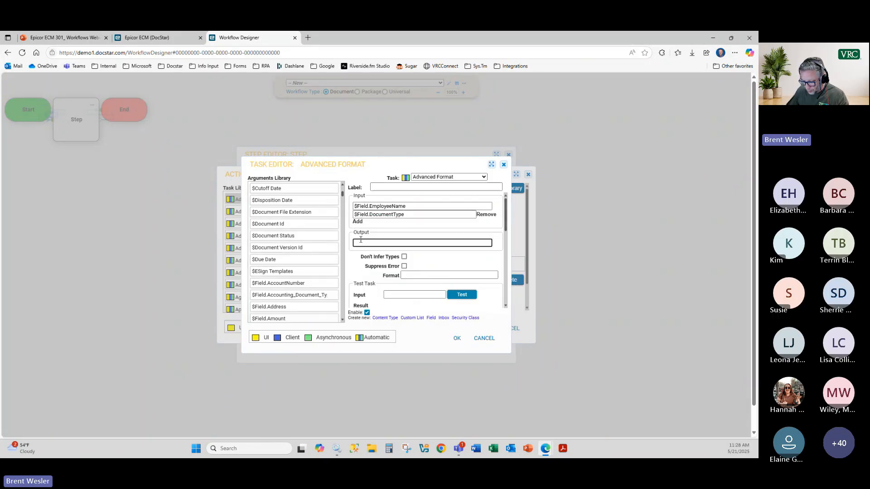
text(title)
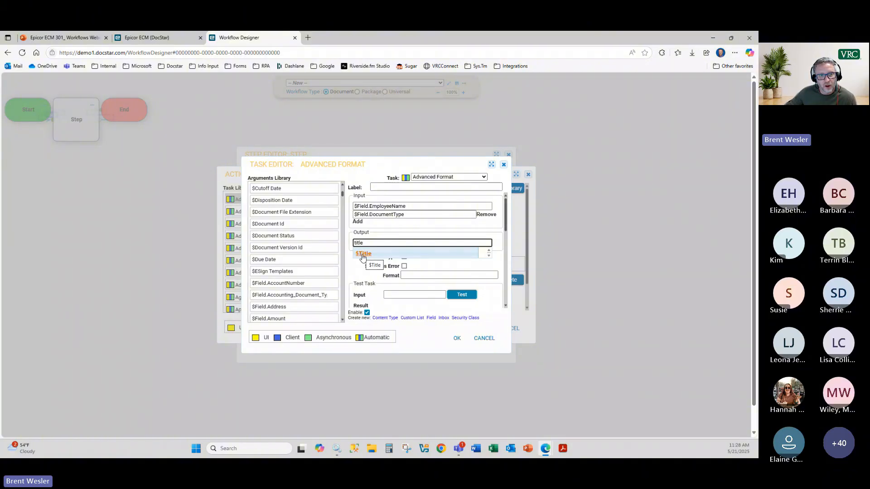
click(363, 257)
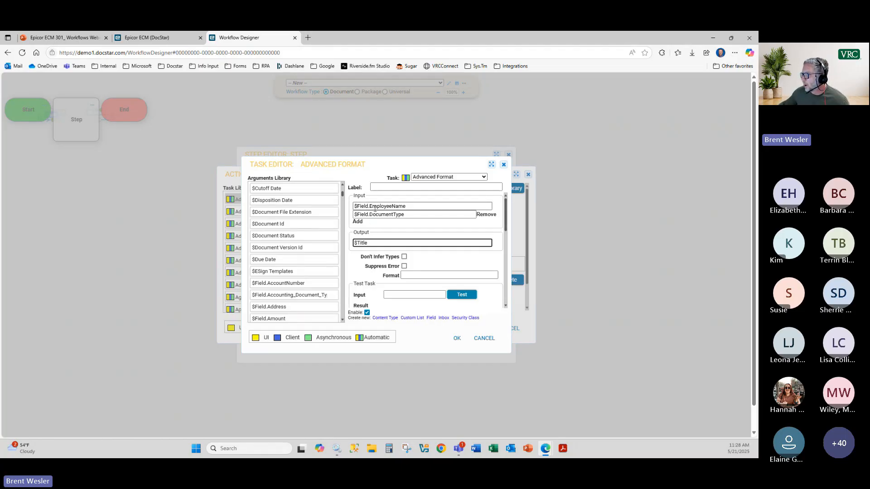
click(413, 276)
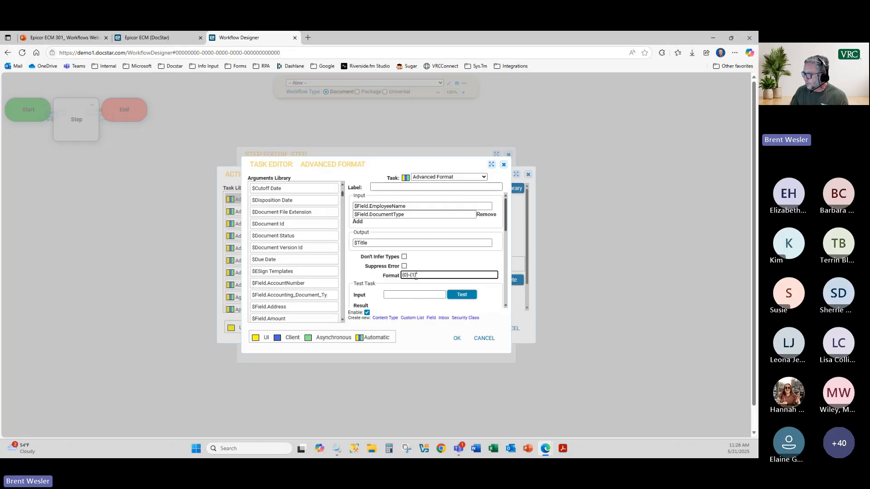
click(415, 295)
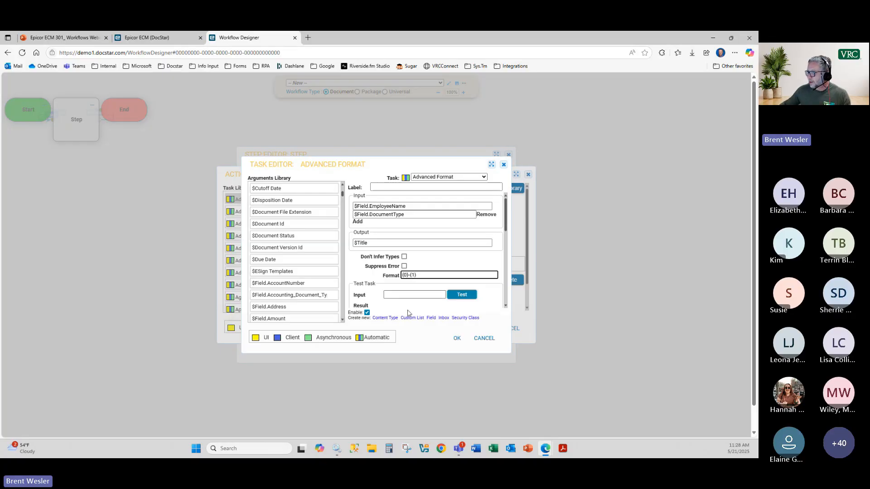
click(382, 206)
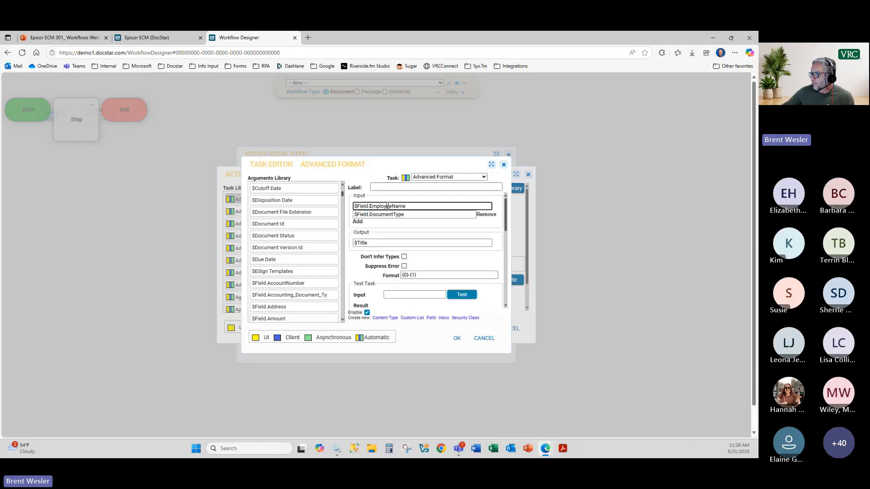
click(404, 275)
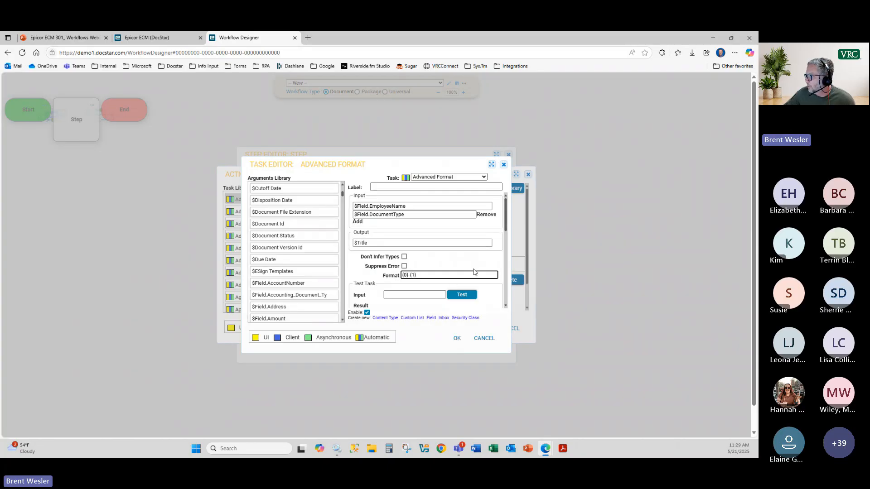
scroll(475, 272, down, 2)
scroll(475, 272, up, 3)
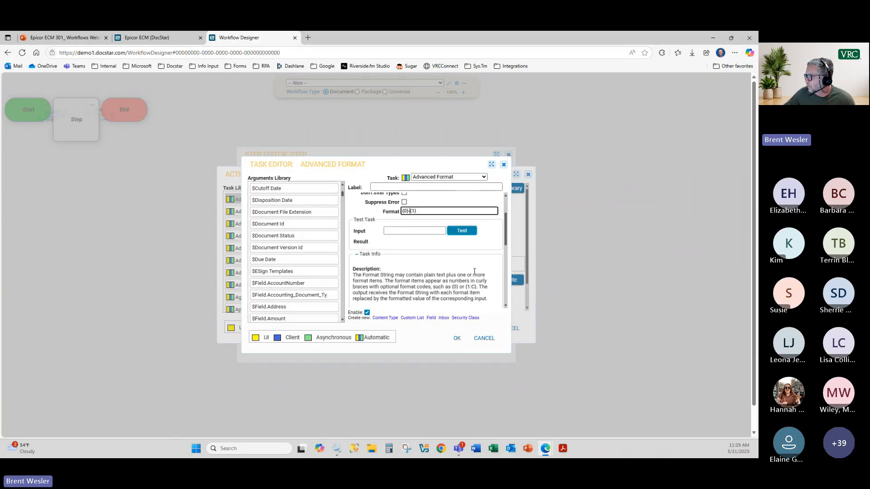
click(457, 340)
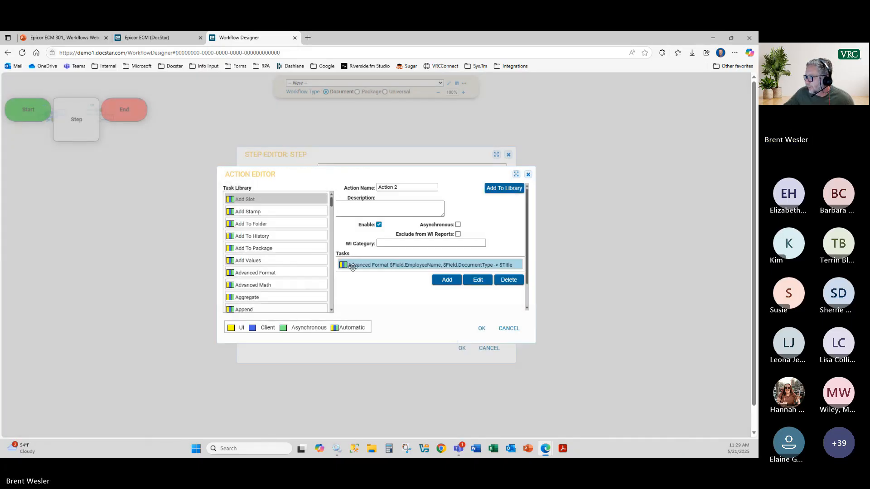
Step: Rename the action to 'Format' and save it into the action library
mouse_move(369, 265)
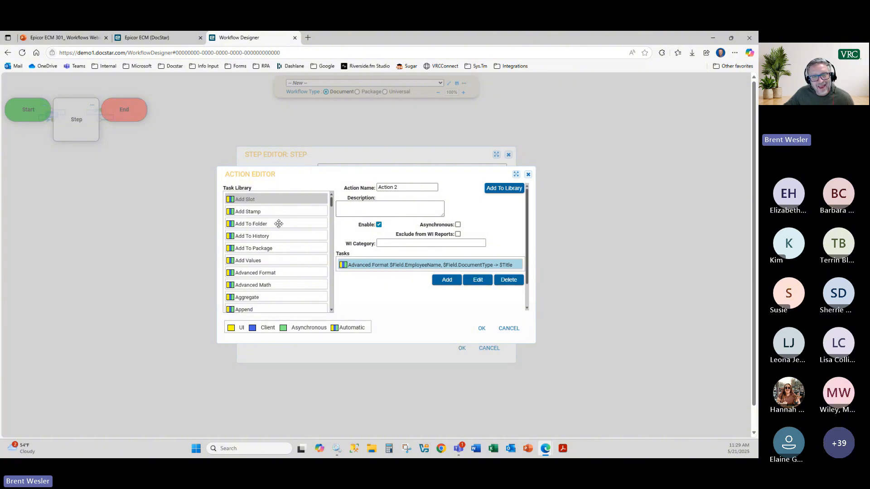
mouse_move(264, 224)
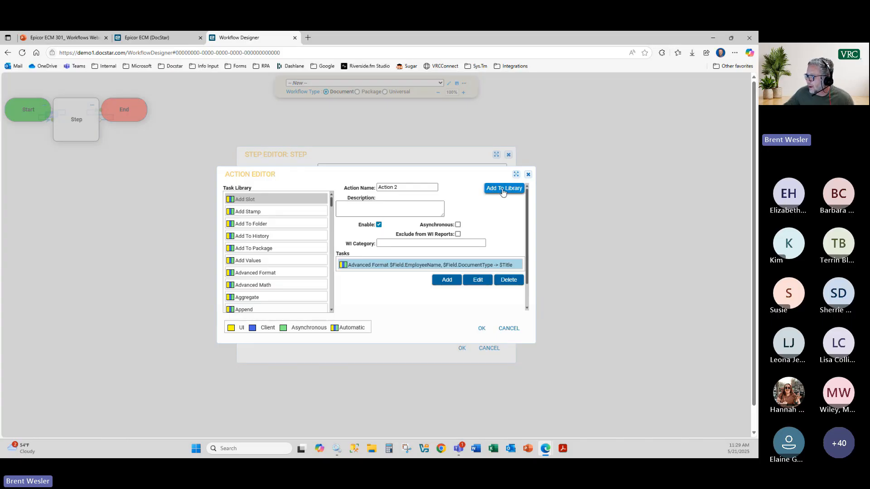
drag(413, 188, 335, 187)
text(Format)
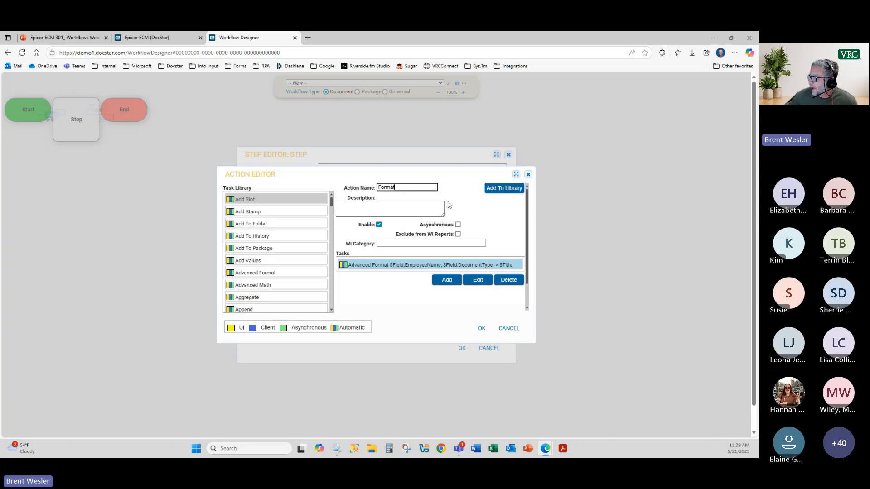
click(500, 189)
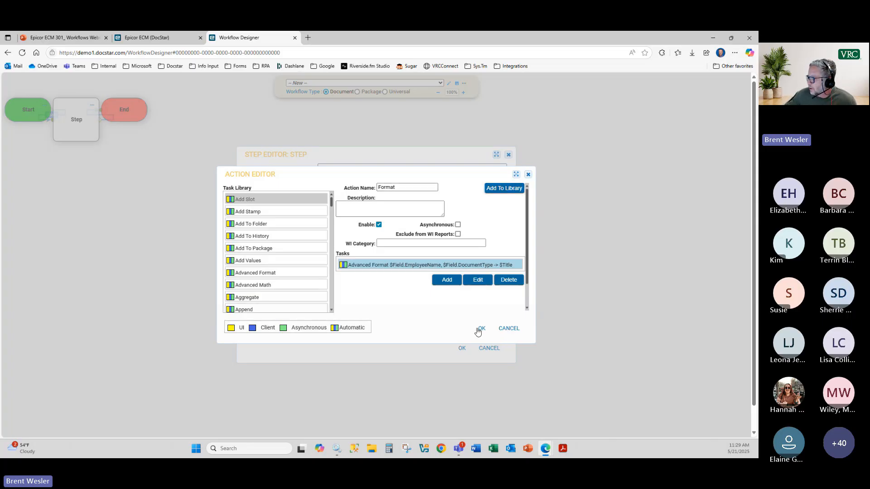
click(482, 329)
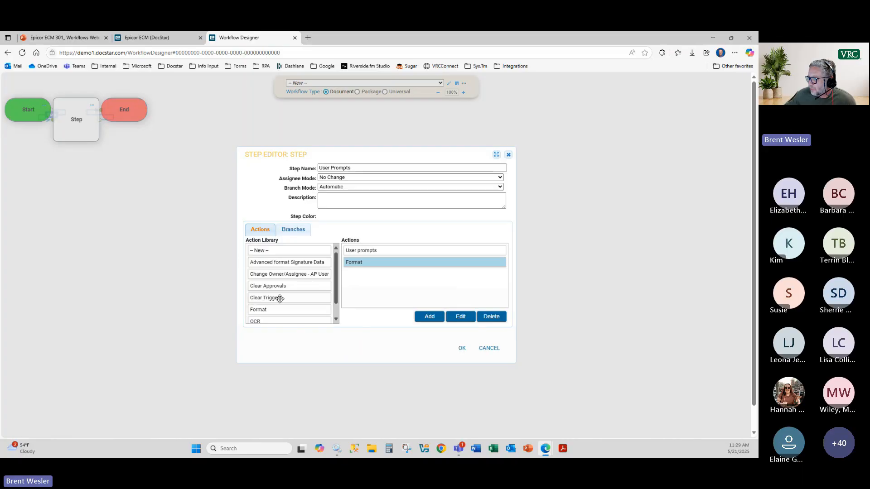
Step: Add the saved Format action to the User Prompts step and confirm the step
scroll(330, 284, down, 1)
mouse_move(338, 304)
mouse_down()
mouse_move(335, 281)
mouse_move(335, 298)
mouse_up()
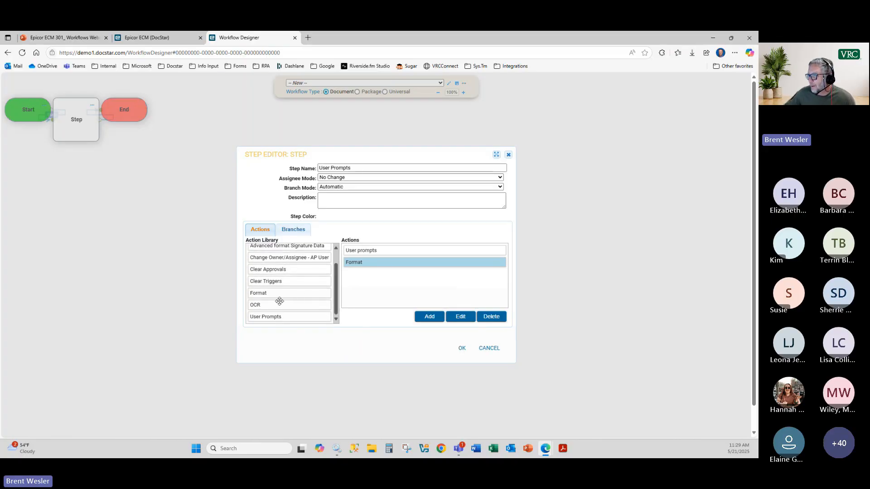
drag(264, 294, 390, 286)
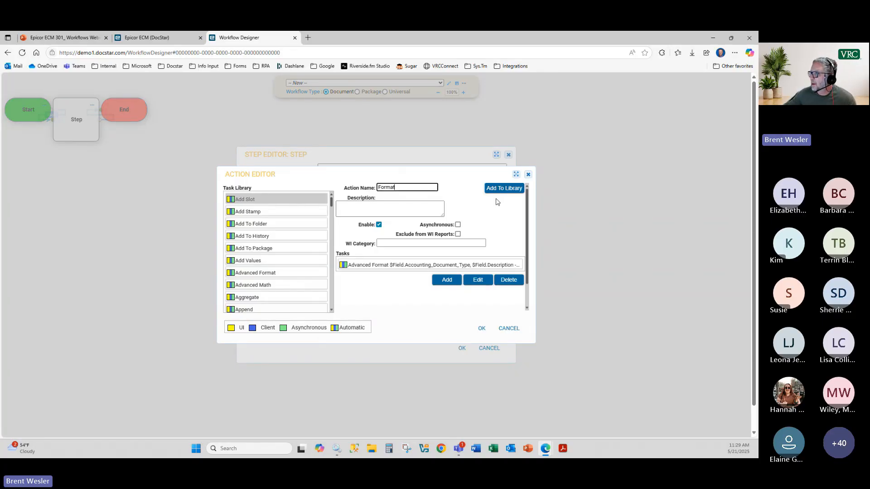
click(510, 330)
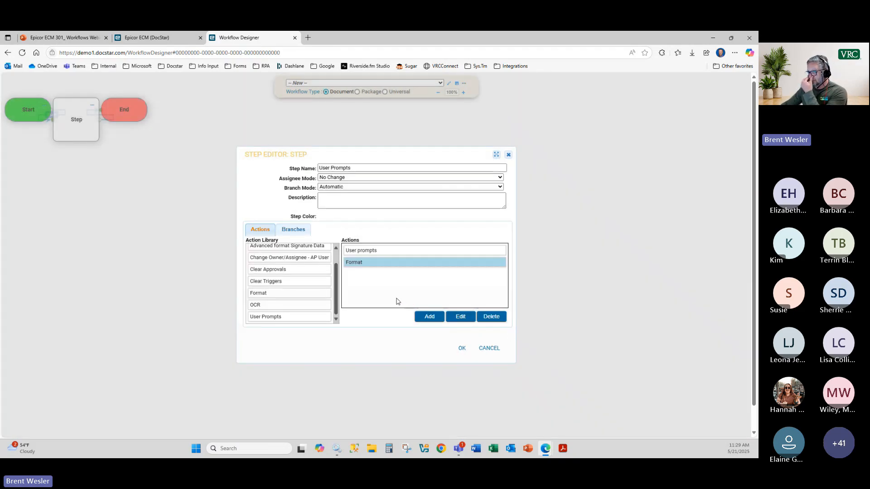
click(462, 349)
Step: Save the Start–User Prompts–End workflow under the name 'HR test'
click(344, 83)
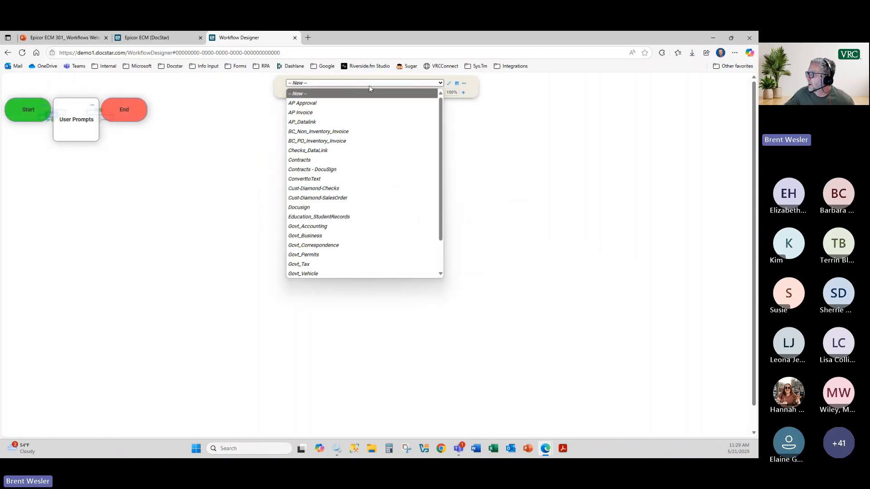
click(458, 84)
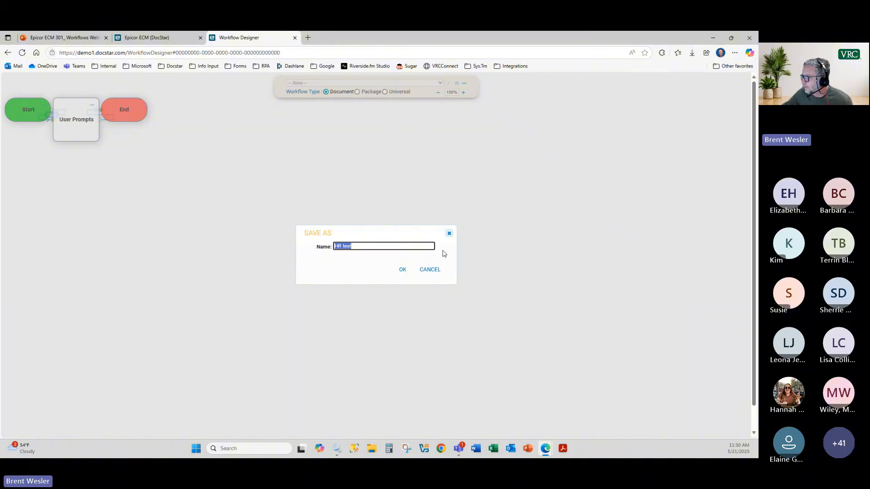
click(403, 270)
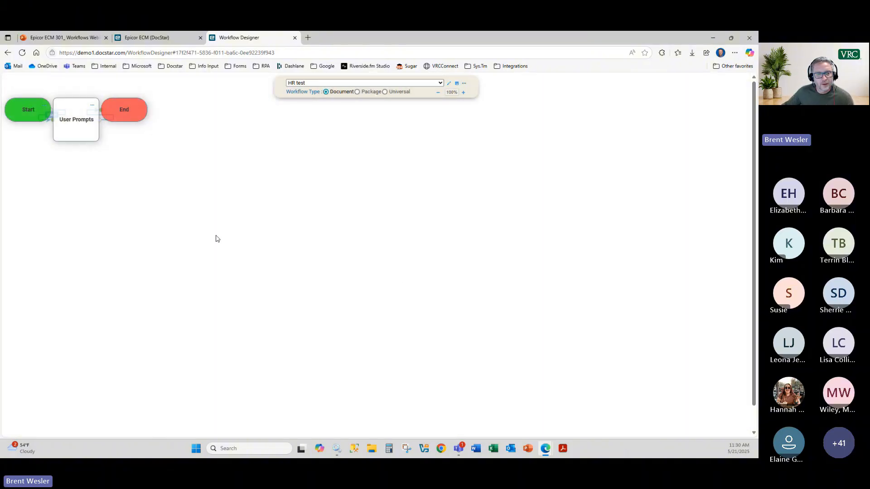
Step: Return to the main DocStar tab and discard the open content type draft
click(153, 37)
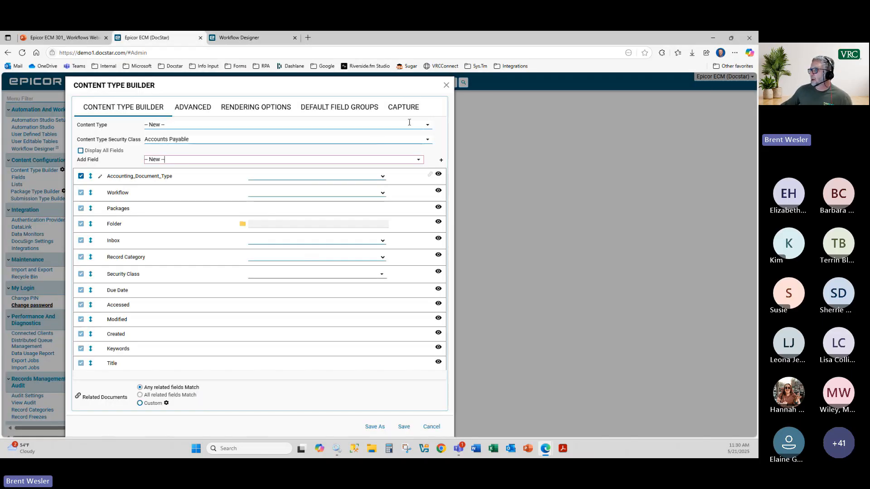
click(446, 85)
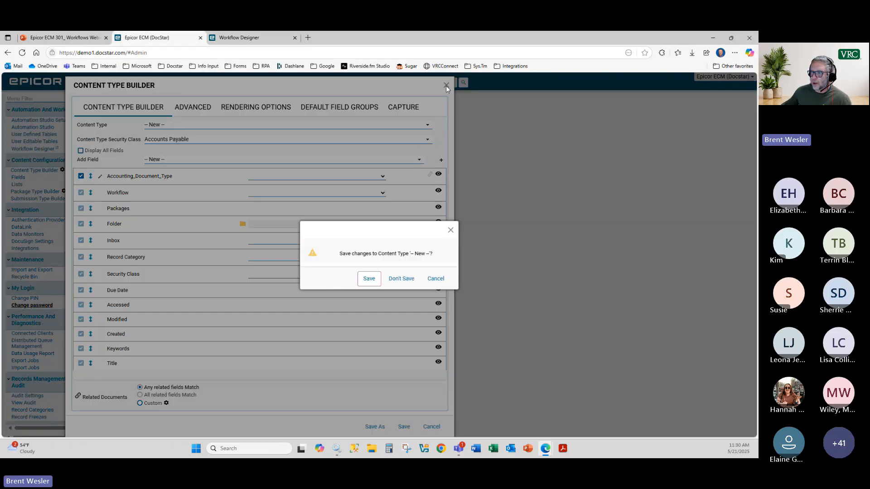
click(406, 287)
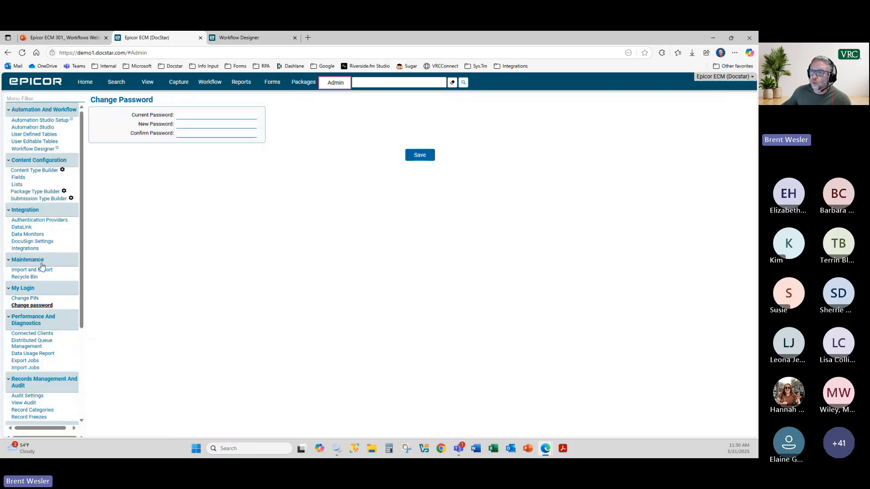
Step: Start an 'HR Test' content type, check its Workflow list, then discard it unsaved
click(27, 170)
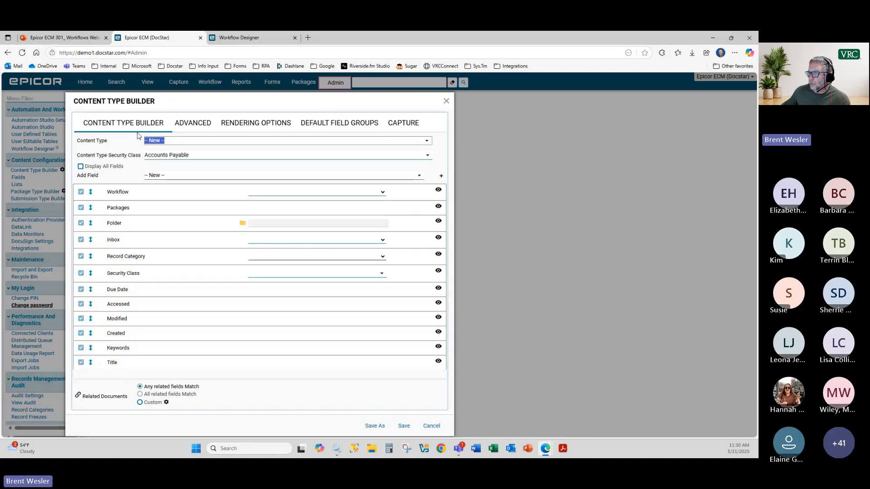
text(HR Test)
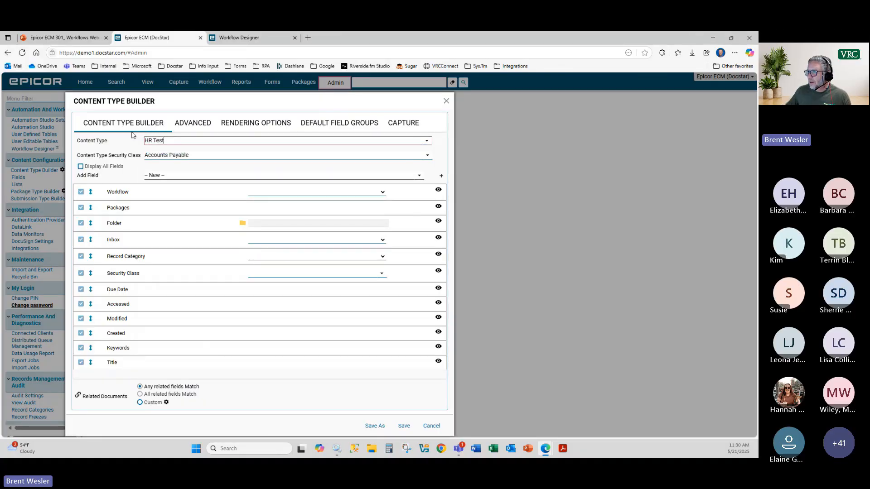
click(271, 193)
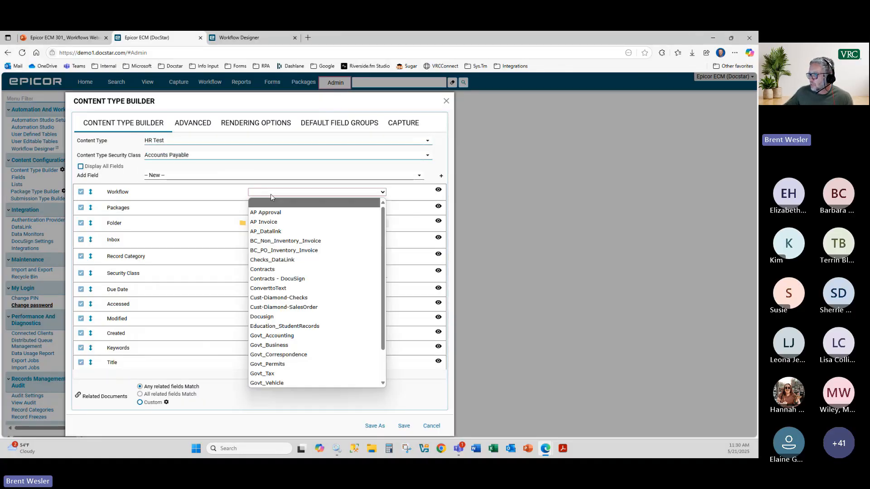
scroll(292, 290, down, 2)
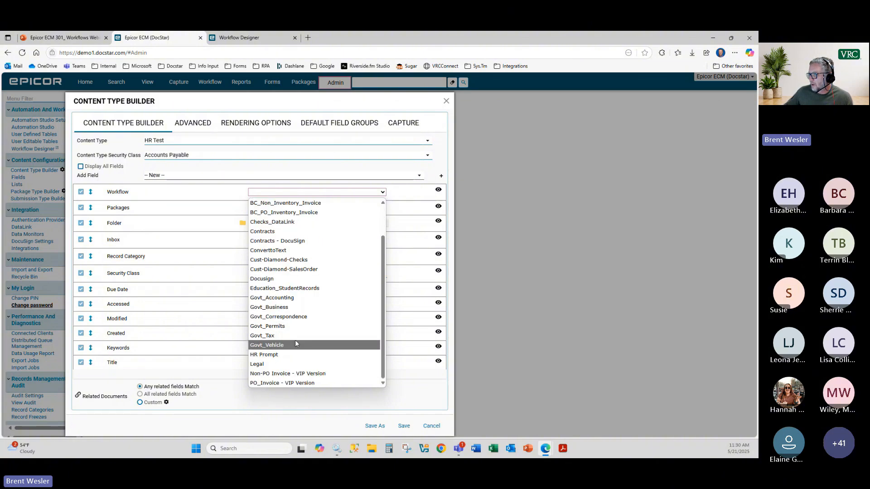
scroll(297, 341, up, 1)
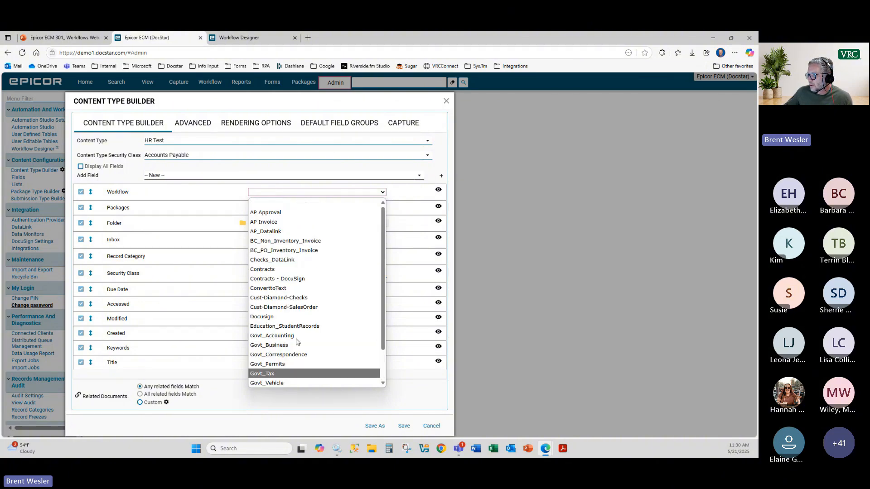
scroll(299, 340, down, 1)
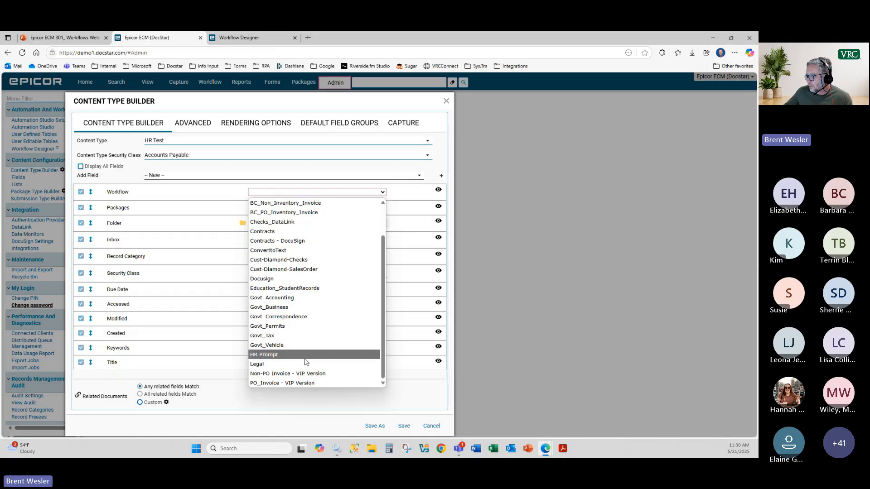
click(233, 38)
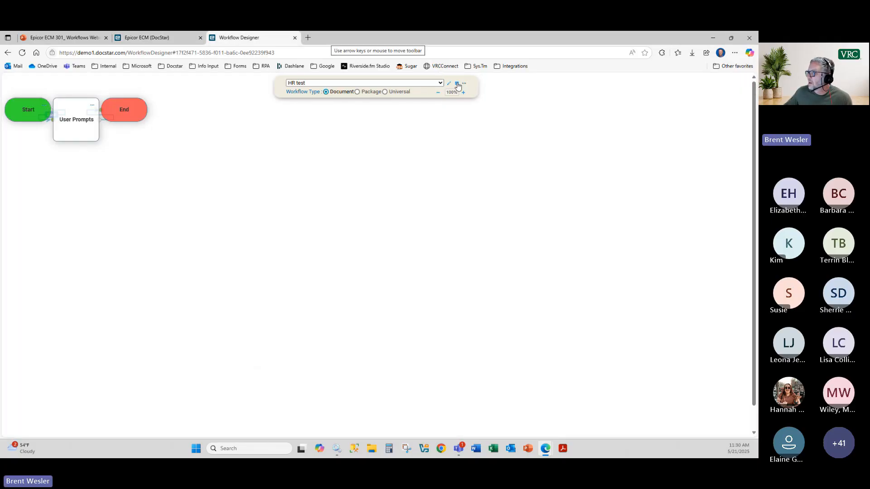
click(146, 38)
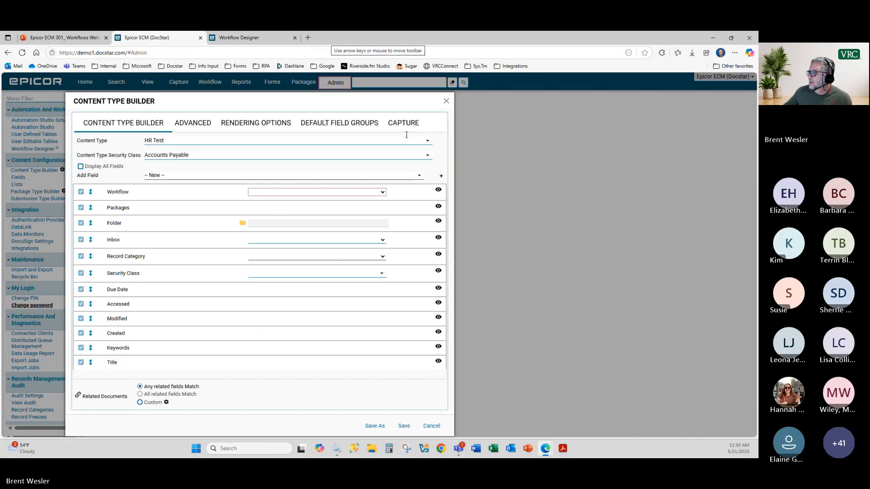
click(446, 101)
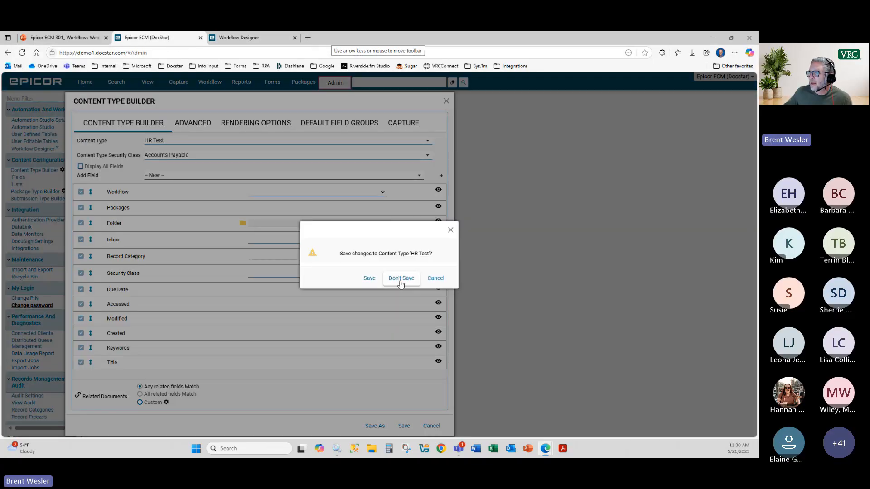
click(401, 278)
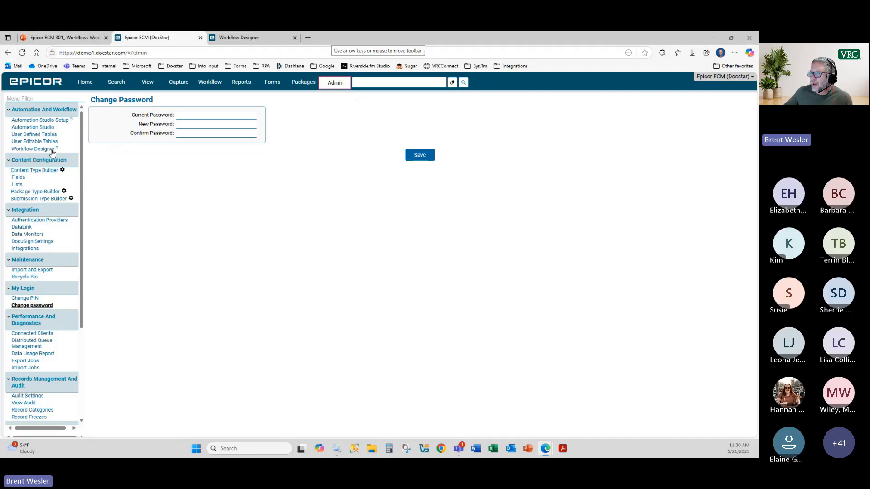
click(28, 171)
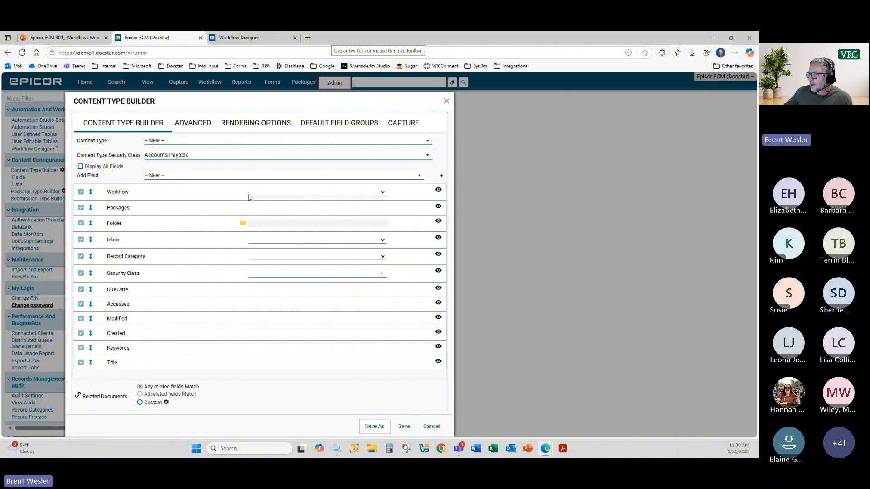
click(282, 193)
scroll(291, 209, down, 3)
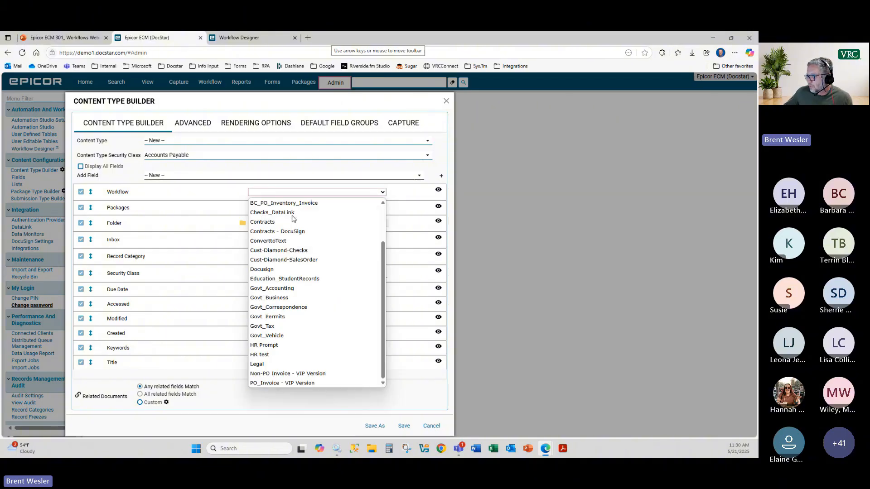
click(279, 355)
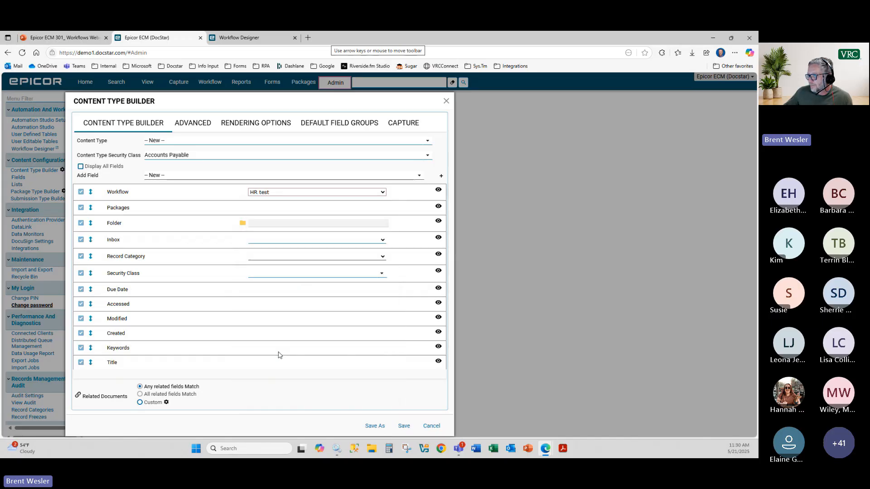
click(273, 193)
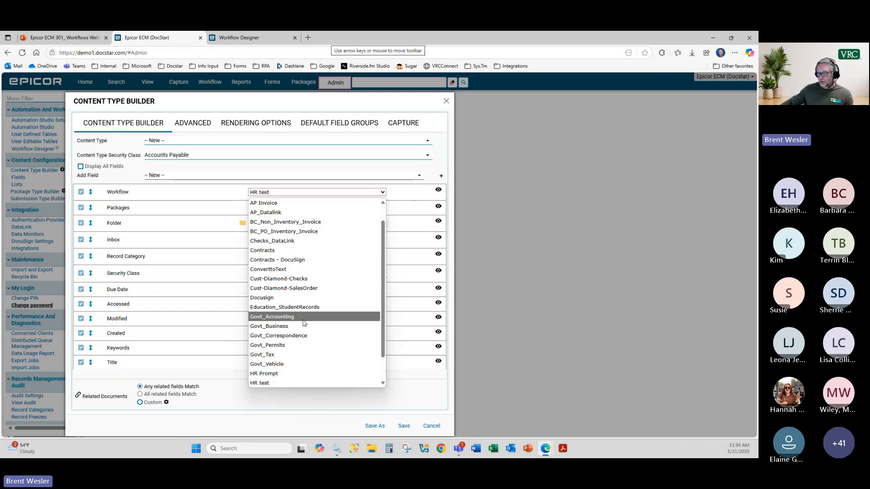
click(271, 383)
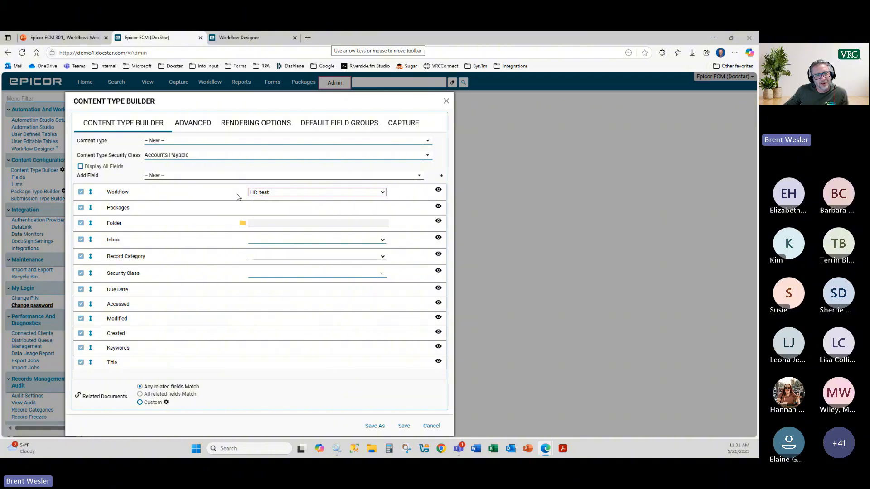
click(434, 429)
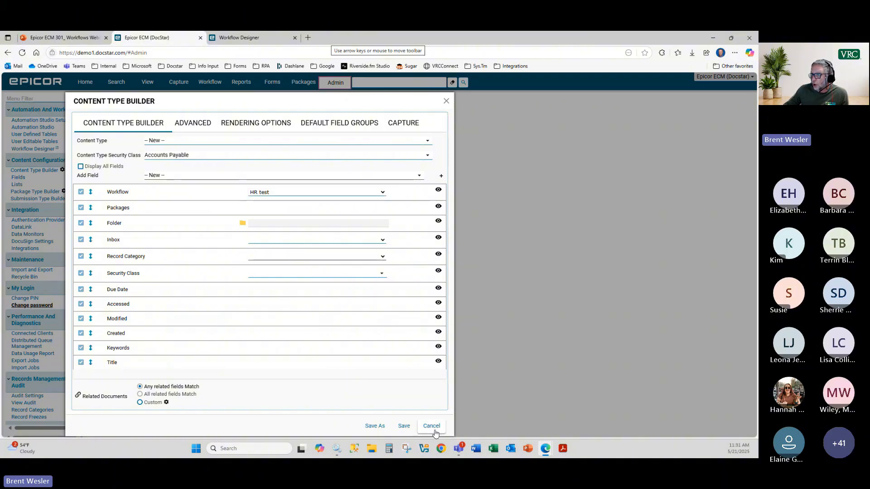
click(401, 278)
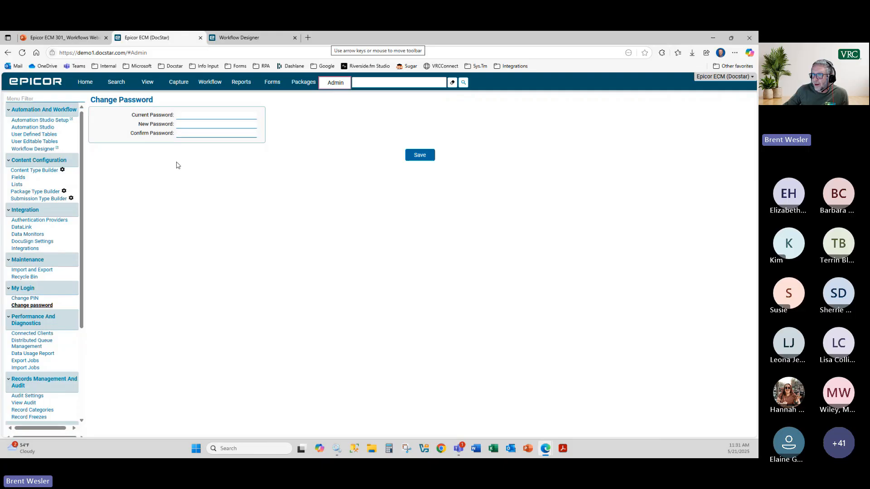
Step: On the Capture page, choose HR as the import content type with auto-view enabled
click(179, 82)
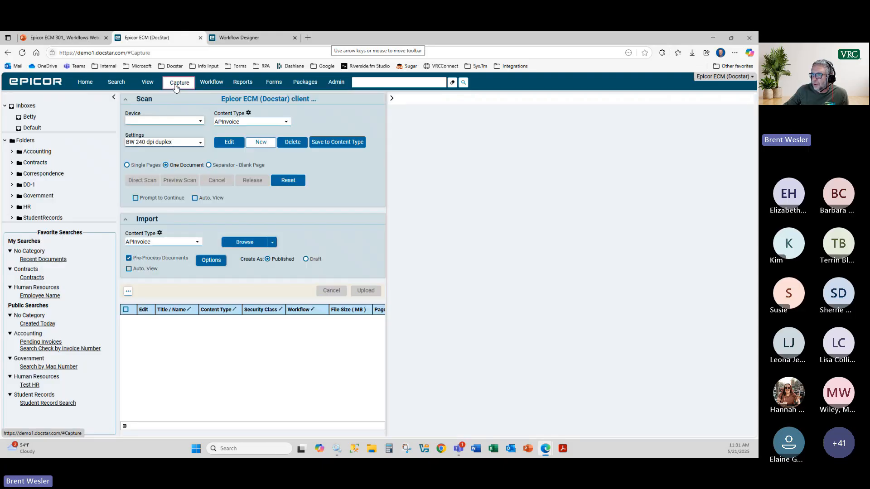
click(114, 97)
click(86, 234)
scroll(76, 268, down, 3)
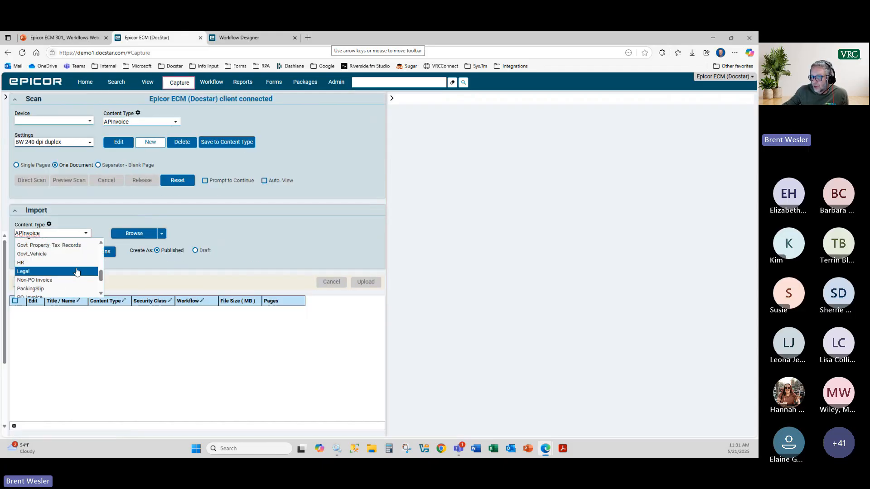
click(76, 264)
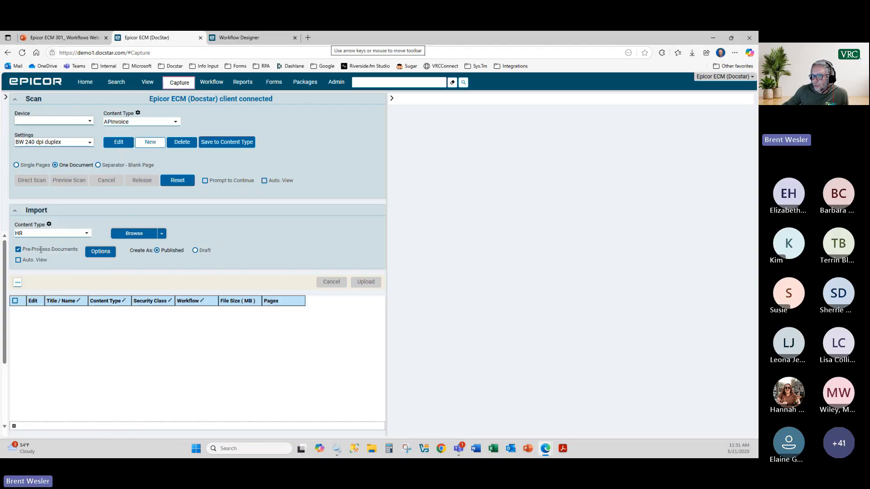
click(18, 261)
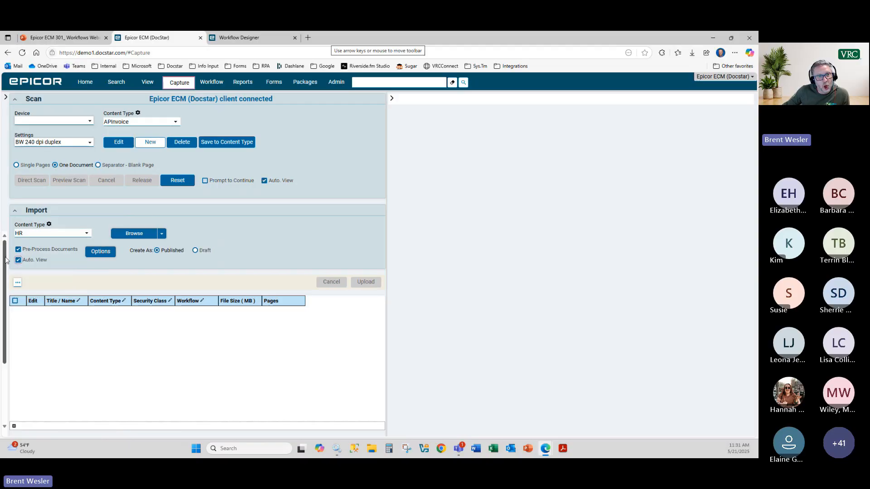
Step: Add Application.pdf from 01.Demo Docs > HR > the employee's subfolder to the import list
click(143, 236)
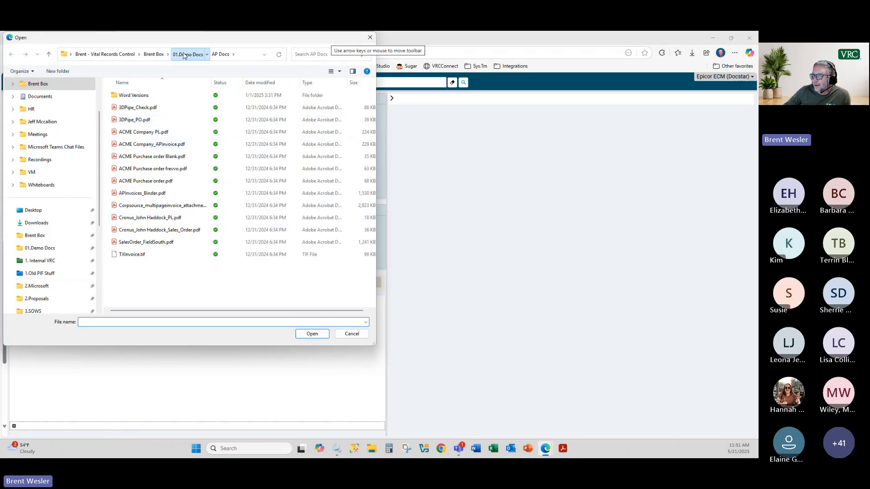
click(187, 54)
scroll(140, 275, down, 2)
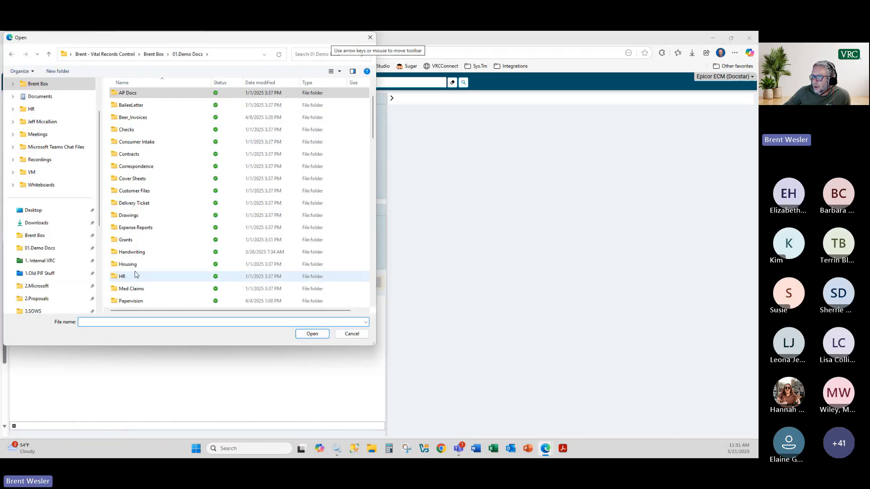
double_click(136, 275)
double_click(140, 93)
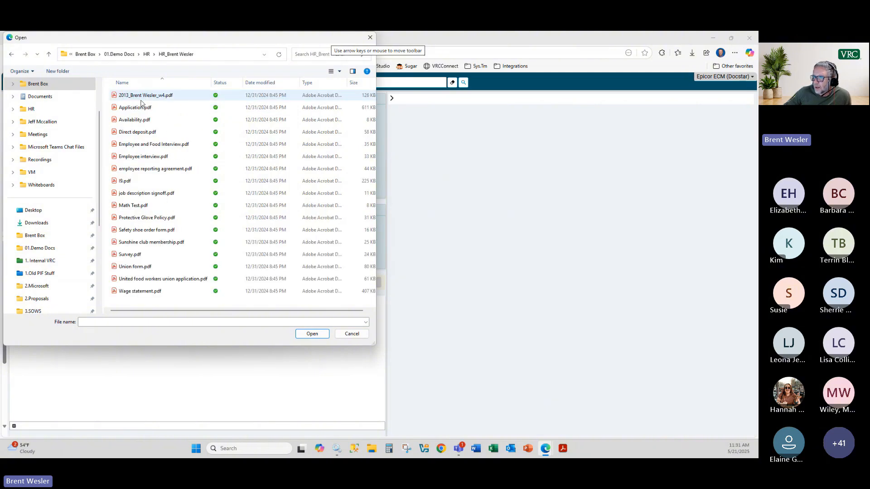
double_click(140, 107)
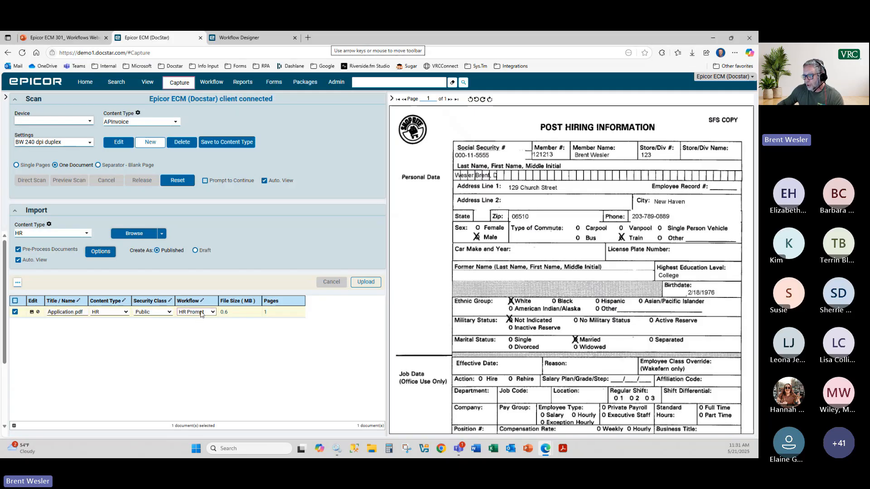
Step: Switch Application.pdf's workflow from HR Prompt to HR test and upload it
click(202, 312)
scroll(213, 295, down, 2)
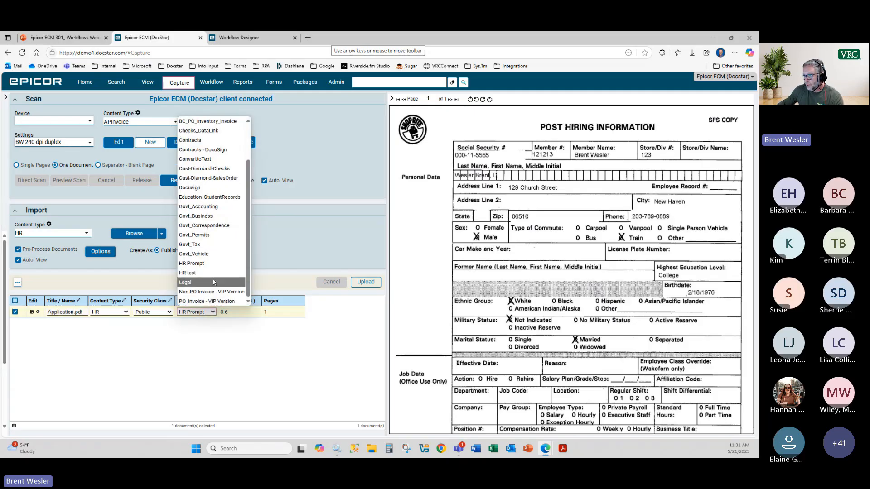
click(213, 271)
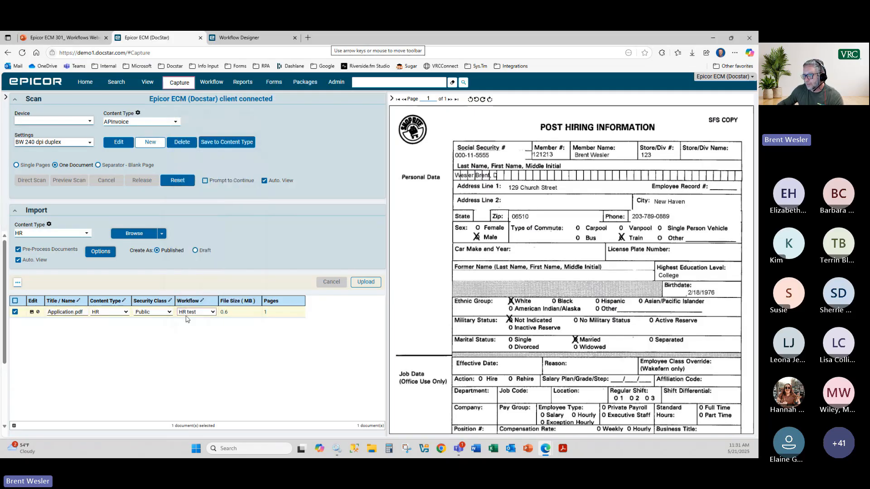
click(32, 313)
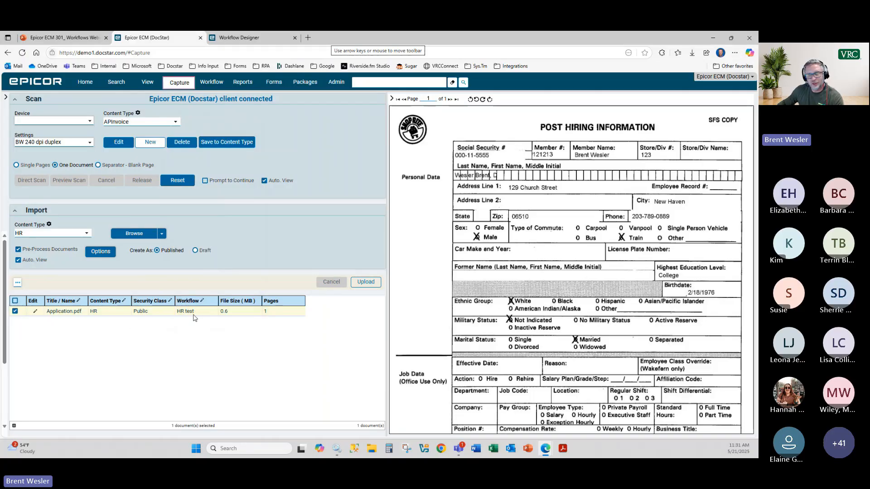
click(370, 283)
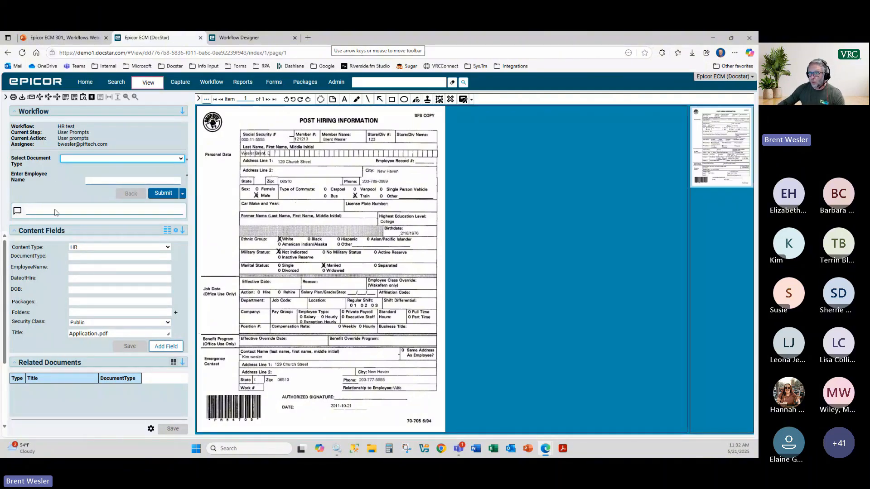
Step: Set DocumentType to Application and enter the employee's name in EmployeeName
click(101, 257)
click(165, 259)
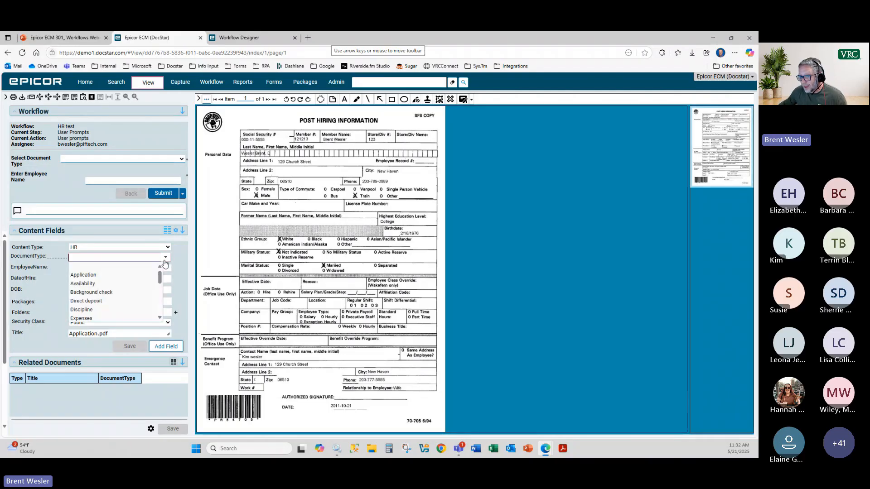
click(143, 274)
click(87, 270)
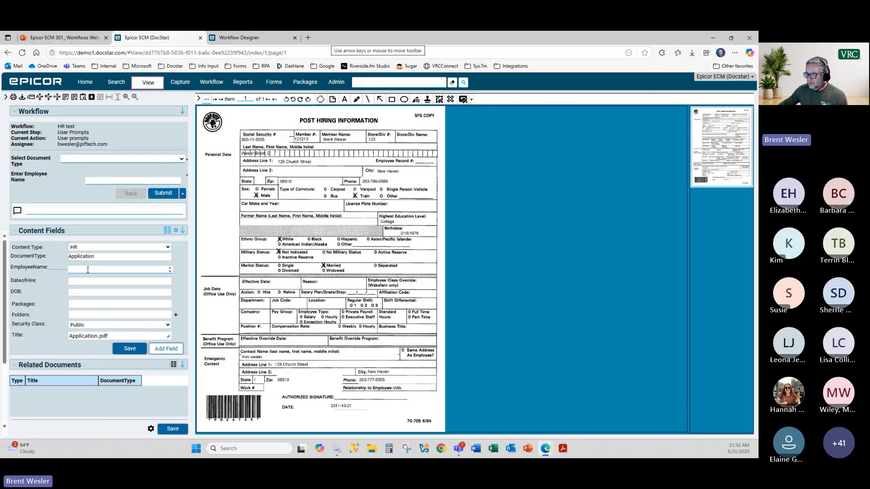
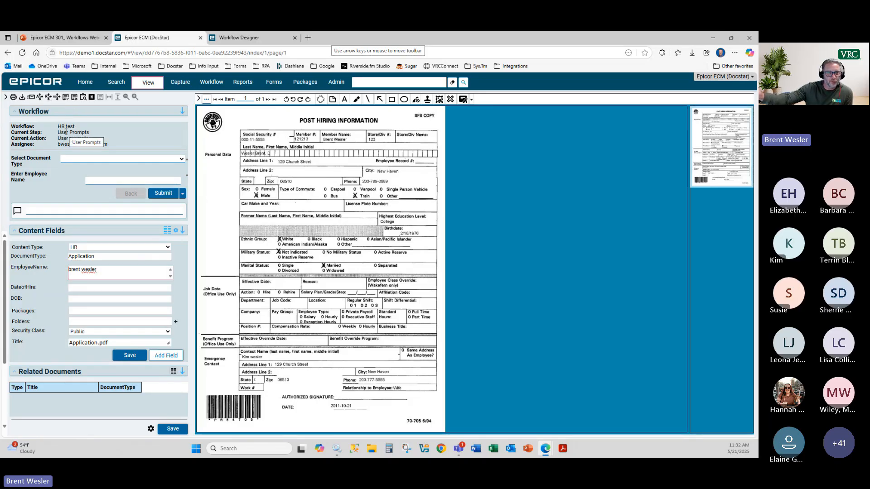
Step: Browse the document actions menu's Workflow submenu, then close the menu
click(207, 99)
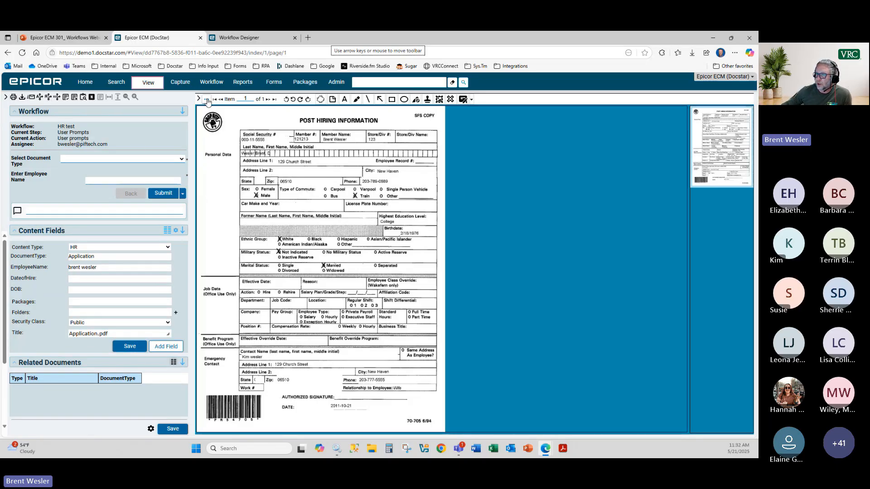
mouse_move(263, 323)
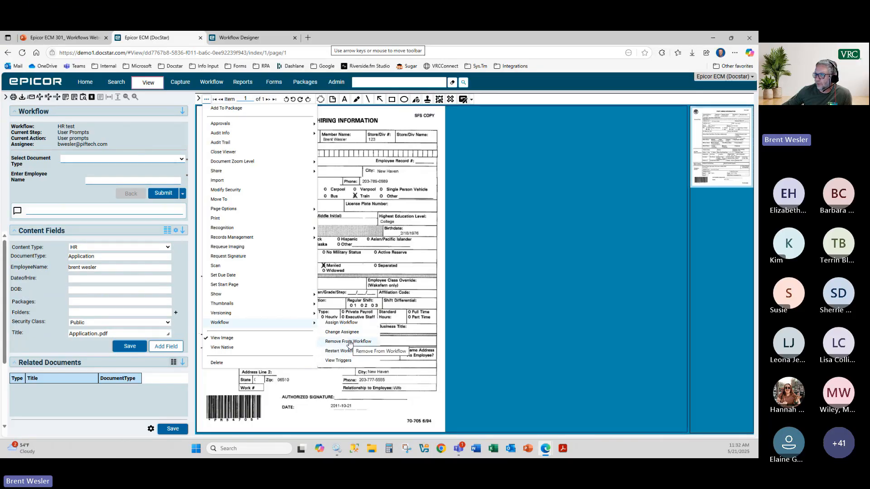
click(55, 188)
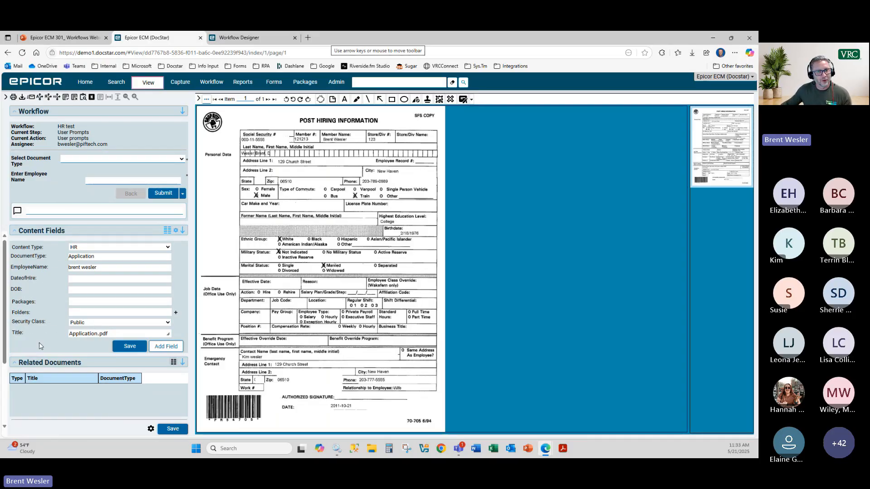
Step: Answer the document type prompt with Application and capture the employee name from the form image
click(182, 159)
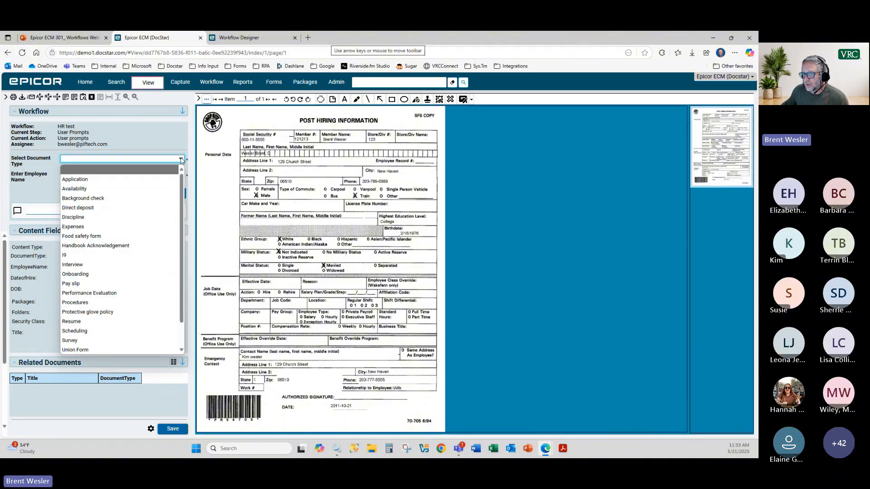
click(167, 179)
click(168, 180)
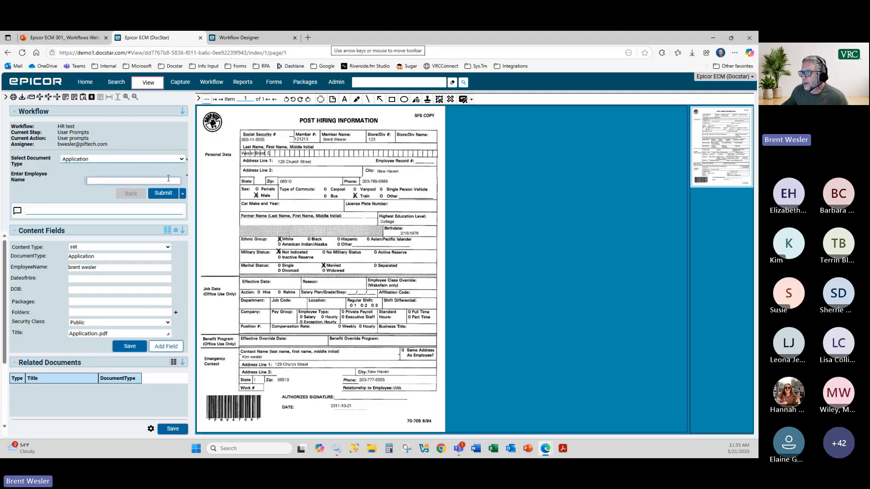
click(162, 180)
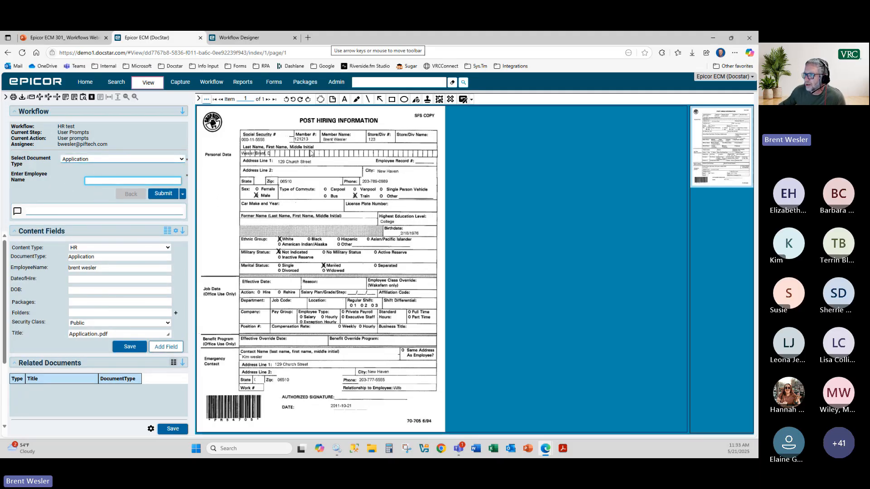
scroll(310, 153, up, 1)
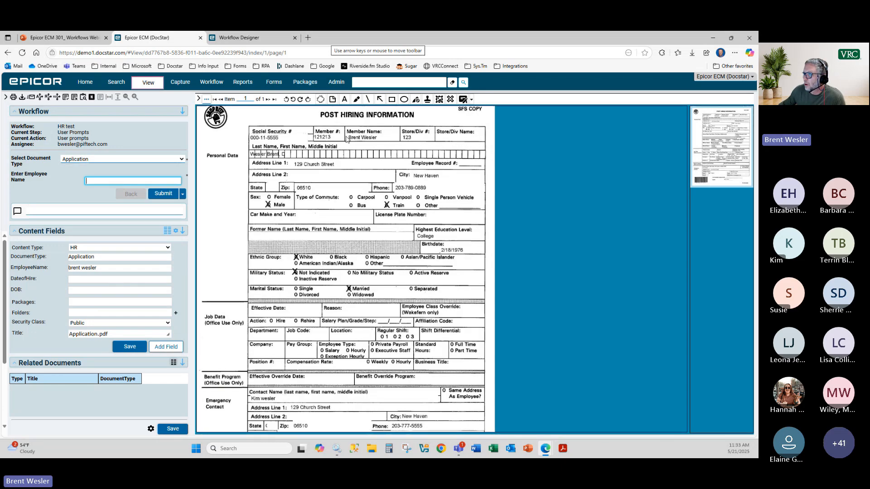
drag(346, 135, 384, 141)
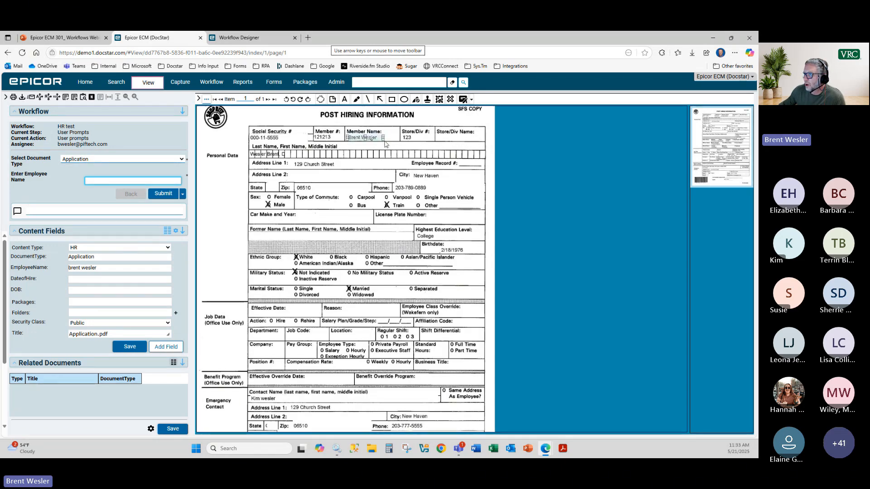
click(136, 181)
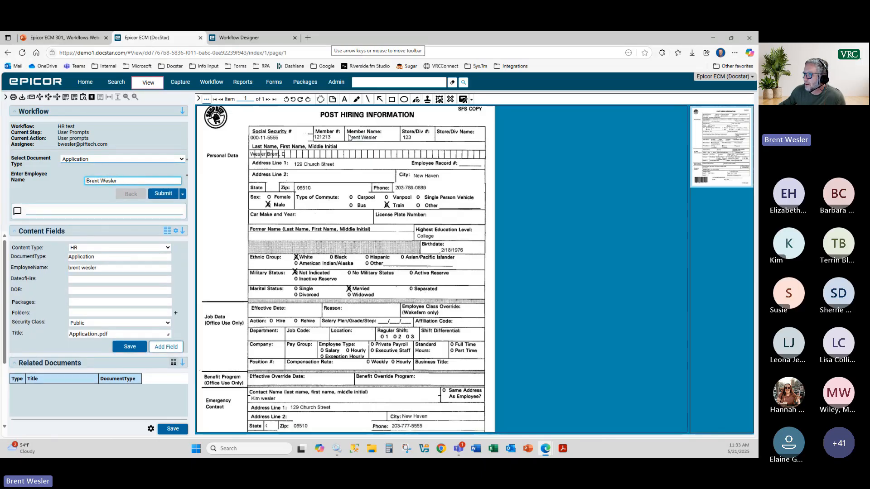
drag(349, 137, 382, 144)
Step: Submit the prompt answers and select the whole updated document title
click(92, 257)
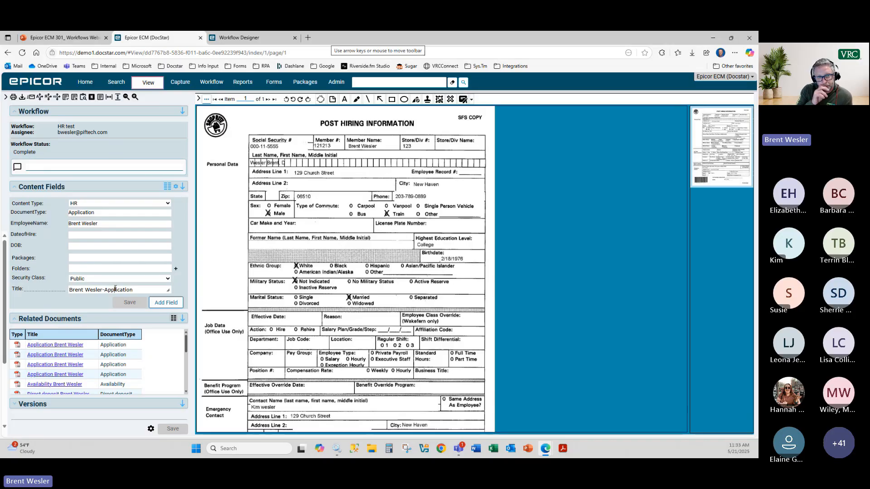
click(117, 289)
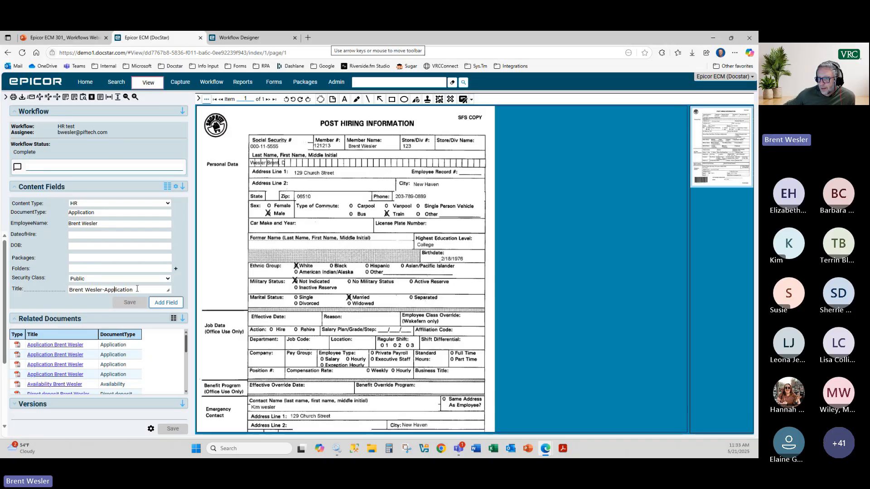
key(ctrl+a)
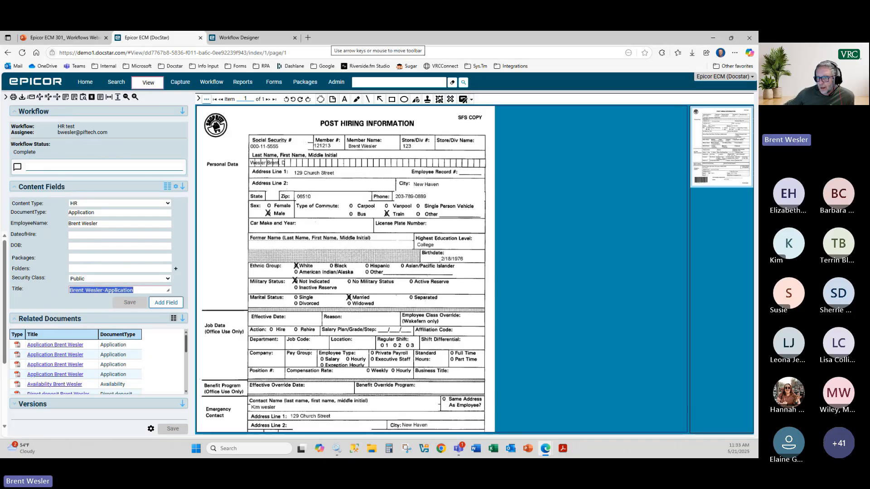
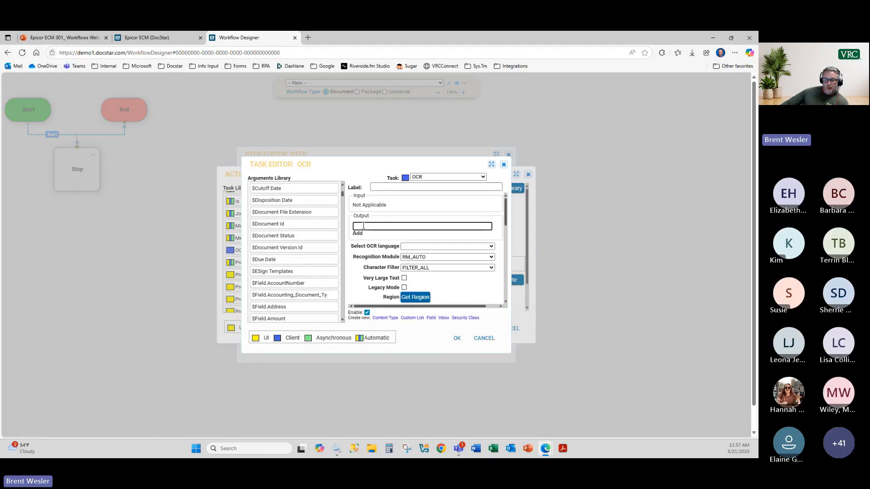
Step: Set the OCR task output to $Text, language English (United States), recognition module RM_AUTO
text(text)
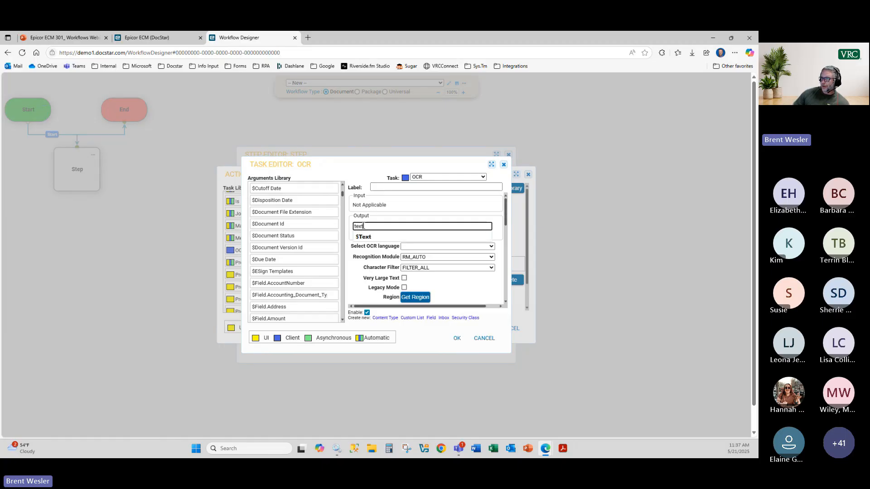
click(370, 238)
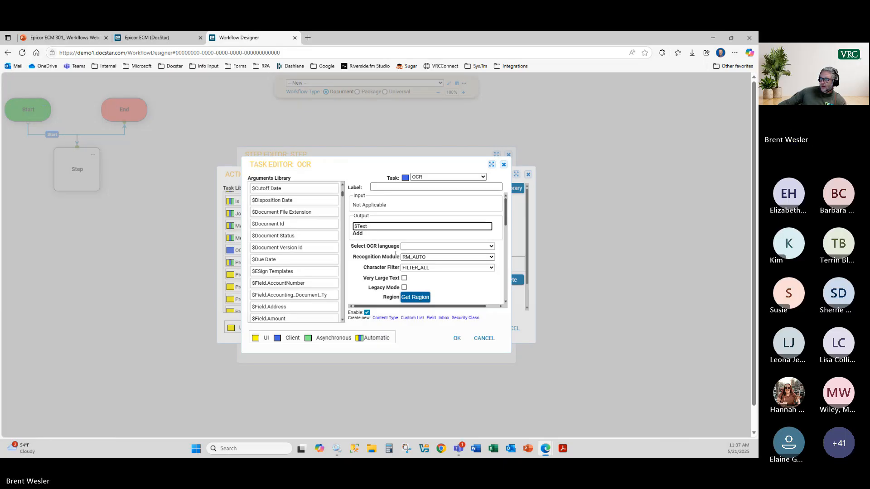
click(410, 247)
click(415, 267)
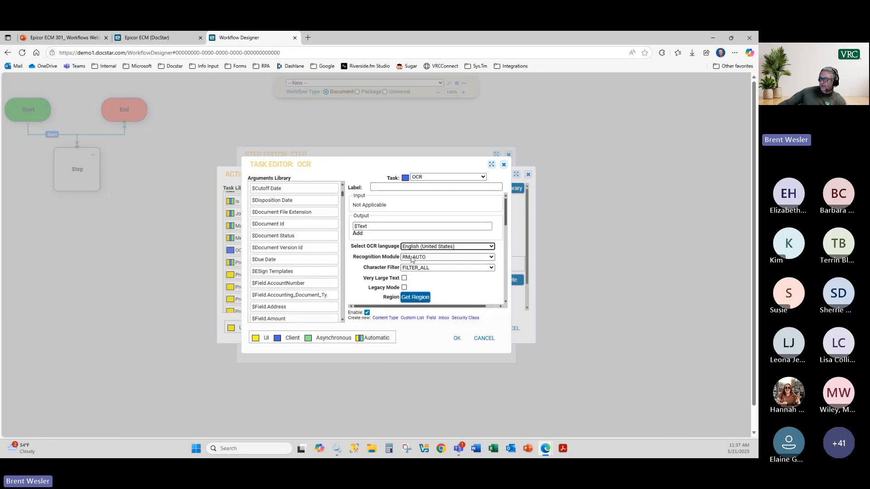
click(416, 257)
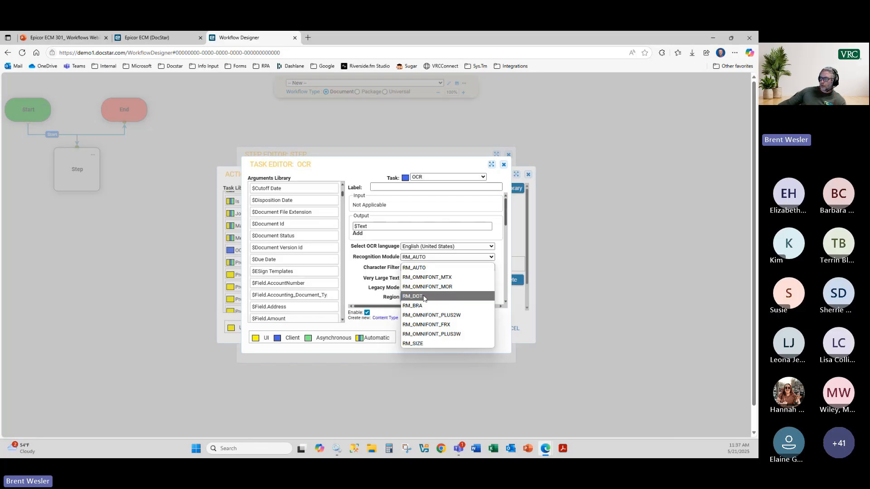
click(357, 274)
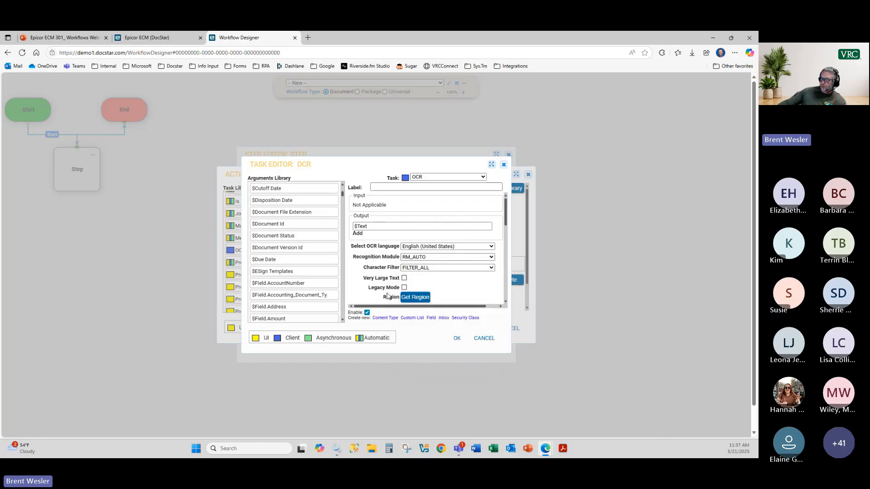
scroll(426, 290, down, 1)
scroll(431, 286, down, 1)
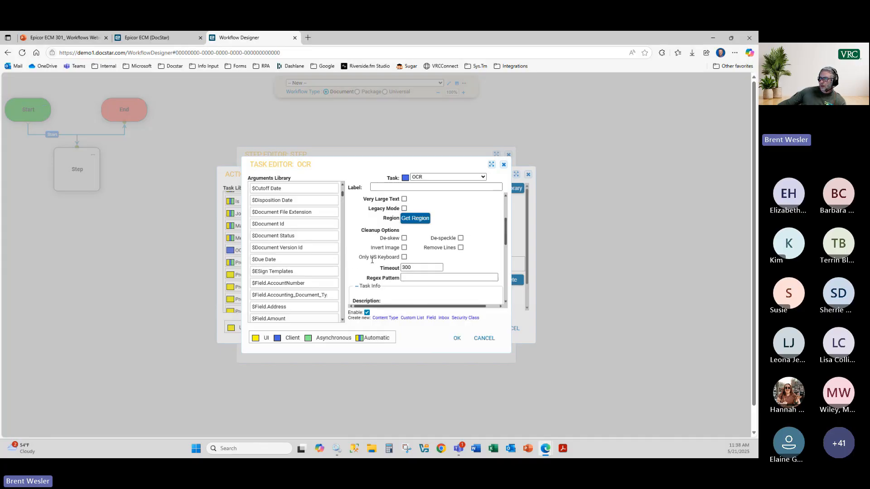
scroll(415, 234, up, 1)
scroll(422, 253, up, 1)
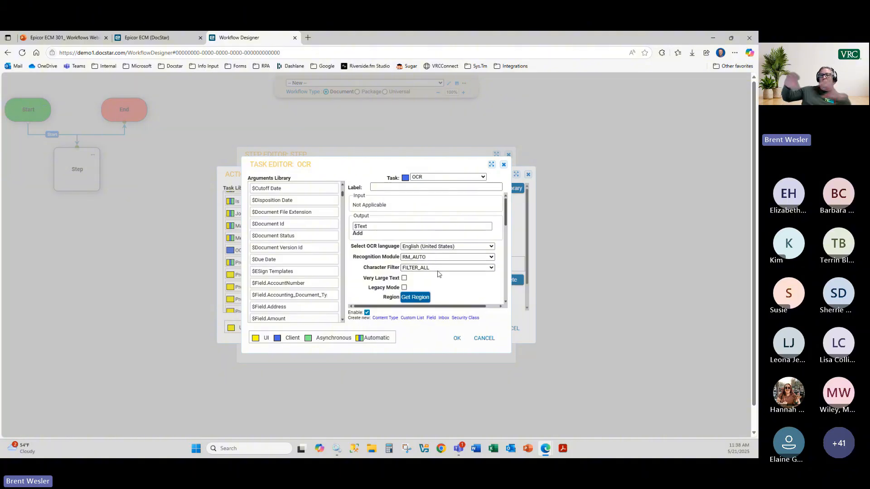
Step: Search all pages for sample documents and preview the four-page sample document
click(418, 298)
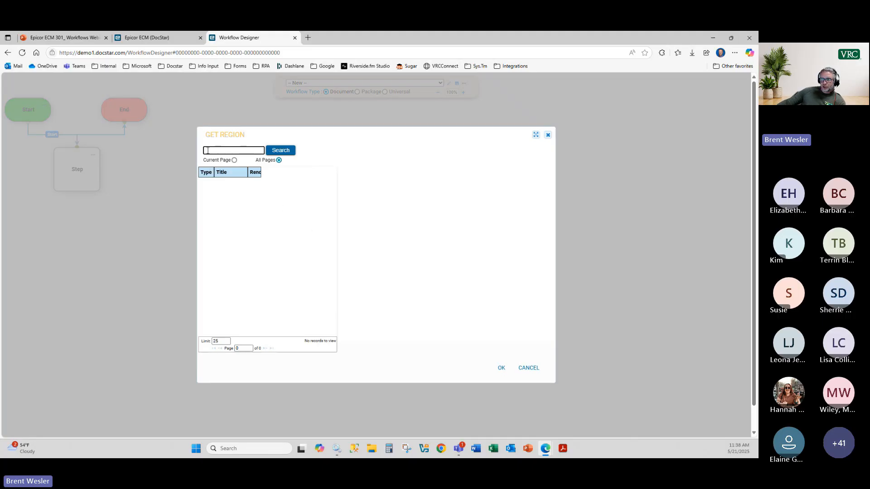
click(279, 160)
click(281, 150)
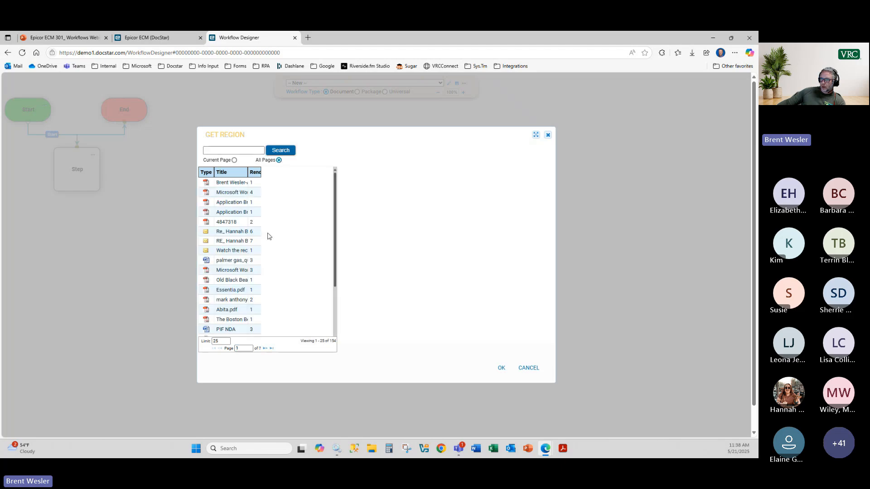
click(230, 192)
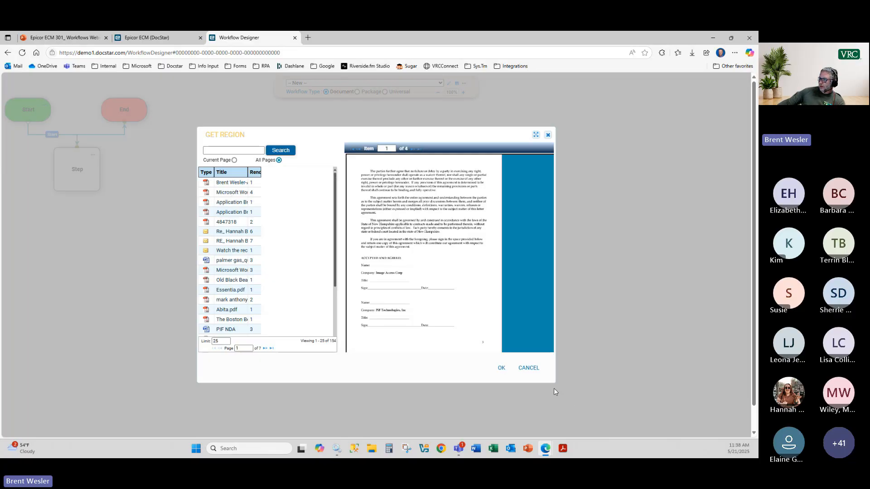
drag(553, 380, 615, 428)
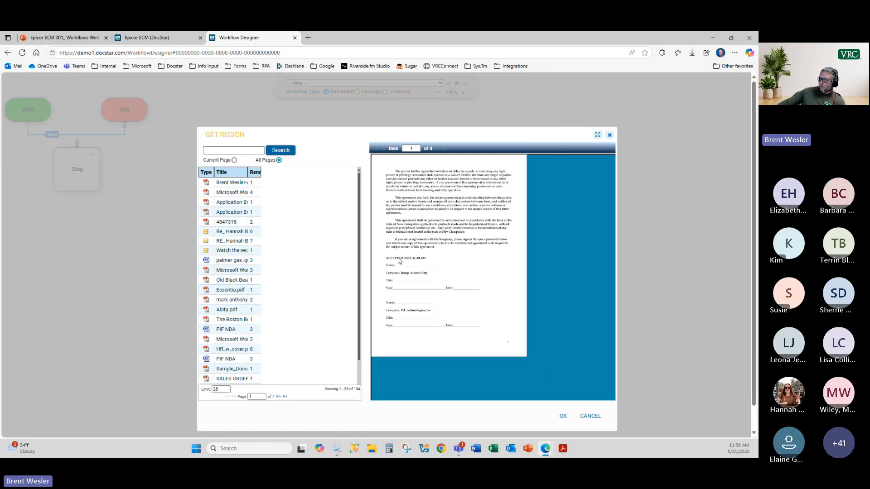
Step: Mark the entire first page as the recognition region and confirm it
right_click(375, 160)
mouse_move(381, 168)
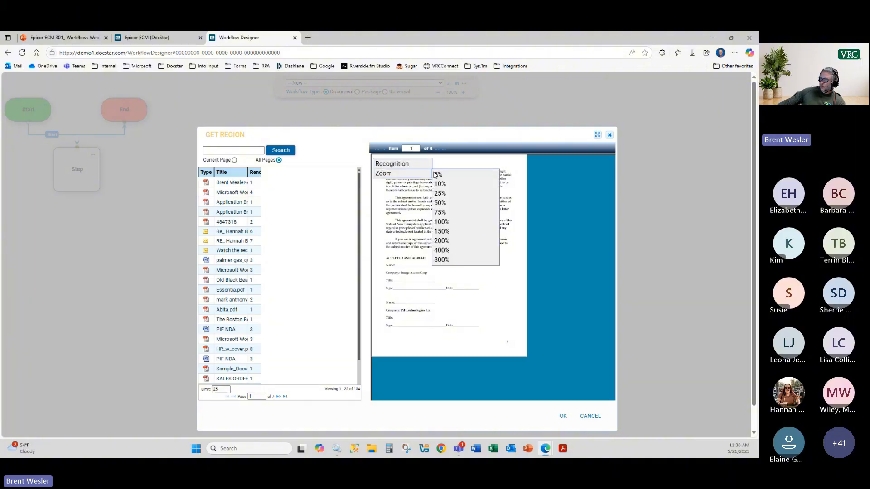
click(444, 167)
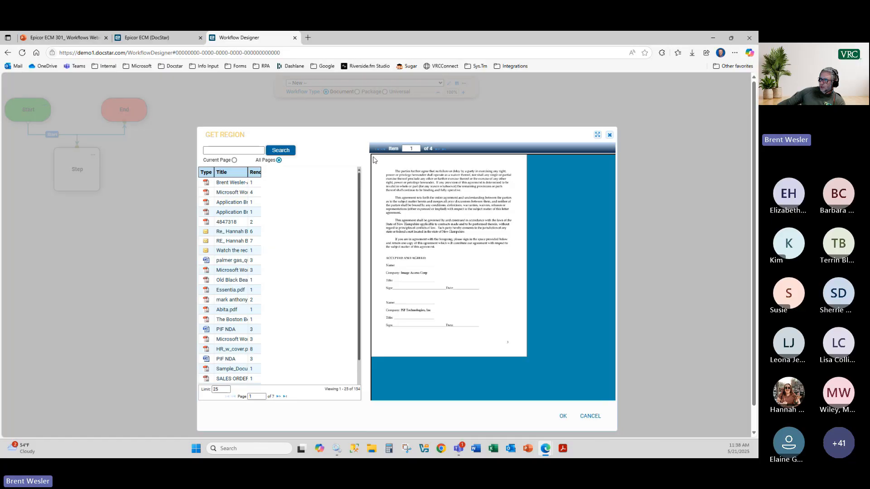
drag(373, 155, 527, 361)
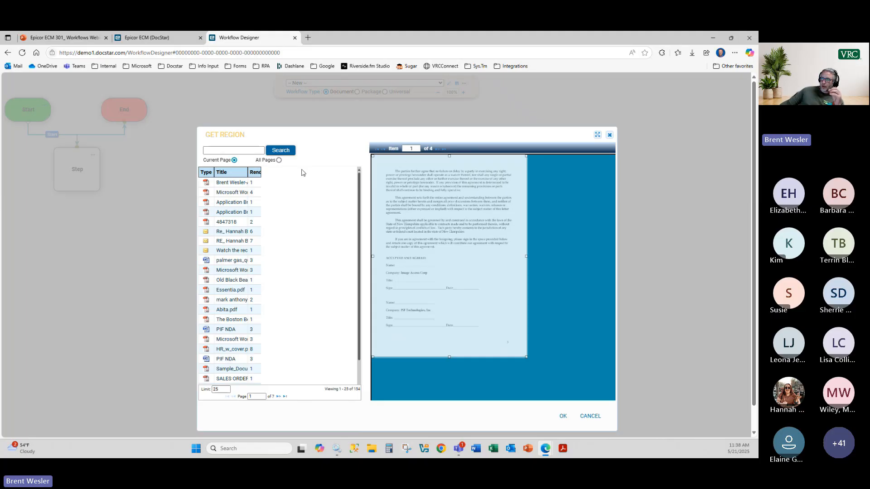
click(562, 416)
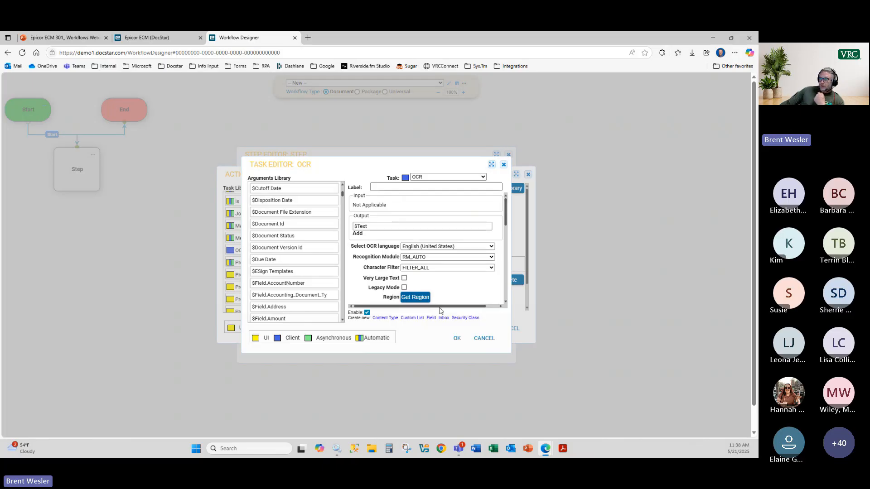
Step: Save the OCR task, rename the action to OCR, and add a second OCR task
click(457, 338)
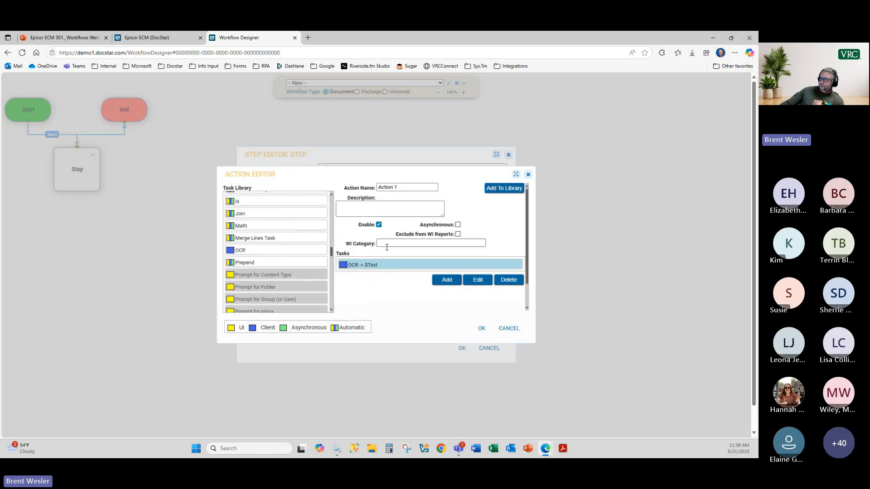
click(397, 188)
drag(401, 187, 371, 186)
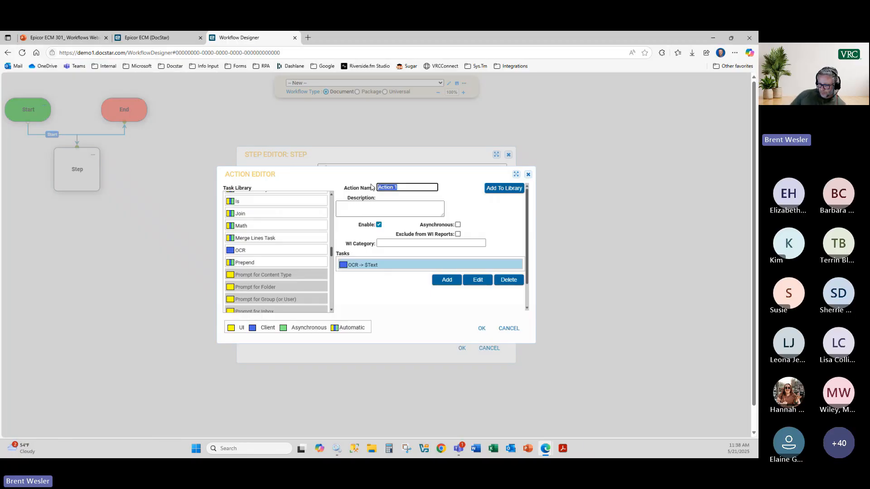
text(Full pa)
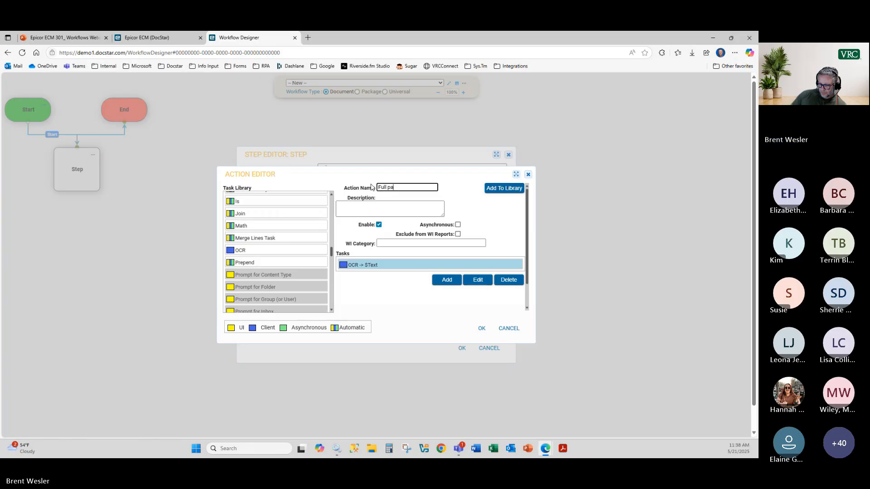
text(ge OCR)
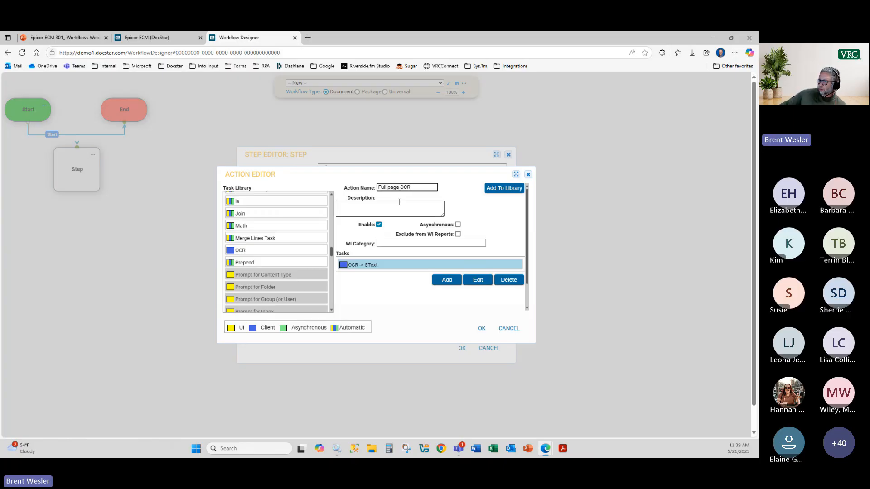
drag(416, 190, 318, 180)
text(OCR)
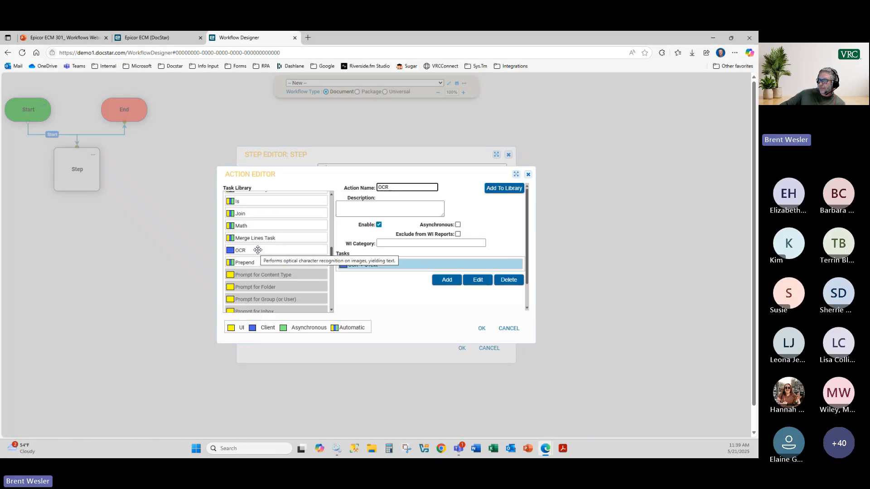
drag(258, 251, 403, 288)
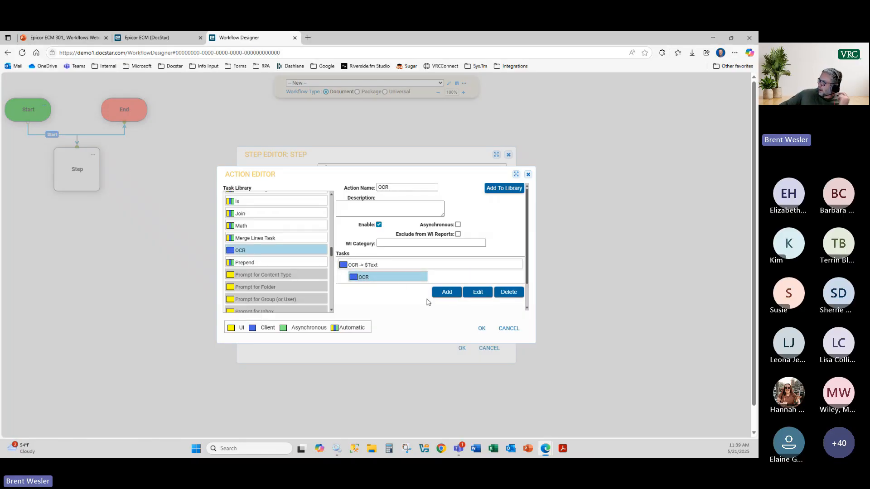
Step: Set the second OCR task's output to $Field.Vendor_Name and language to English (United States)
click(381, 227)
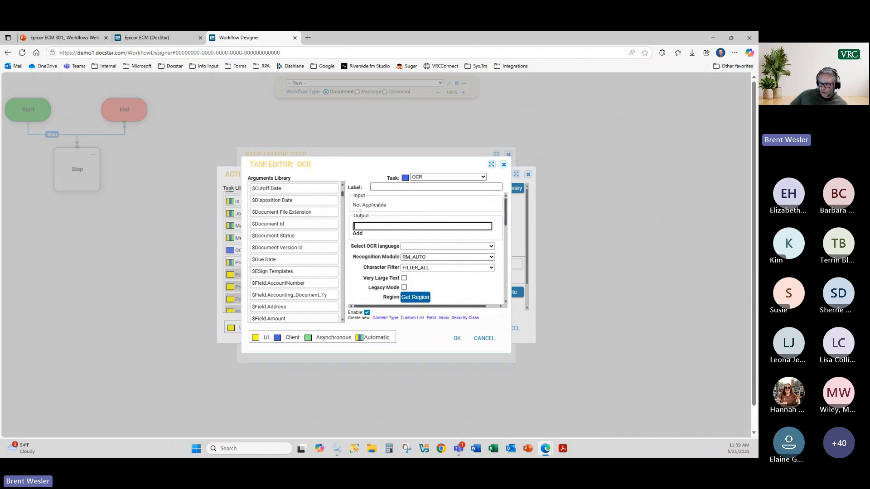
text(vendorname)
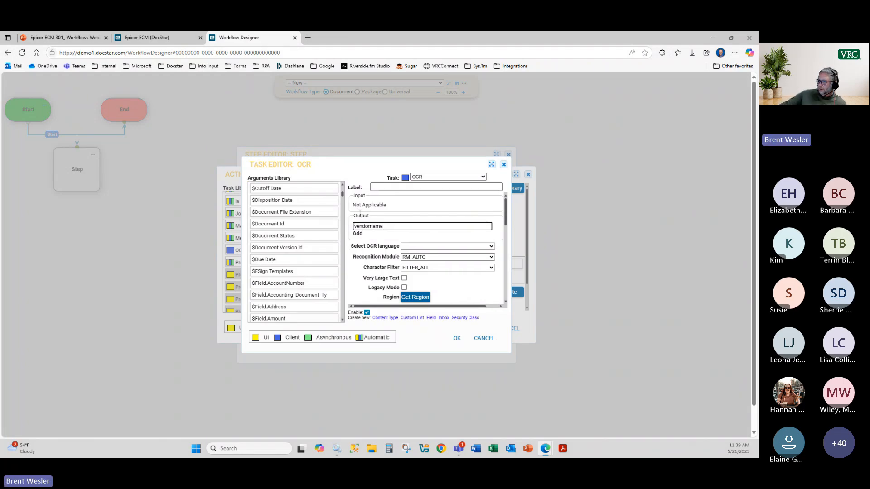
drag(384, 227, 372, 233)
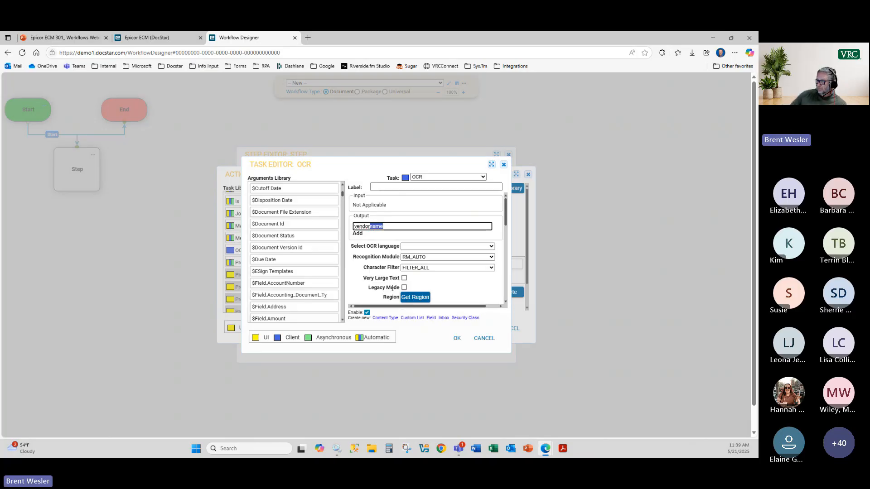
key(BackSpace)
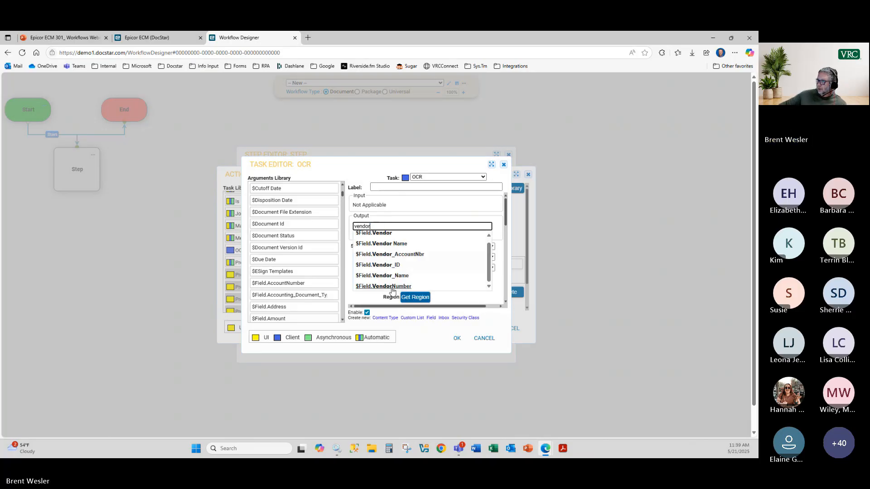
click(429, 276)
click(410, 246)
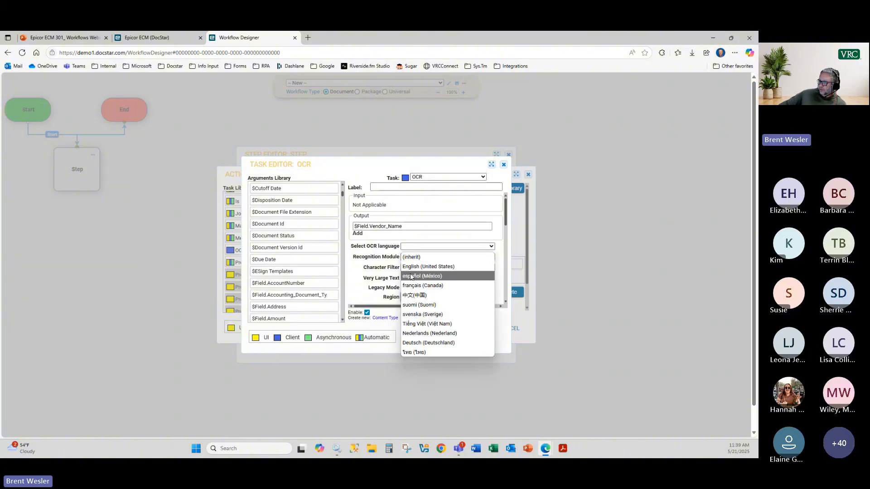
click(411, 267)
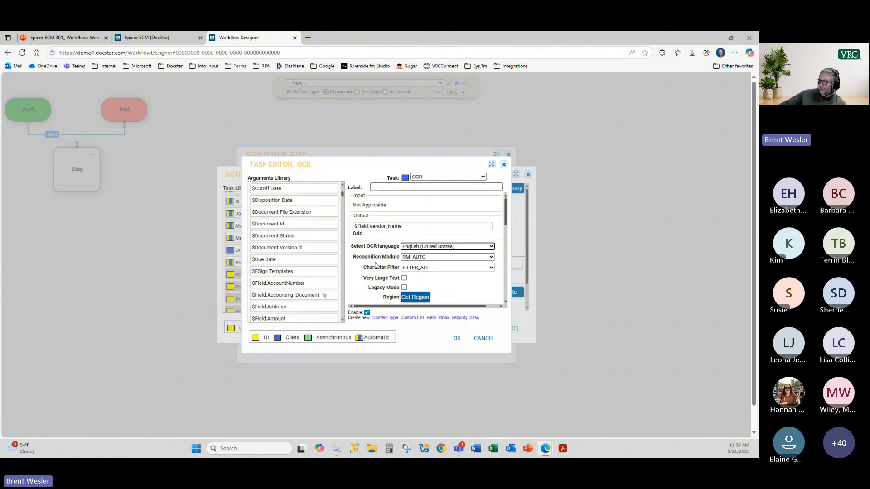
click(423, 299)
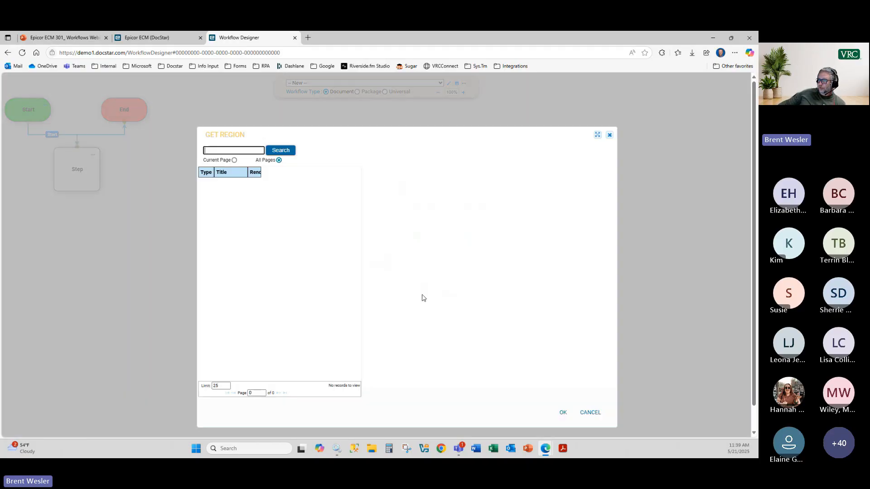
Step: Search the sample documents for the ACME invoice and preview it
click(279, 152)
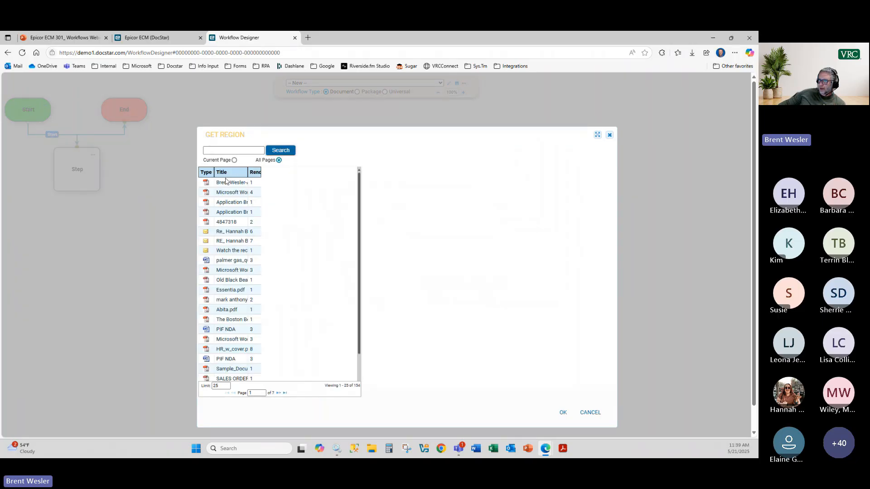
click(217, 150)
text(adme)
key(Return)
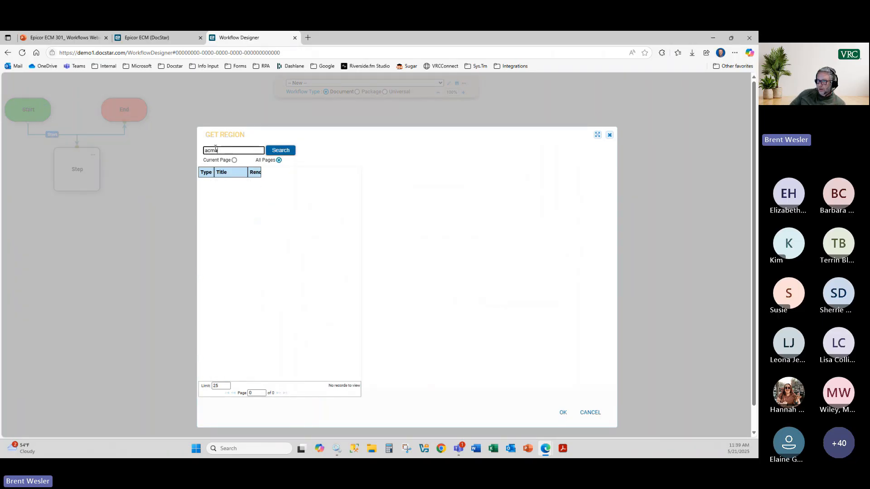
click(227, 189)
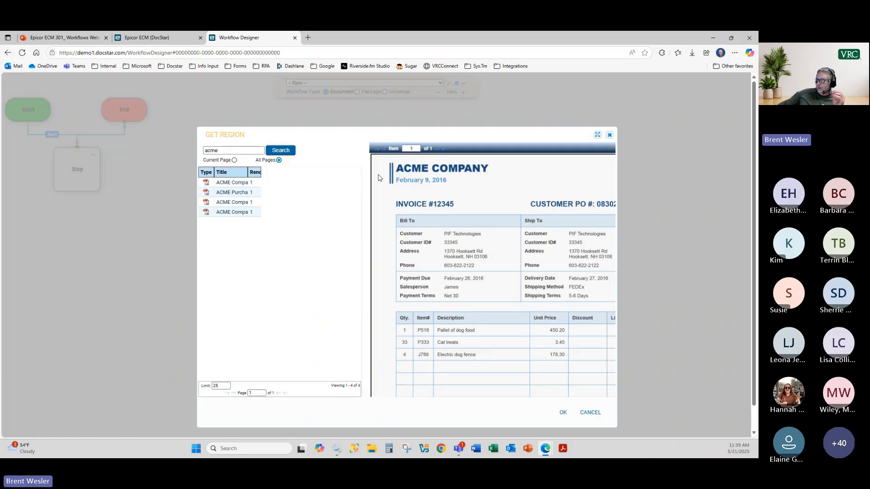
Step: Draw the recognition region around the ACME COMPANY heading, then save the task and action
right_click(380, 178)
mouse_move(403, 178)
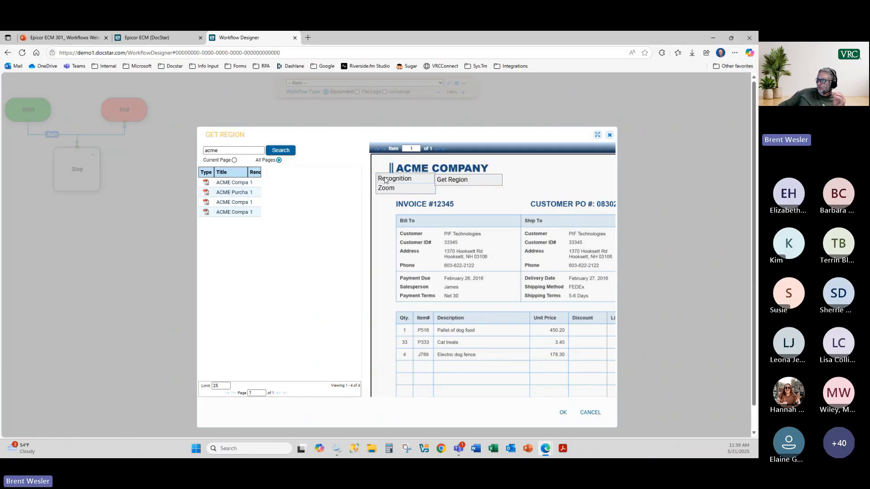
click(444, 179)
drag(397, 161, 496, 181)
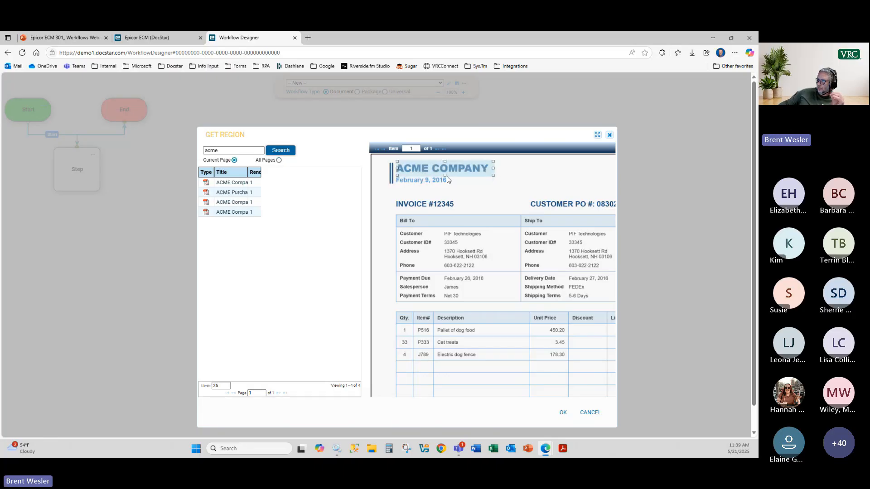
drag(423, 168, 423, 168)
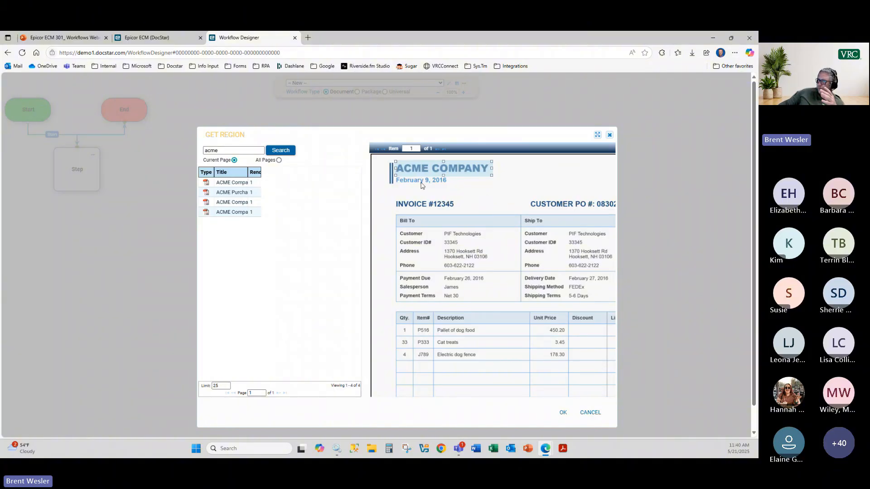
click(564, 413)
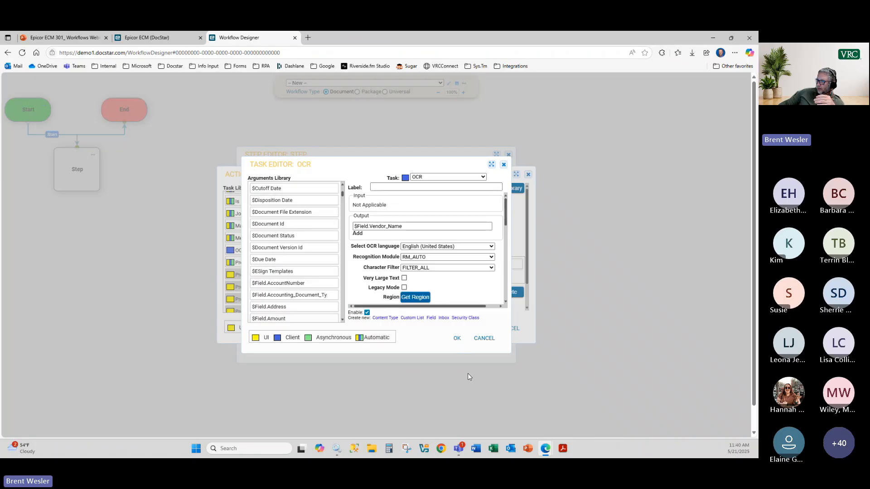
click(457, 338)
click(481, 329)
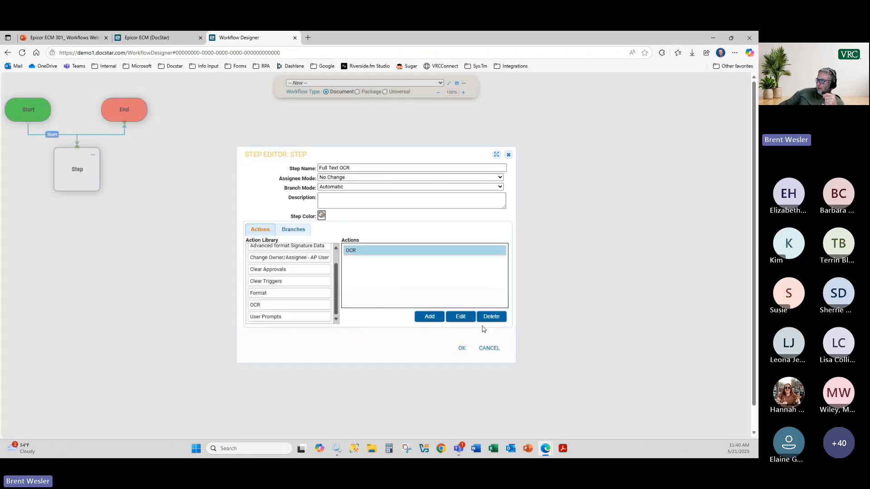
Step: Close the step editor and save the workflow under the name OCR
click(461, 350)
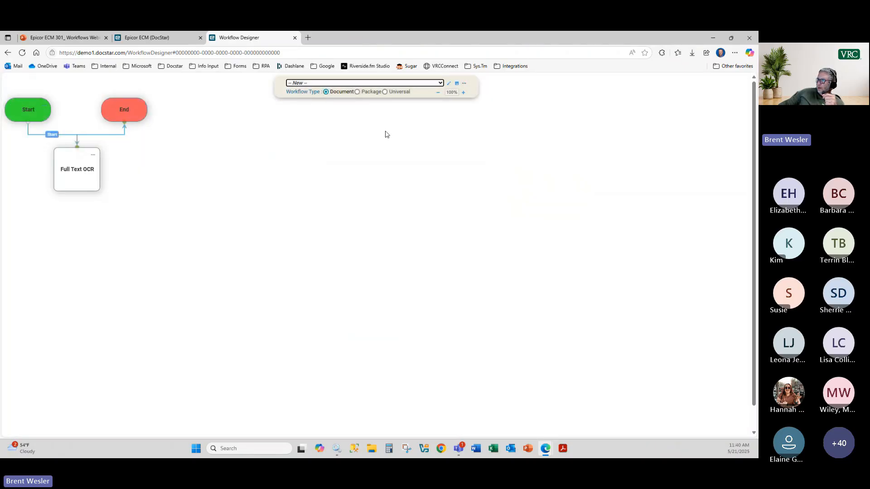
click(457, 84)
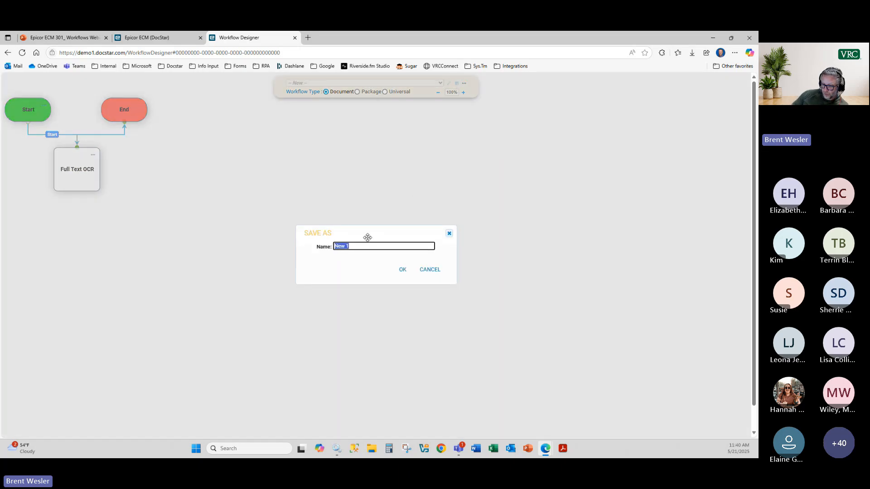
text(OCR)
click(403, 271)
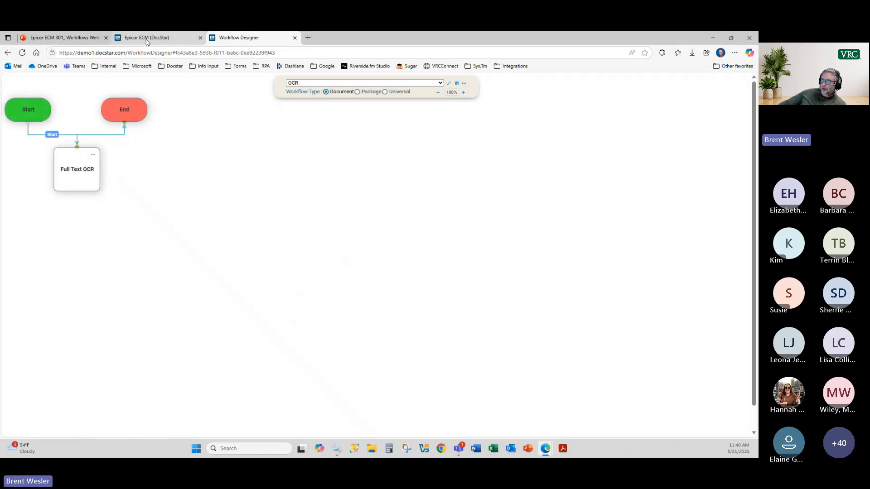
Step: On the ECM client's Capture page, set the import content type to APInvoice
click(146, 39)
click(178, 82)
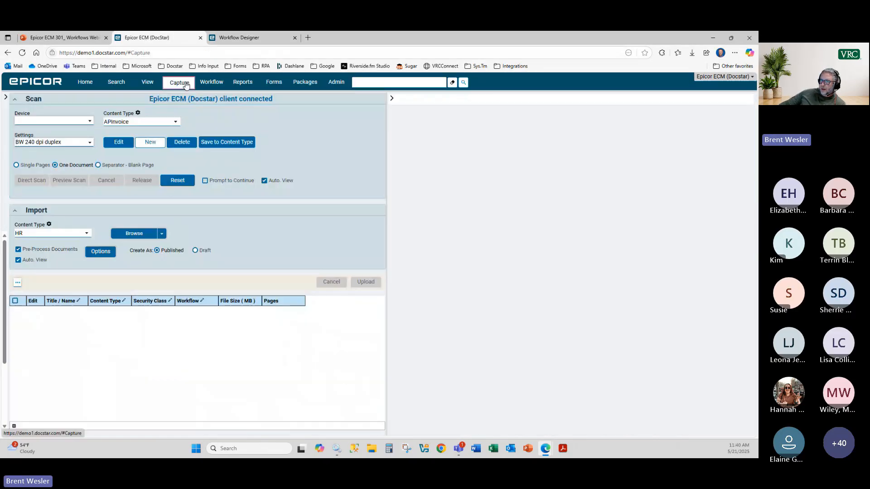
click(89, 234)
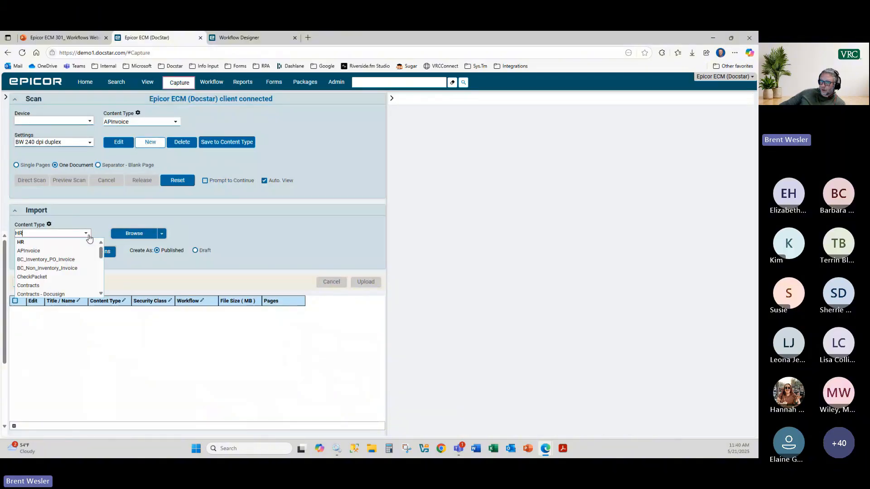
click(86, 250)
Step: Import ACME Company_APInvoice.pdf from the AP Docs folder, then return to the Workflow Designer
click(132, 233)
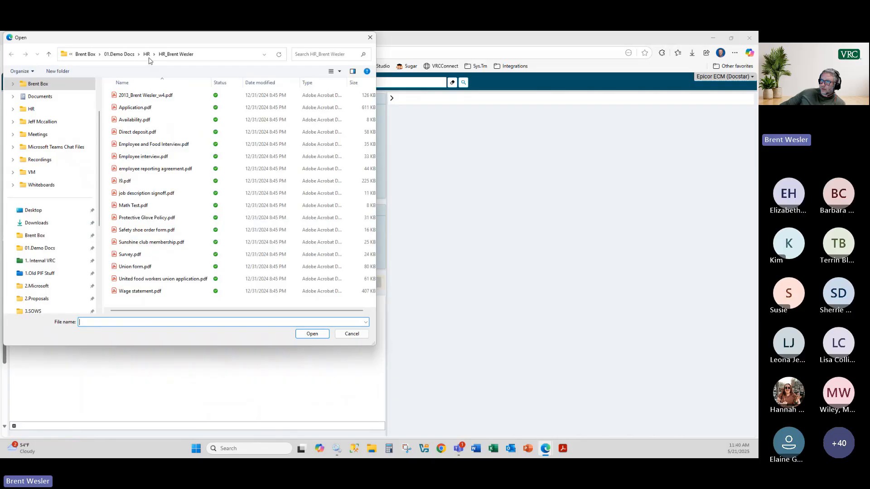
click(119, 54)
double_click(129, 117)
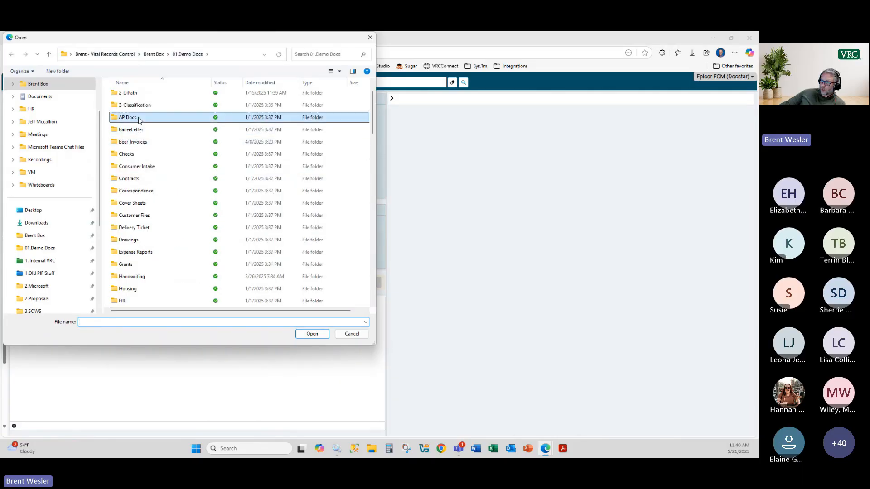
double_click(150, 145)
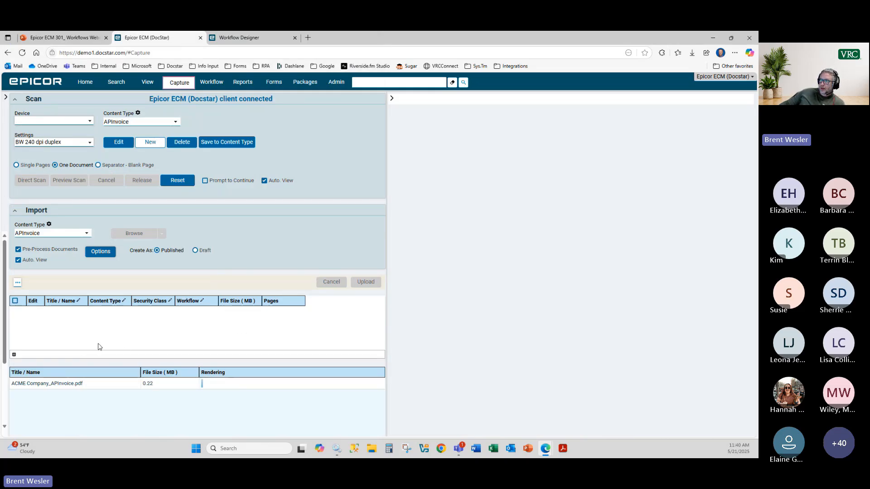
click(240, 38)
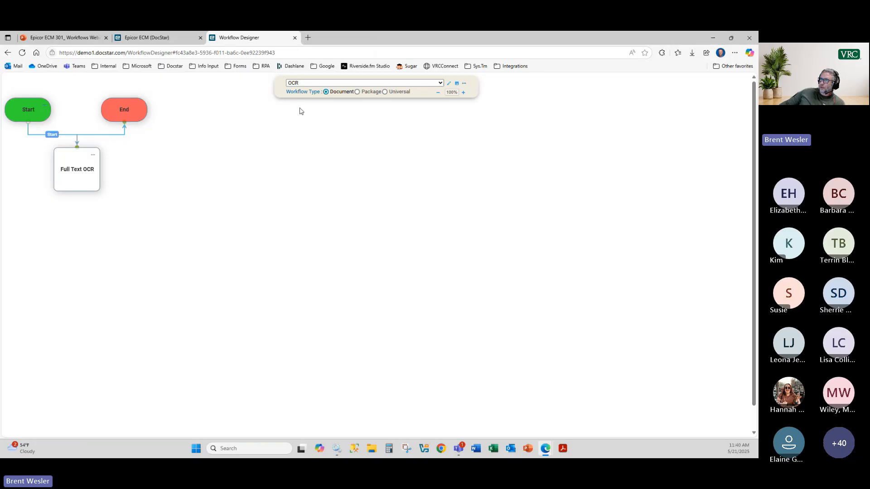
click(449, 84)
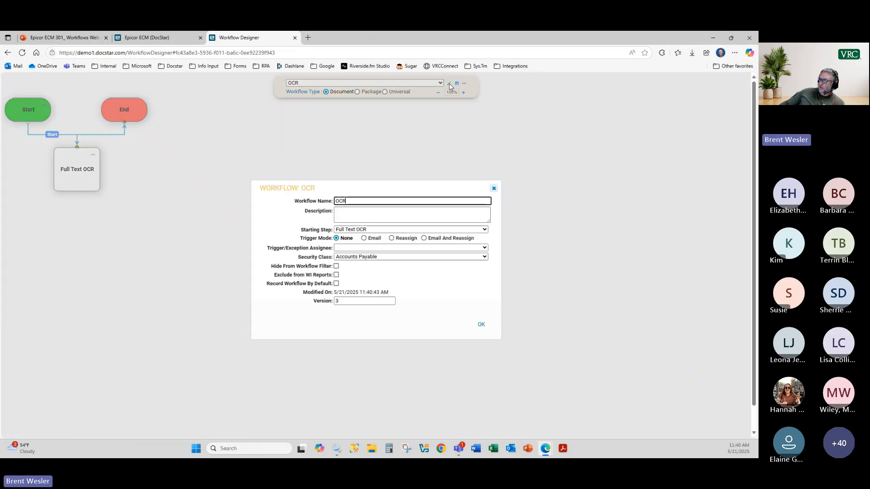
click(358, 259)
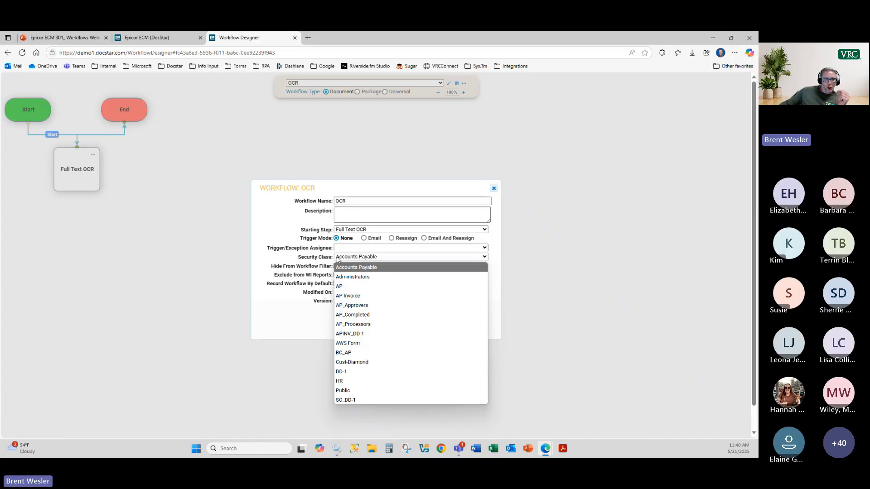
click(494, 188)
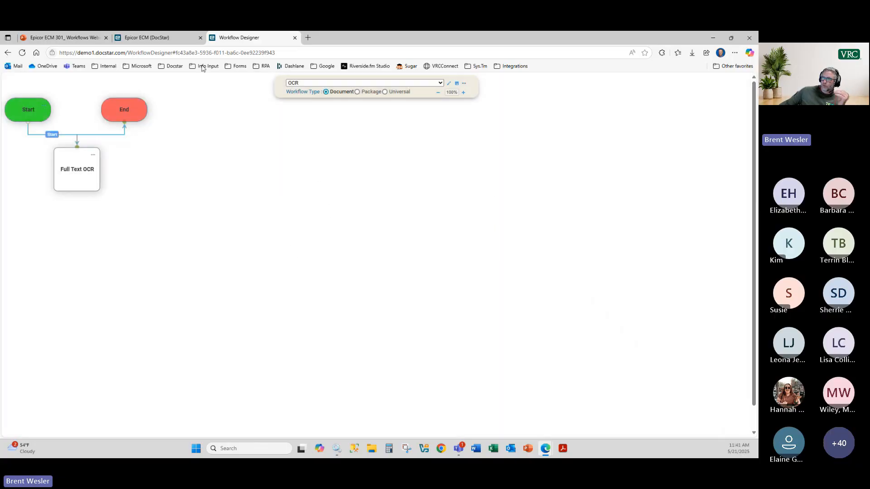
Step: Check the invoice's workflow options on the Capture page, then refresh the page
click(165, 40)
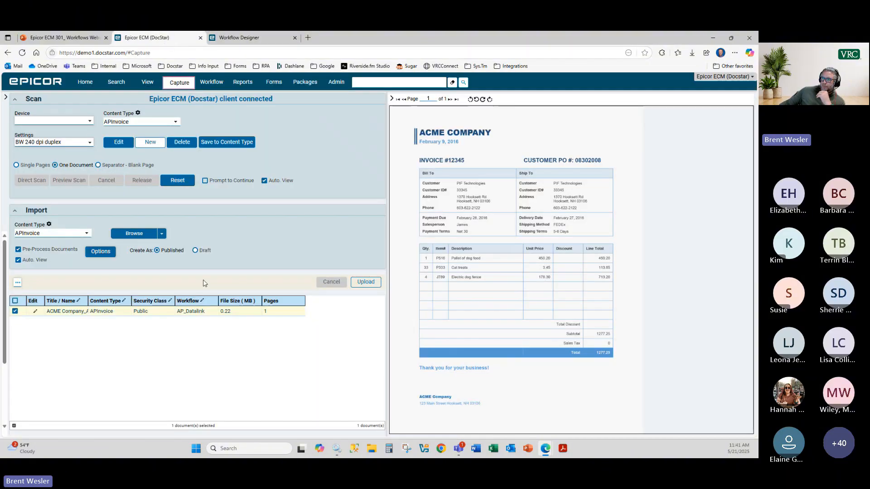
click(213, 314)
scroll(213, 280, down, 3)
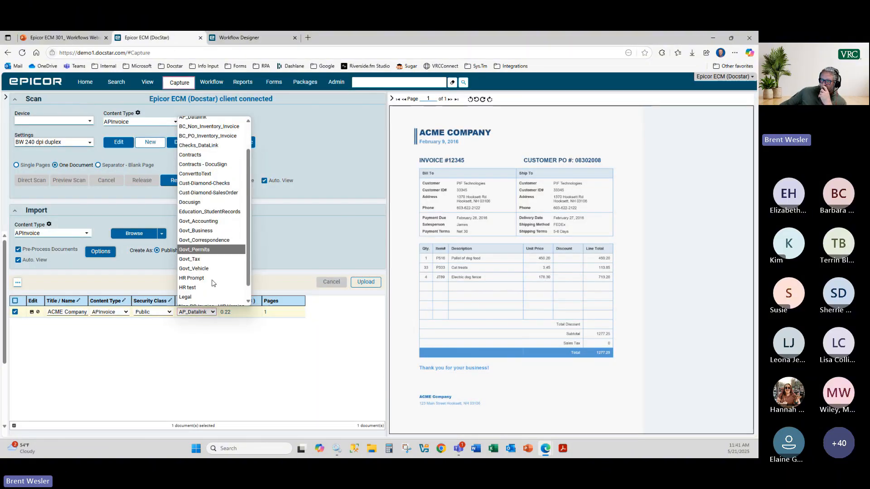
scroll(212, 282, up, 2)
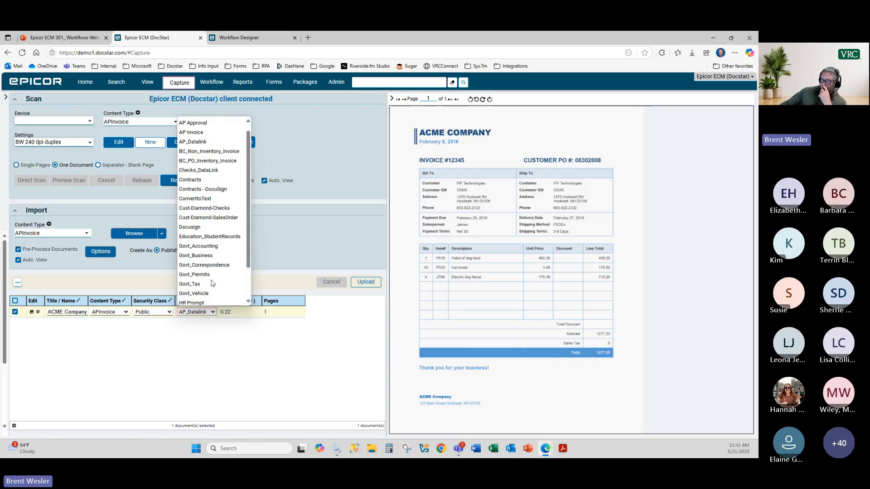
click(331, 351)
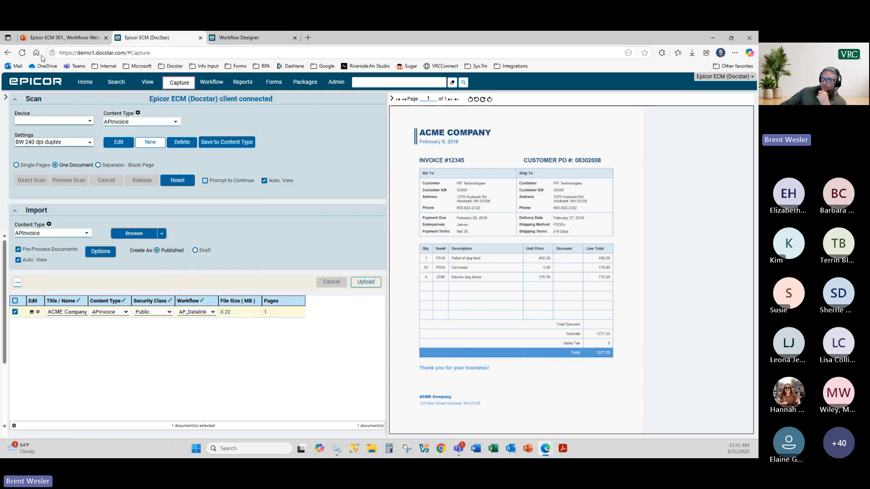
click(22, 53)
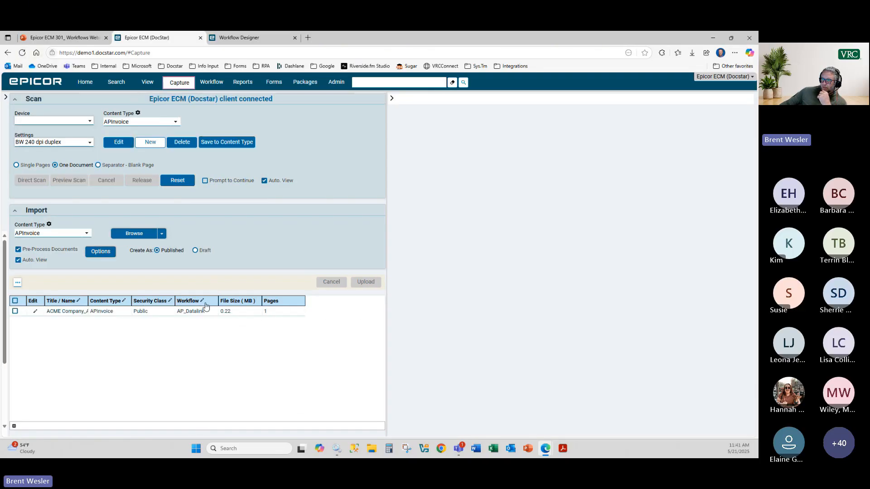
Step: Assign the OCR workflow to the ACME Company row, save it, and upload the invoice
double_click(210, 313)
click(212, 312)
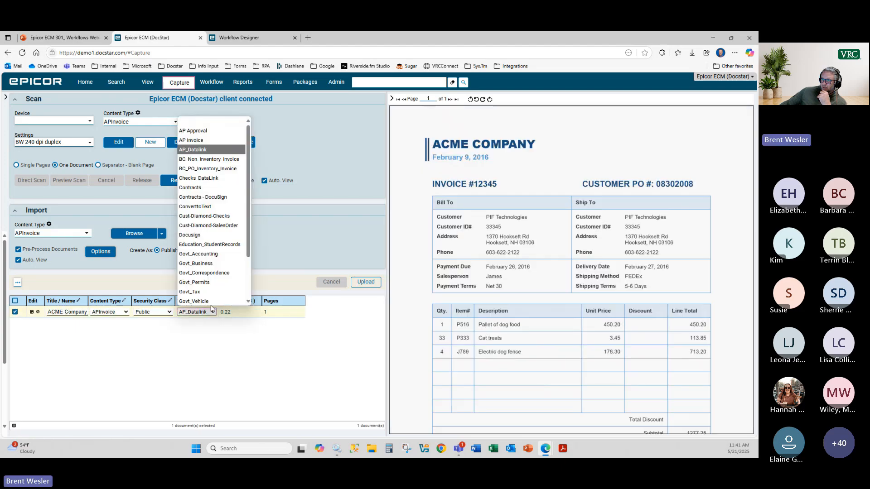
scroll(211, 290, down, 3)
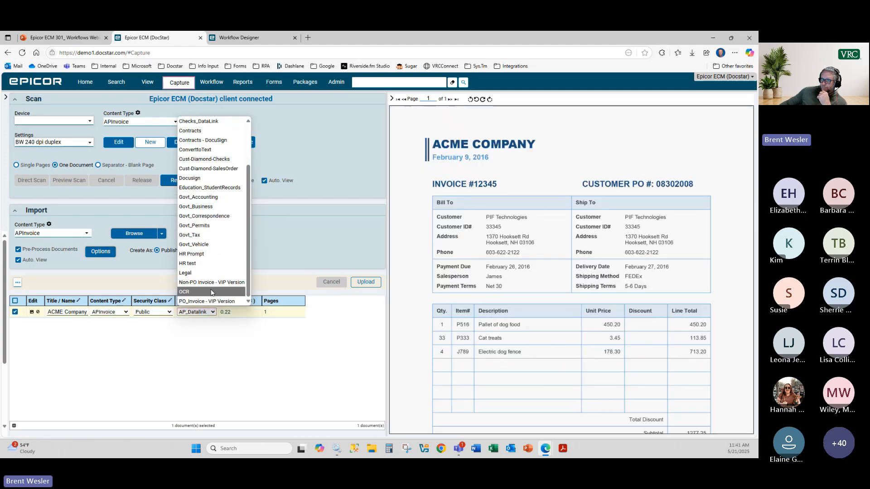
click(211, 292)
click(32, 312)
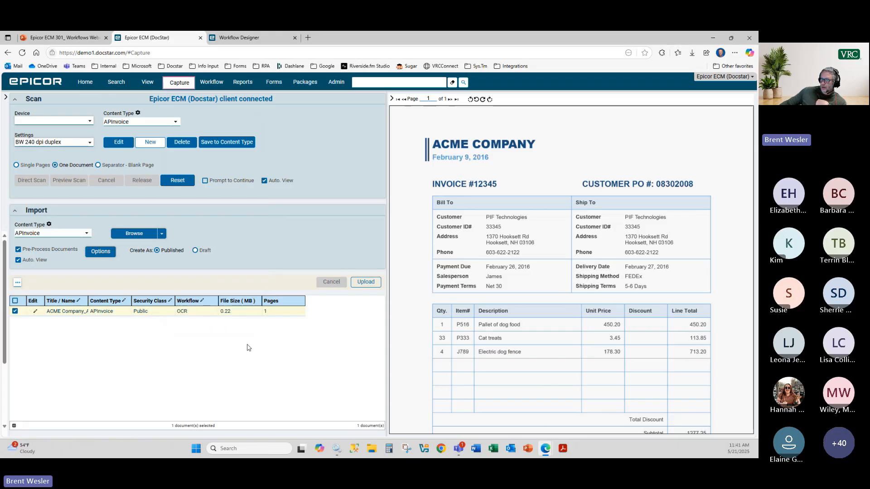
click(363, 283)
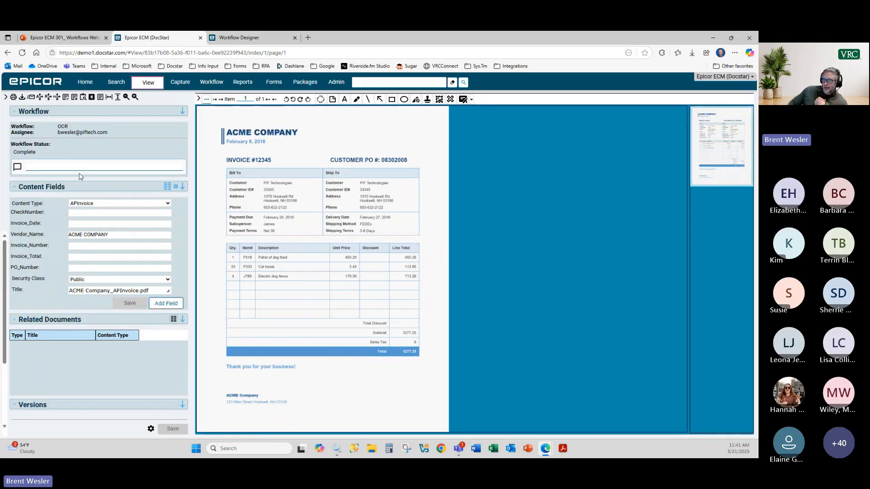
Step: Confirm Vendor_Name reads ACME COMPANY and display the invoice's recognized Document Text
click(118, 236)
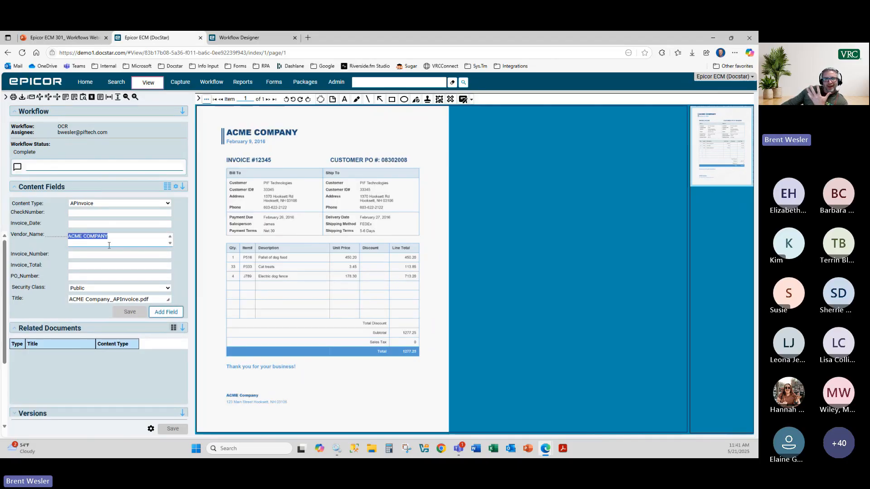
click(207, 100)
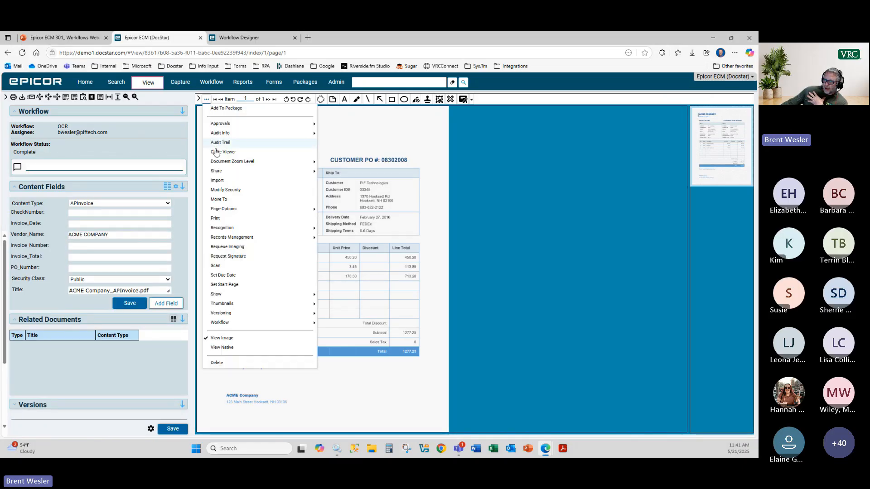
mouse_move(281, 295)
click(336, 294)
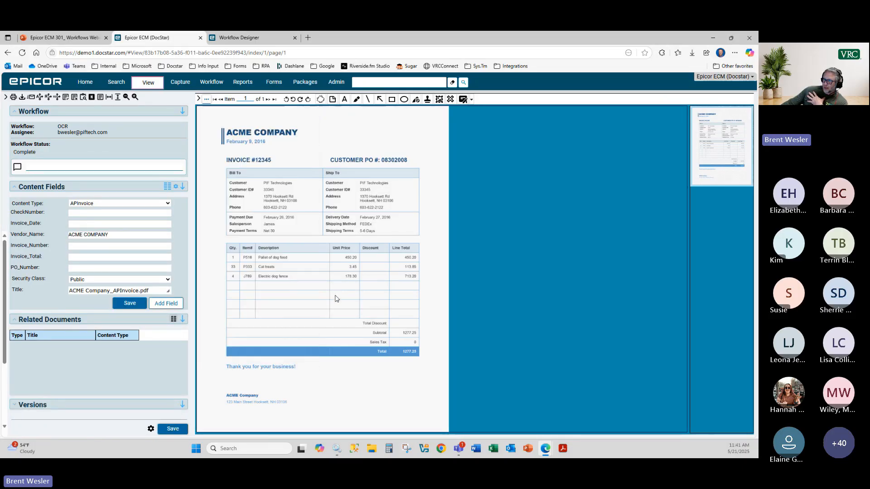
click(207, 99)
mouse_move(264, 295)
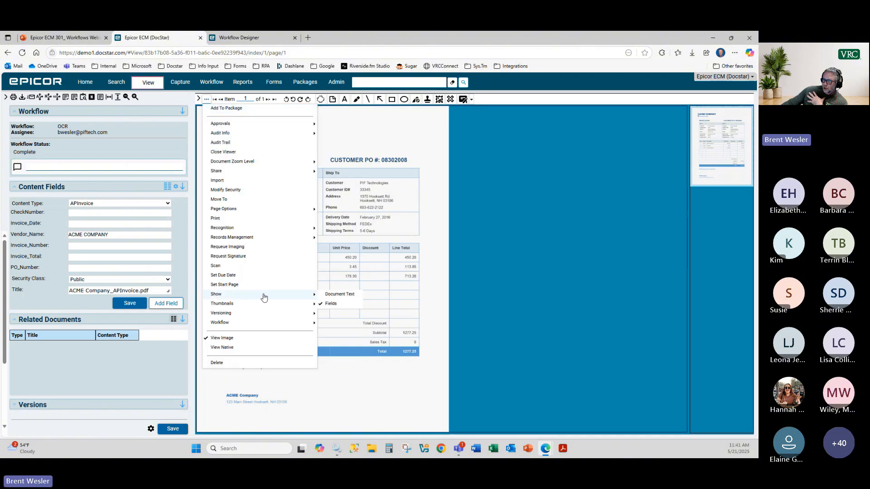
click(335, 298)
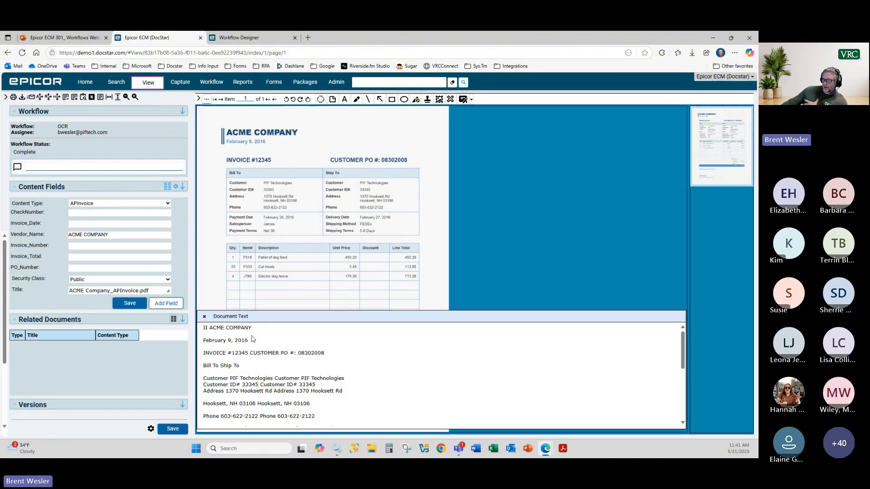
Step: Select the phone number in the recognized text for copying
drag(213, 329, 331, 414)
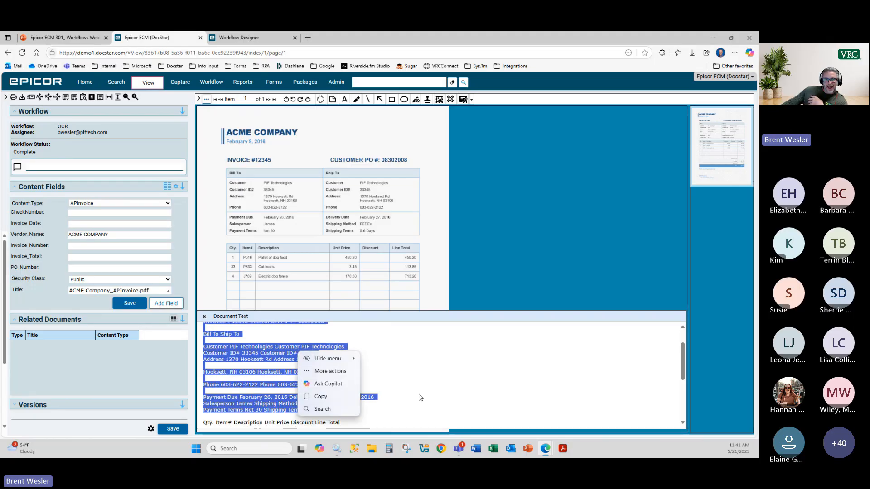
click(421, 394)
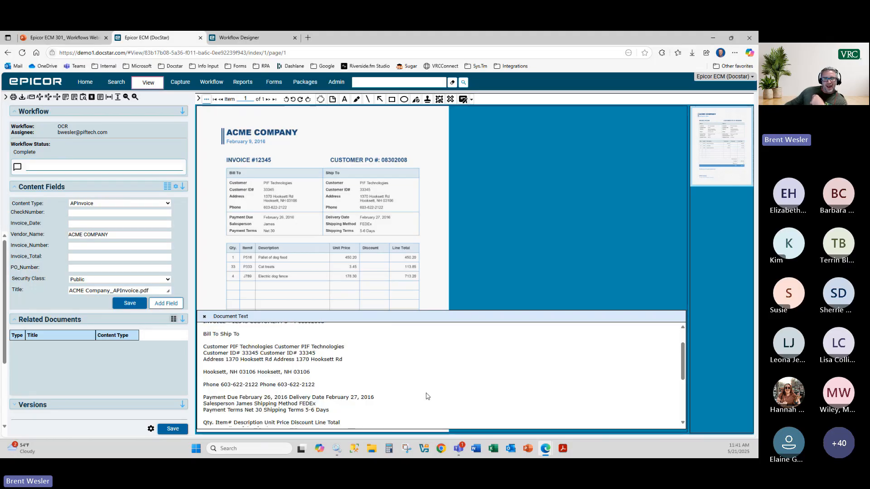
double_click(273, 373)
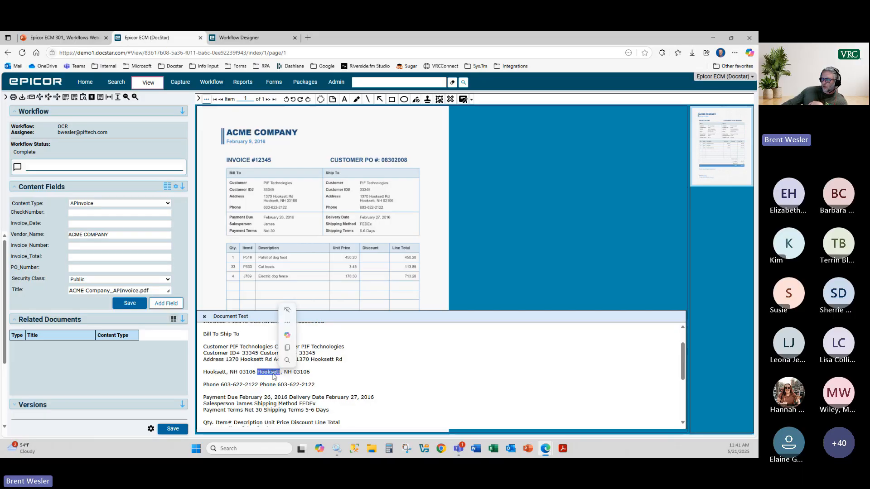
drag(258, 385, 204, 385)
click(256, 385)
drag(256, 386, 222, 389)
key(ctrl+c)
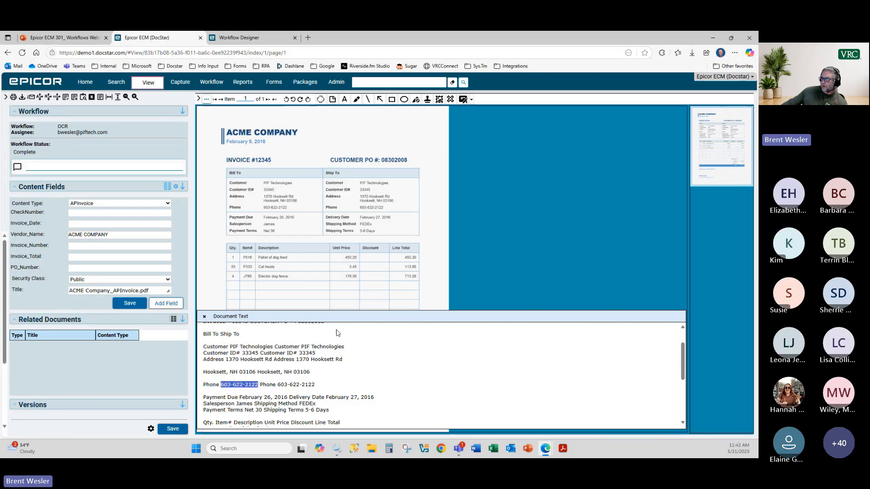
click(370, 83)
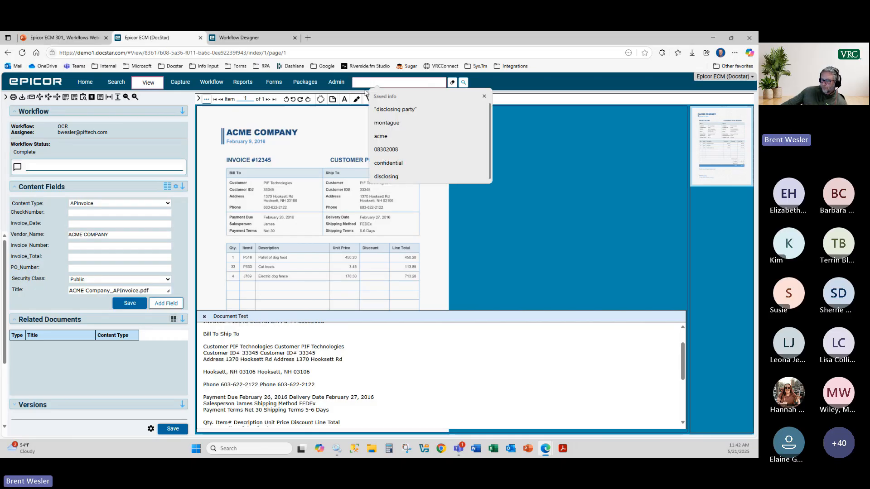
Step: Run a full-text search for the pasted phone number and open the matching ACME invoice
key(ctrl+v)
click(465, 84)
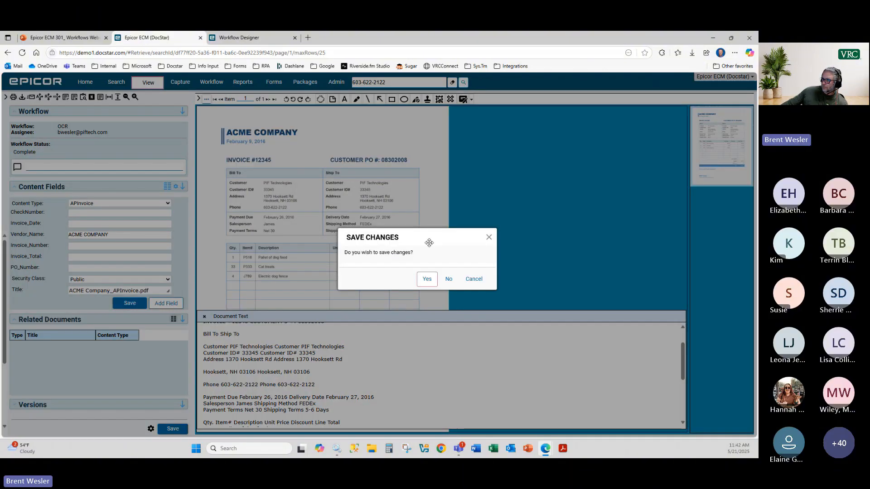
click(427, 279)
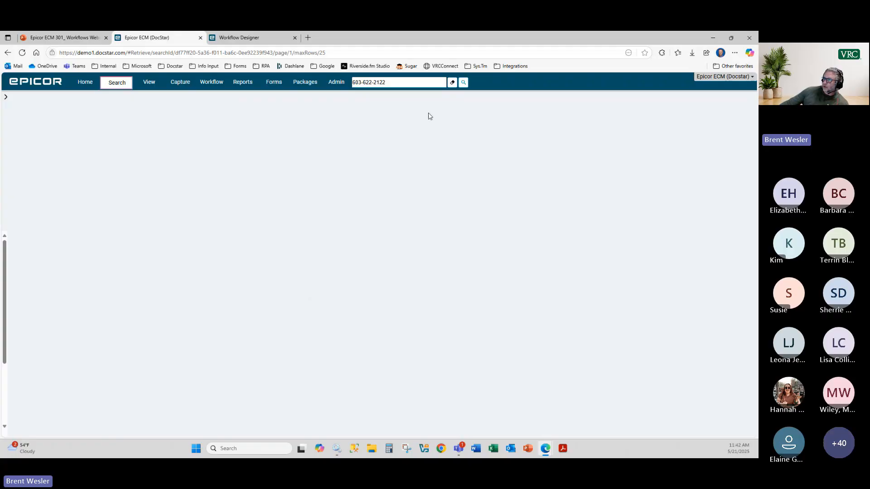
click(464, 82)
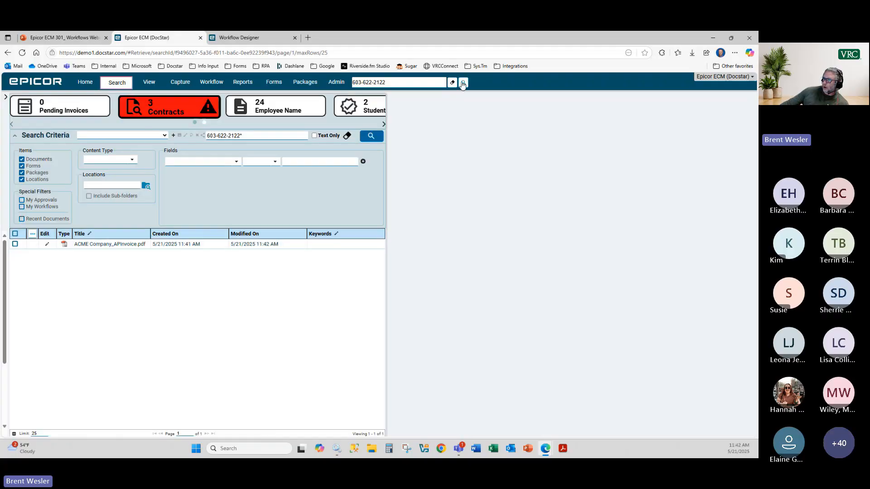
double_click(92, 247)
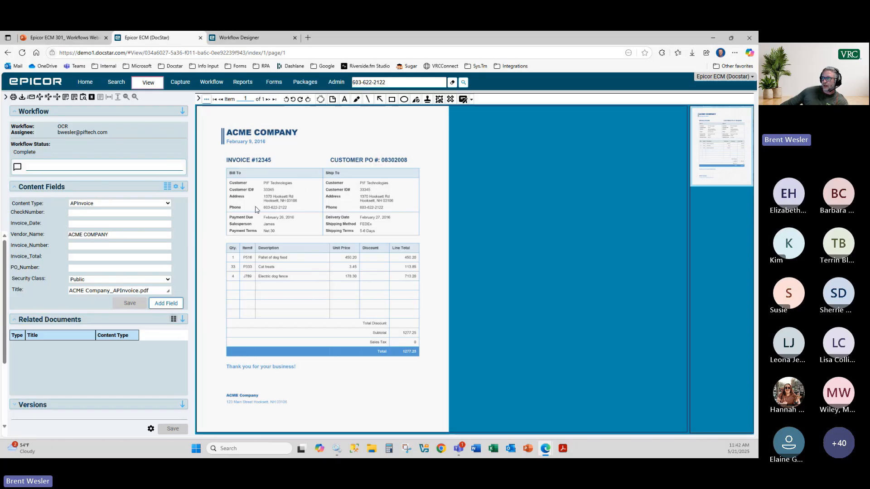
Step: Highlight the phone-number search hits in the invoice's text
click(206, 99)
mouse_move(253, 295)
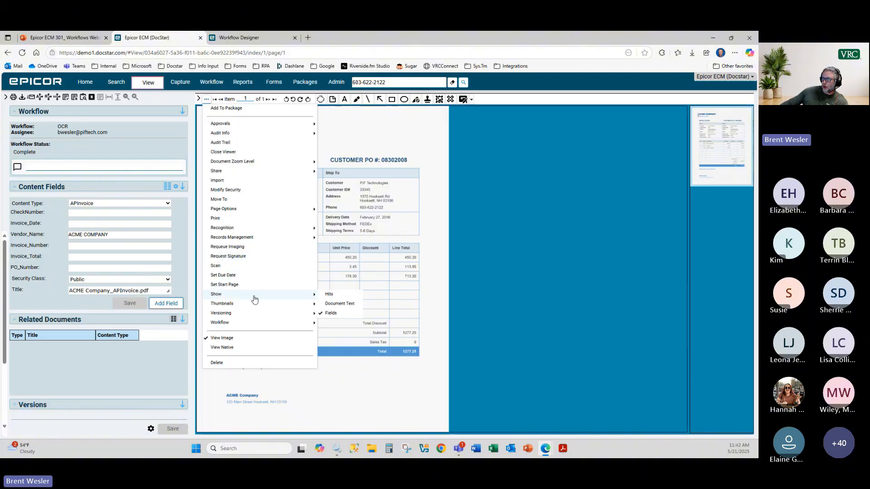
click(328, 296)
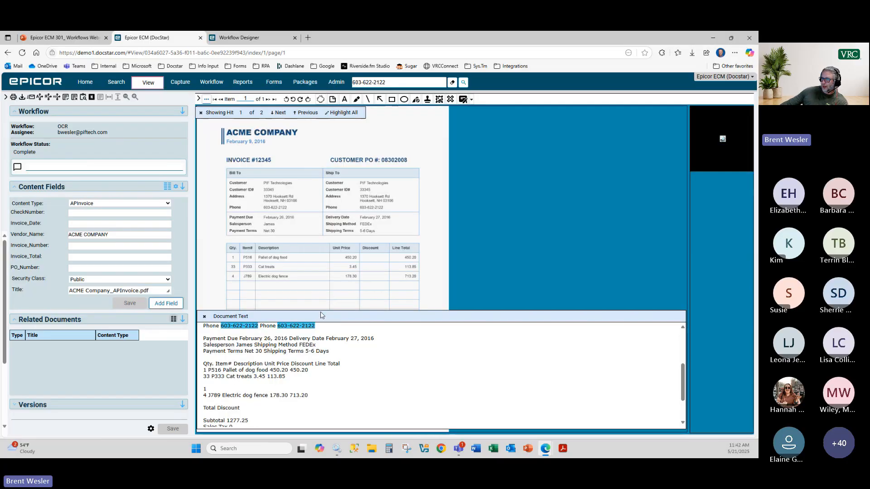
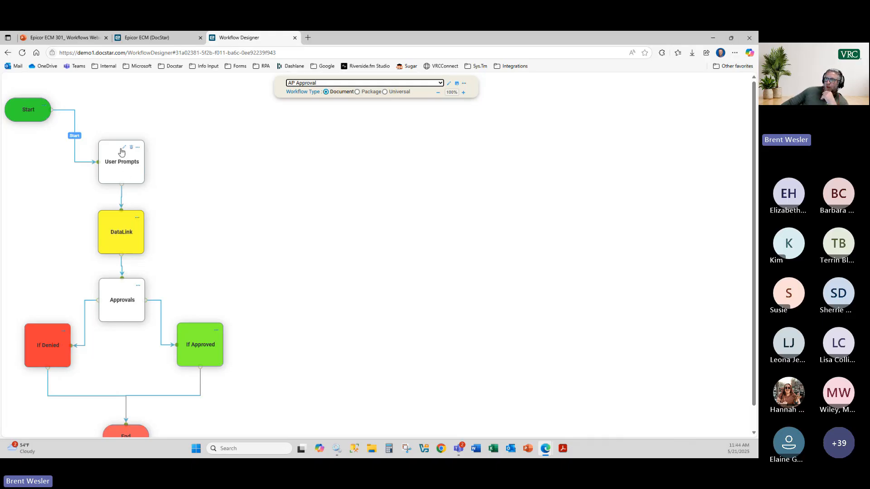
click(124, 147)
double_click(406, 252)
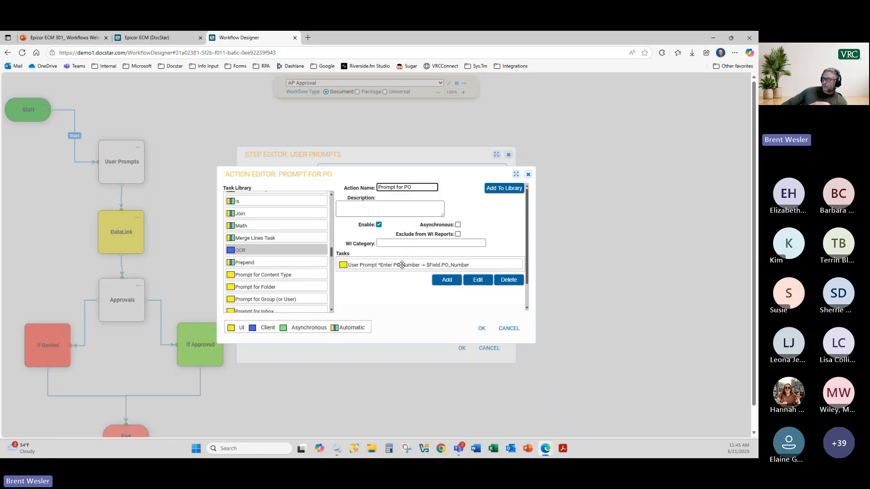
mouse_move(402, 264)
click(371, 265)
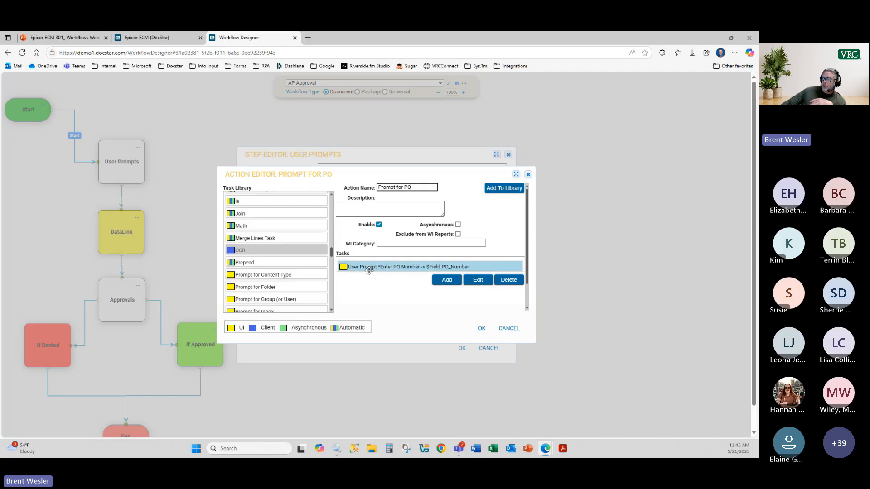
double_click(370, 266)
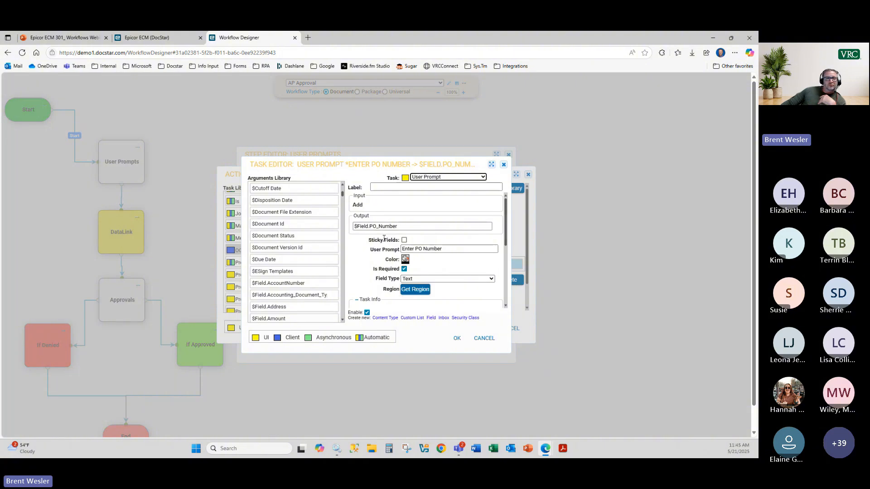
click(485, 339)
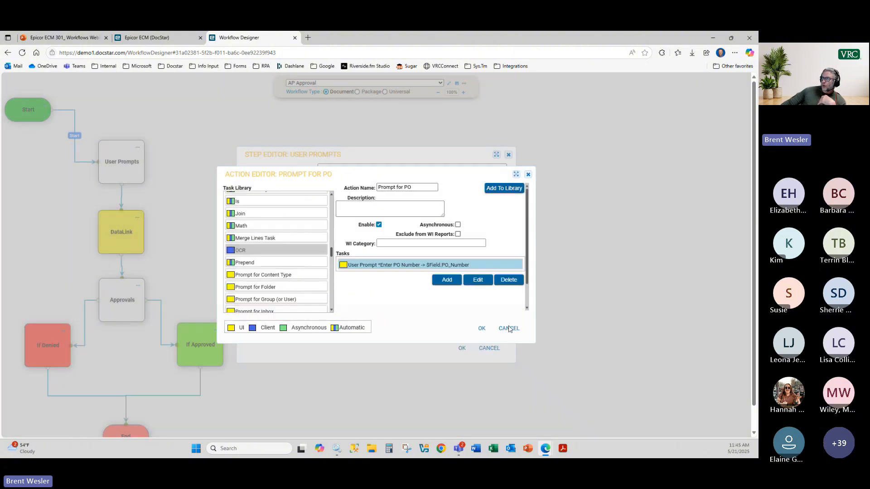
click(507, 329)
click(487, 349)
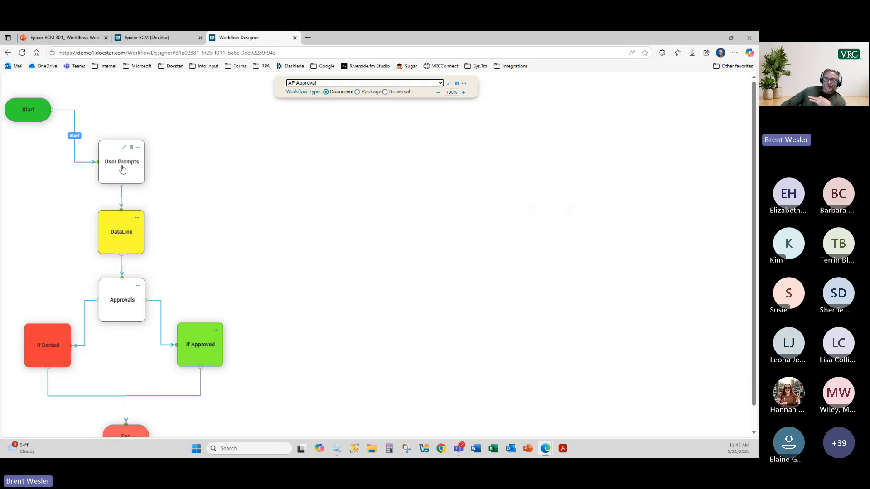
drag(125, 220, 126, 219)
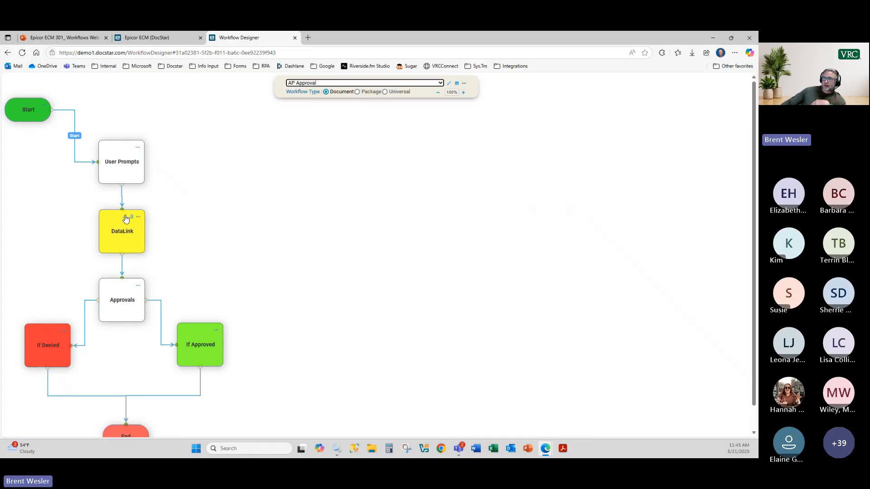
double_click(126, 220)
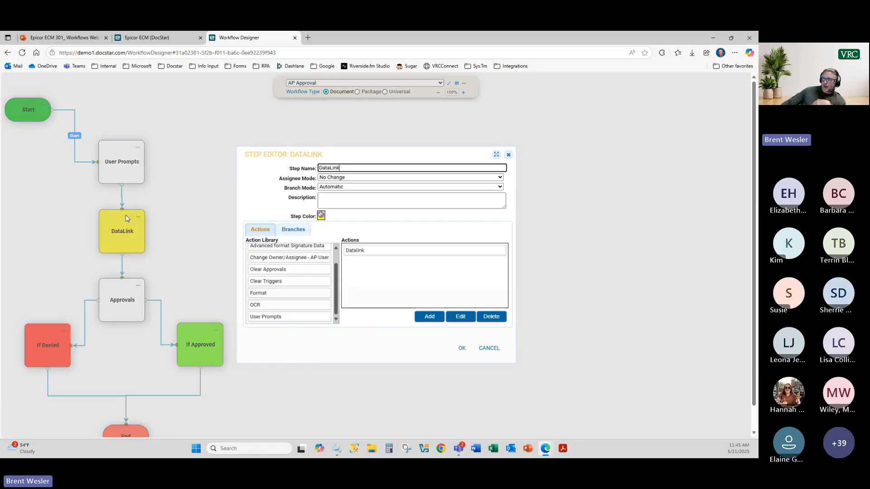
double_click(372, 250)
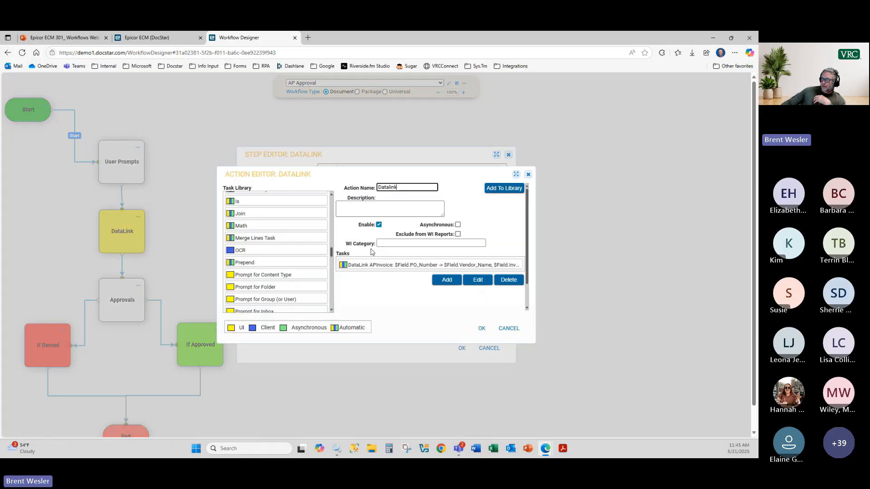
double_click(395, 266)
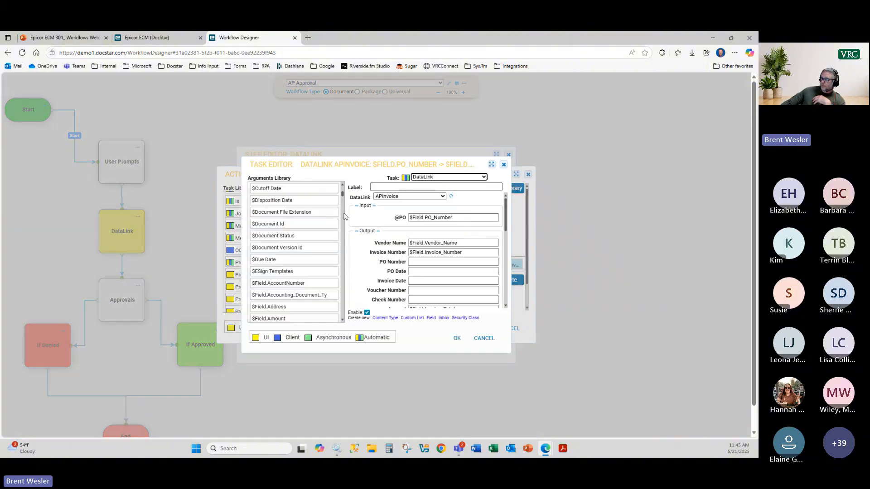
click(455, 218)
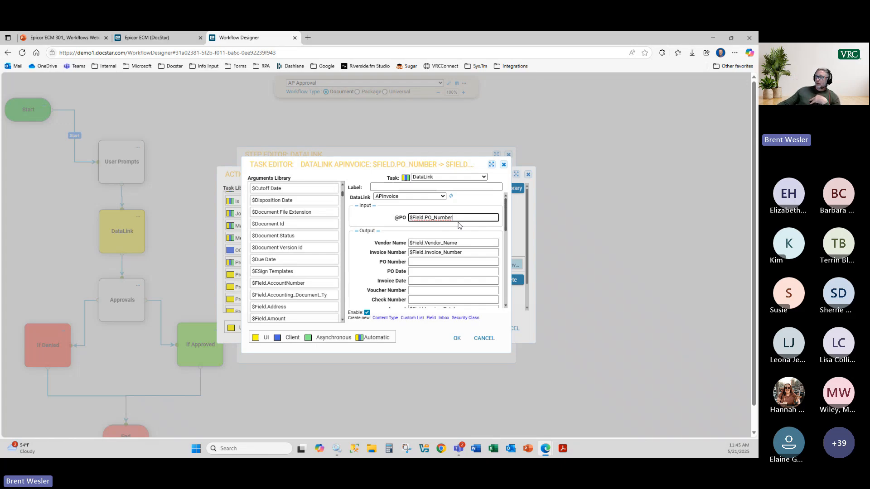
drag(455, 216, 408, 218)
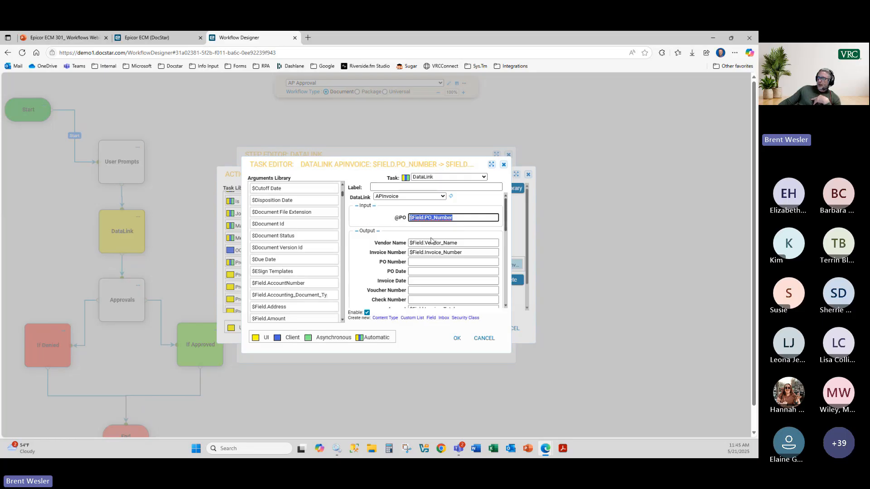
scroll(443, 231, down, 2)
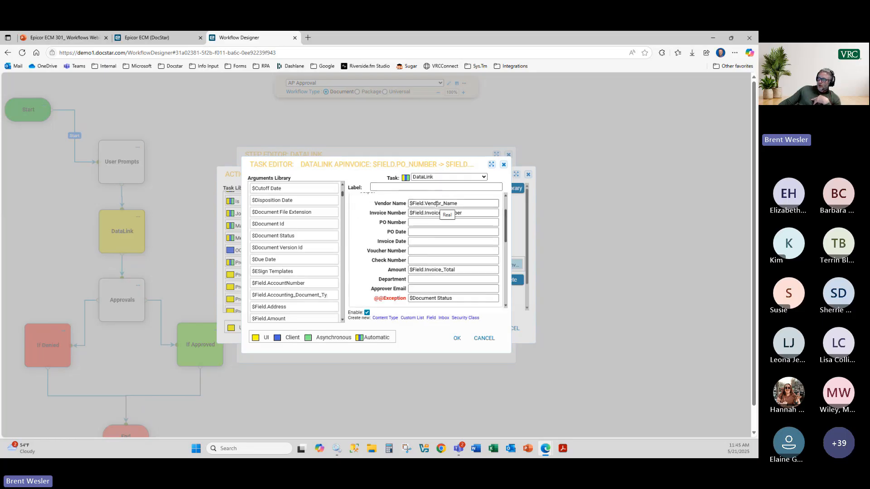
scroll(444, 264, down, 1)
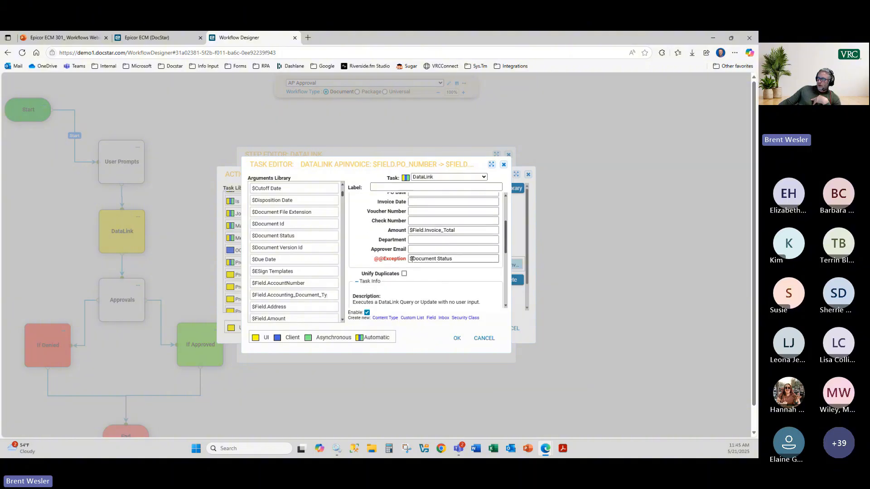
scroll(399, 252, up, 2)
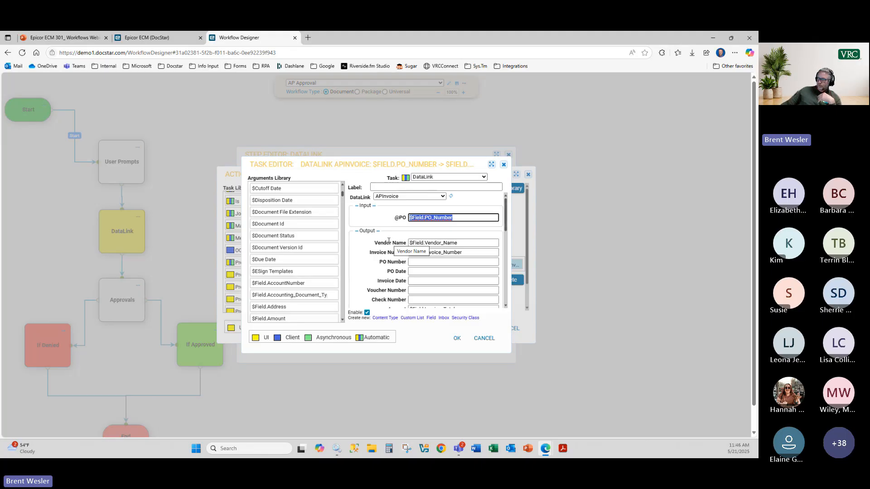
click(458, 338)
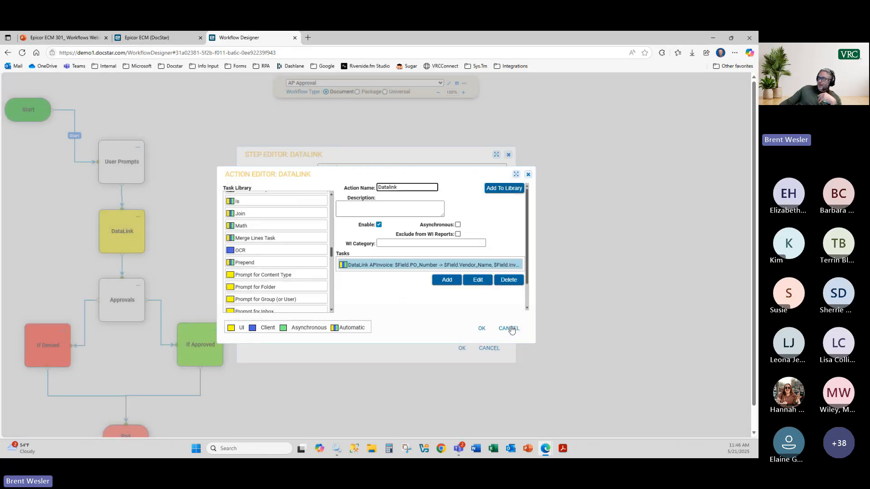
click(510, 329)
click(491, 350)
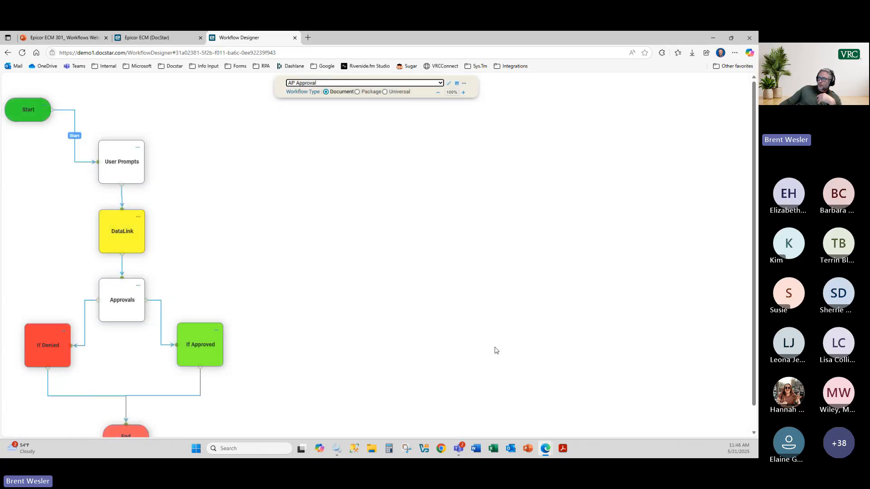
Step: Open the Request Approval task inside the Approvals step's Request Approval action
click(123, 288)
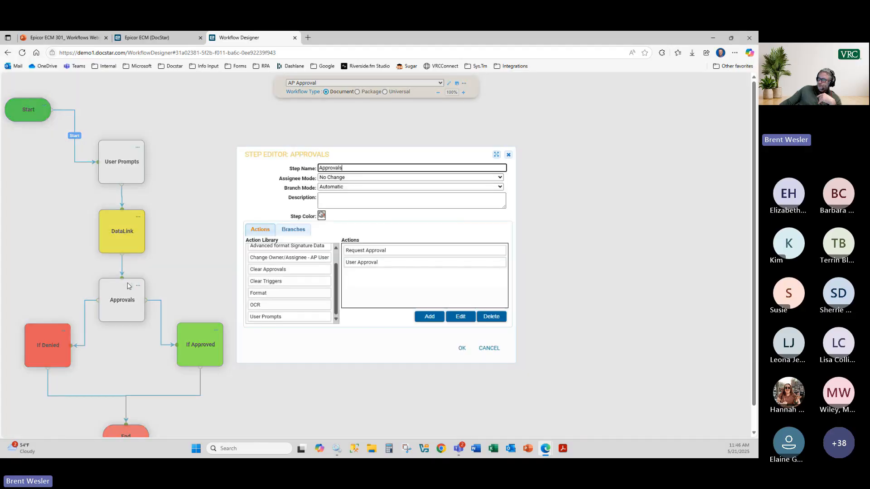
double_click(379, 251)
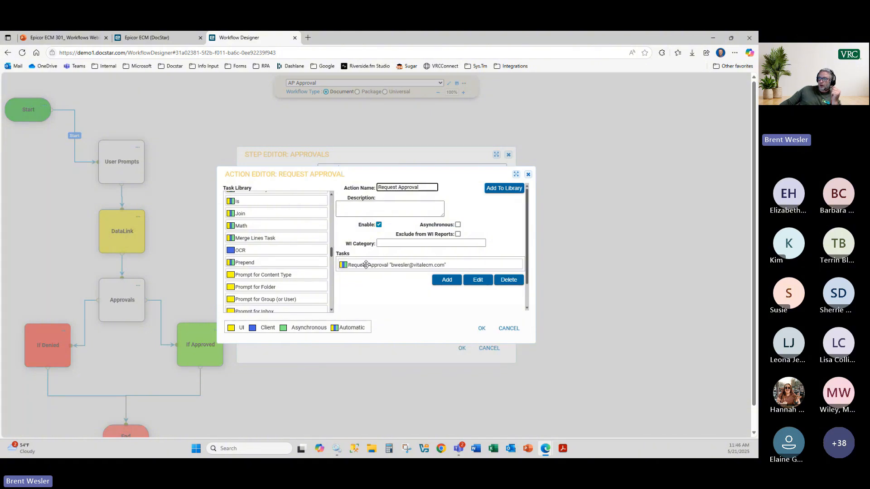
click(330, 267)
drag(330, 267, 330, 278)
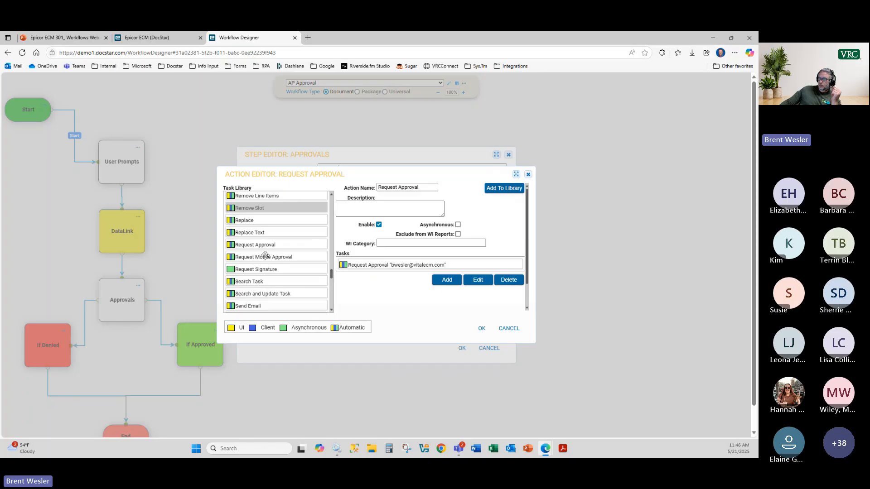
double_click(382, 266)
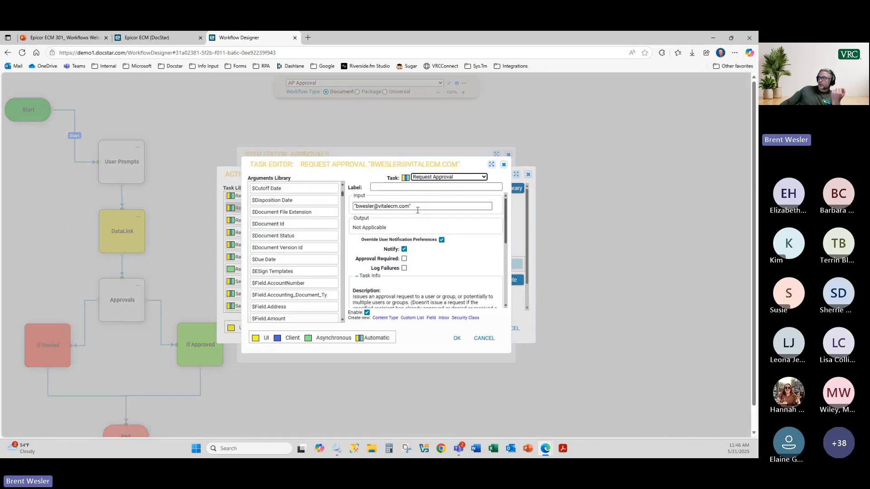
Step: Try AP_Users, $Assignee and $owner as the approval recipient, then clear the Input
drag(418, 207, 355, 220)
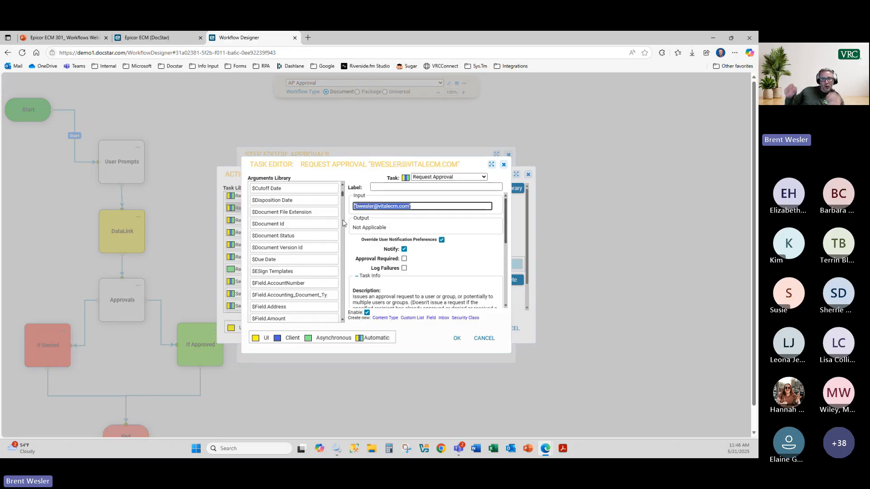
text("A)
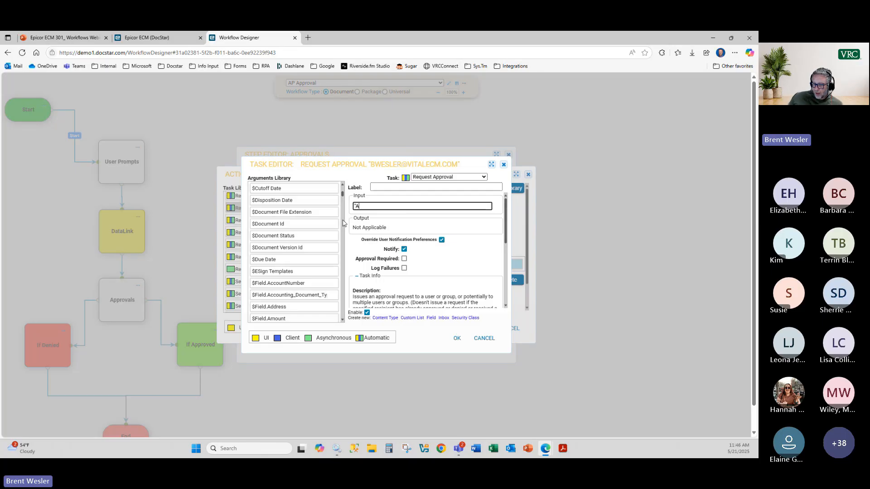
text(P_U)
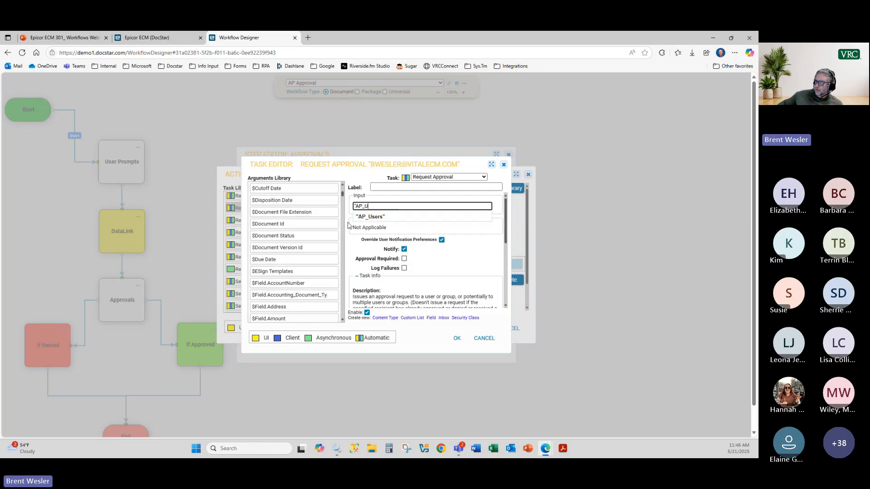
click(369, 217)
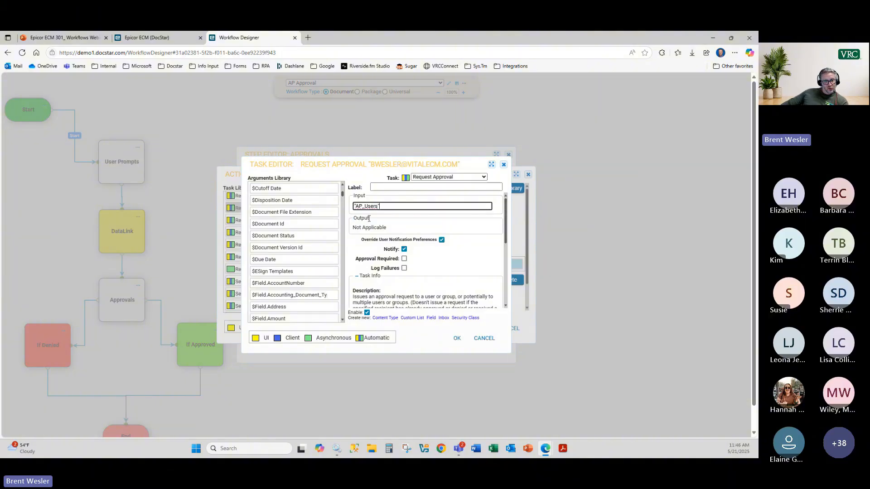
key(ctrl+a)
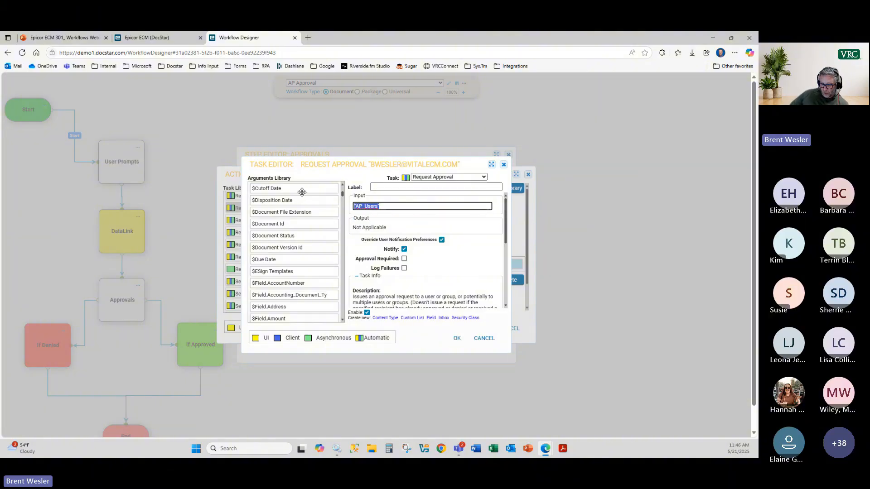
text($assign)
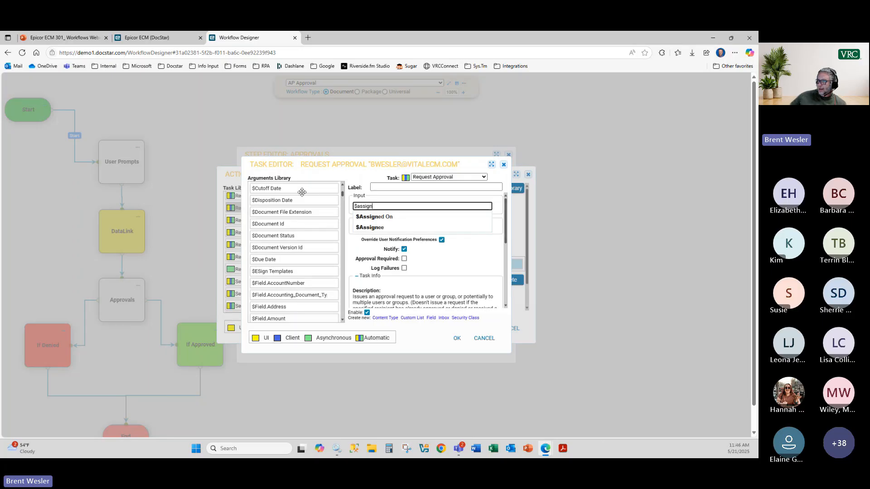
click(391, 227)
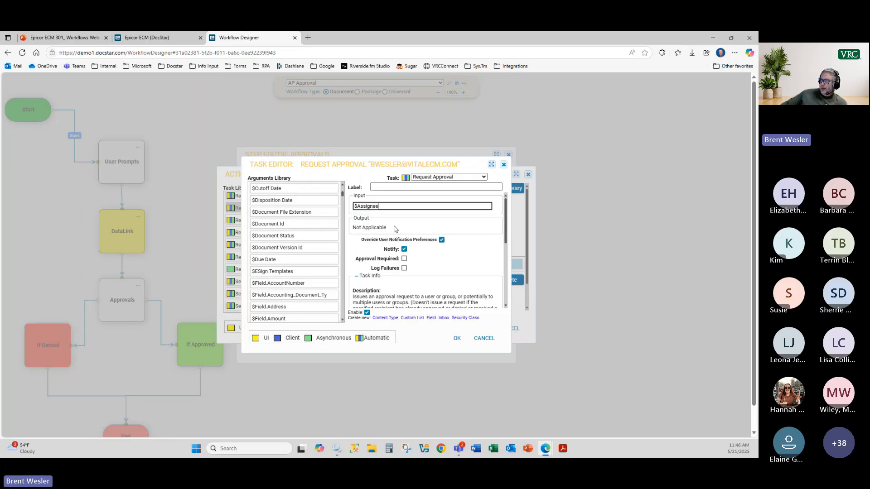
drag(385, 207, 343, 208)
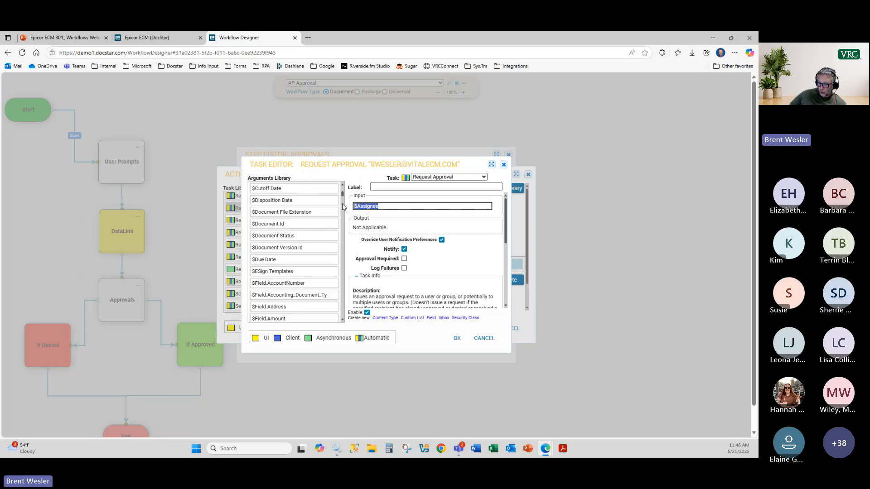
text($owner)
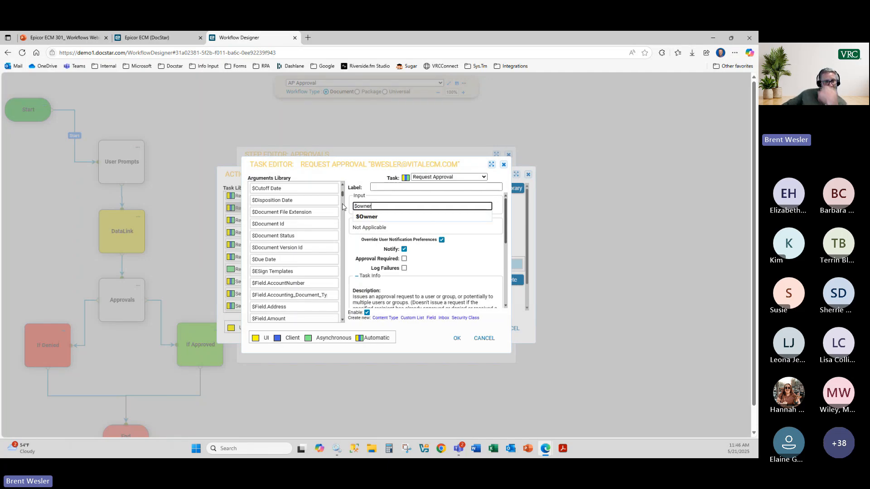
drag(374, 207, 326, 200)
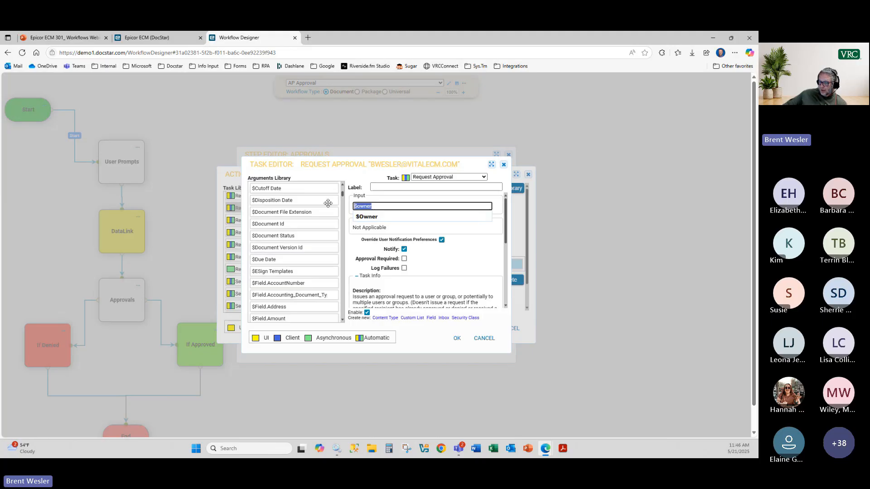
key(BackSpace)
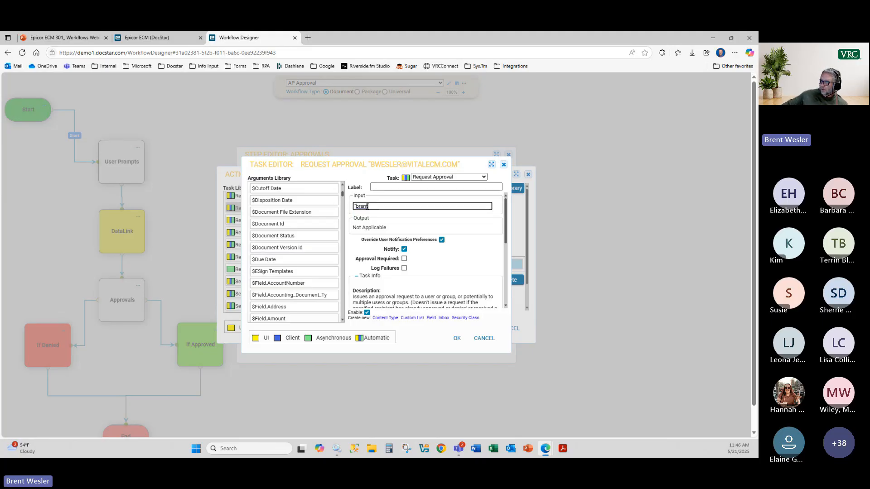
Step: Set the recipient to the approver's company e-mail address from the autocomplete suggestions
drag(372, 207, 356, 206)
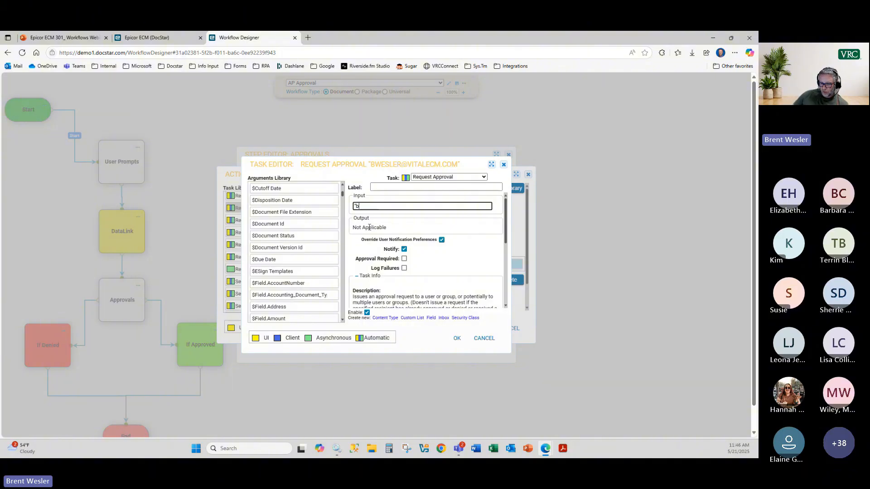
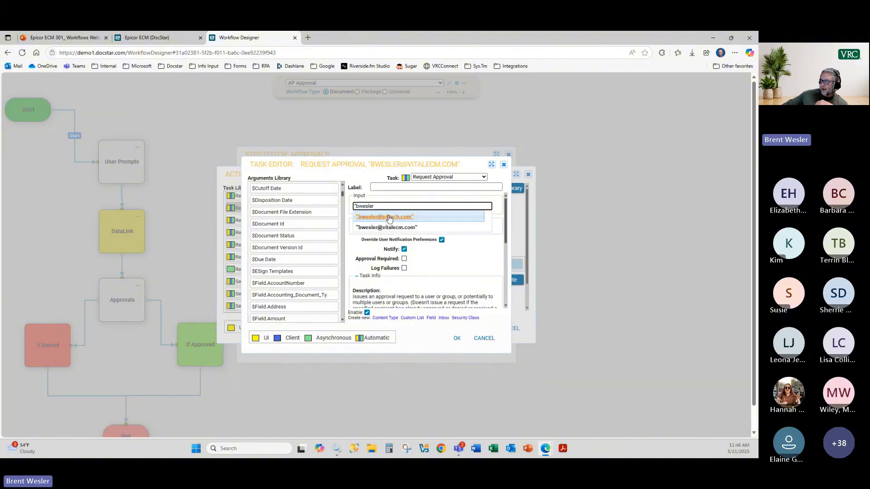
click(393, 217)
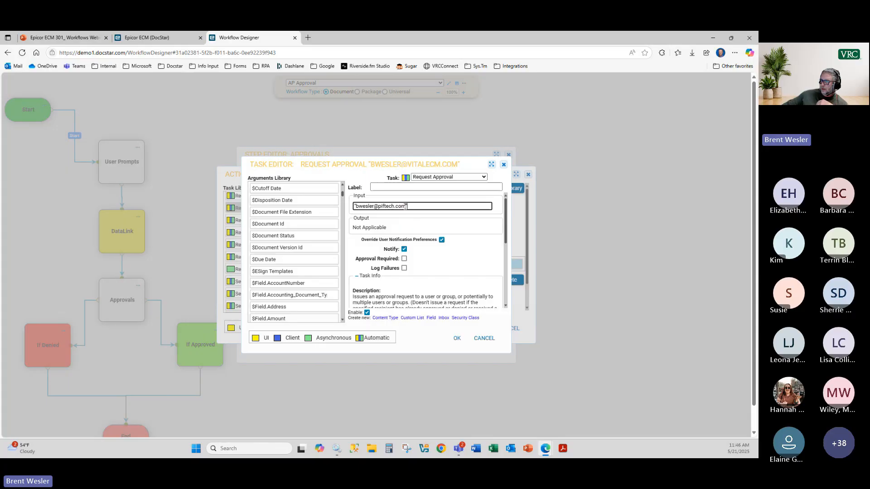
drag(406, 207, 375, 206)
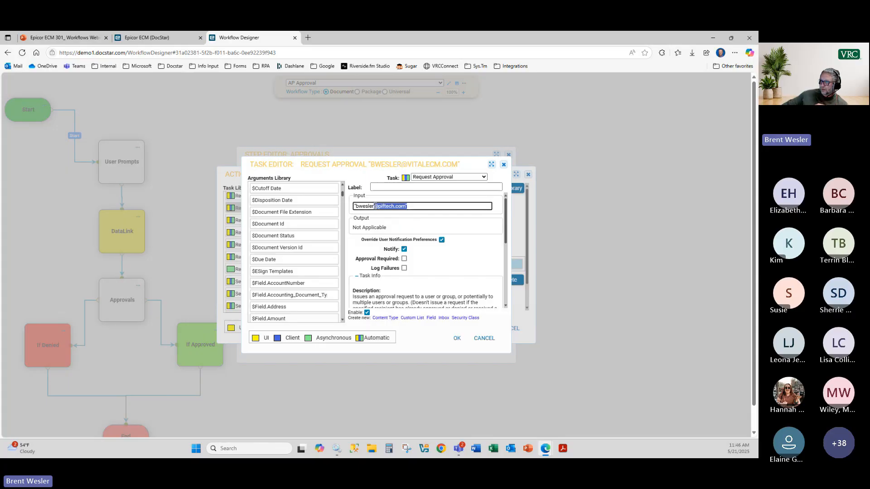
text(@vi)
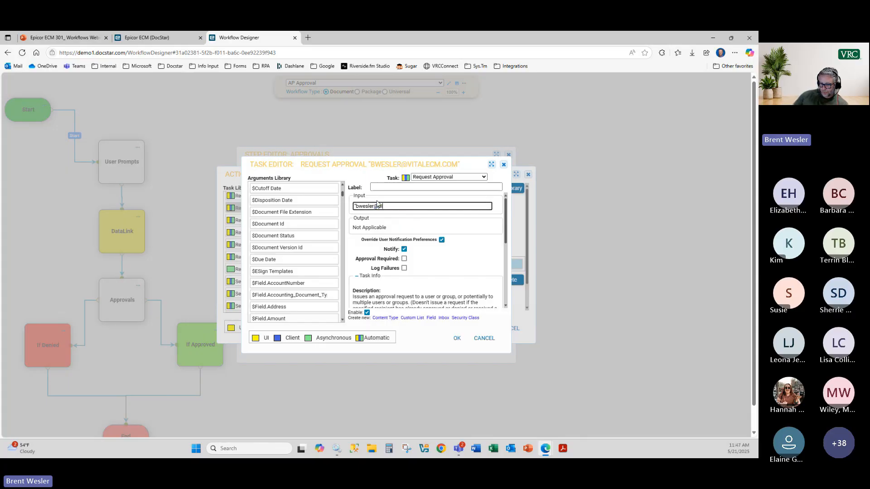
key(BackSpace)
key(BackSpace)
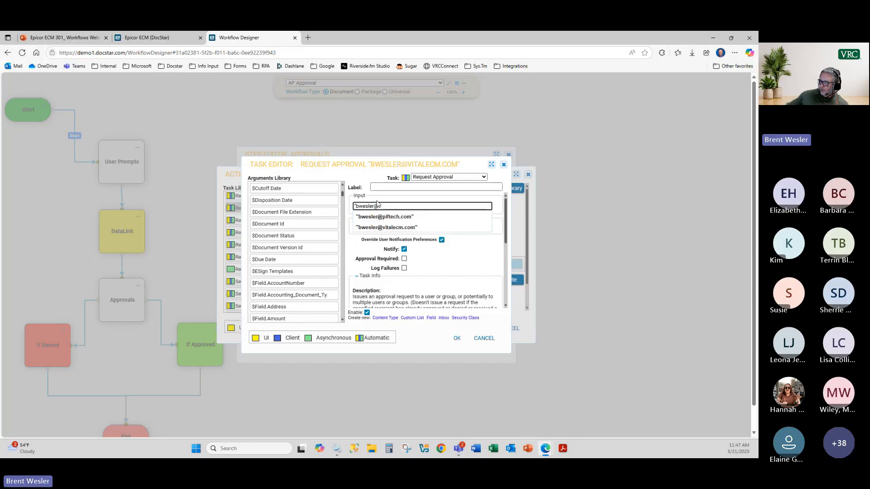
click(387, 227)
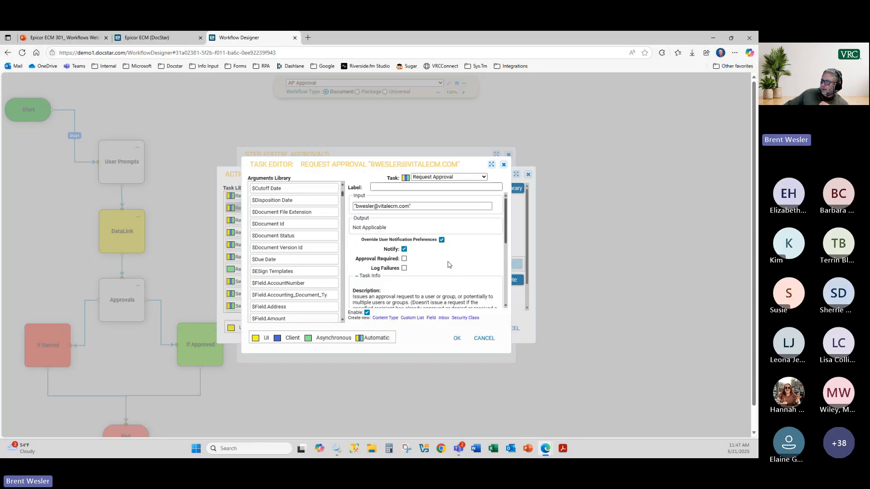
drag(365, 239, 425, 240)
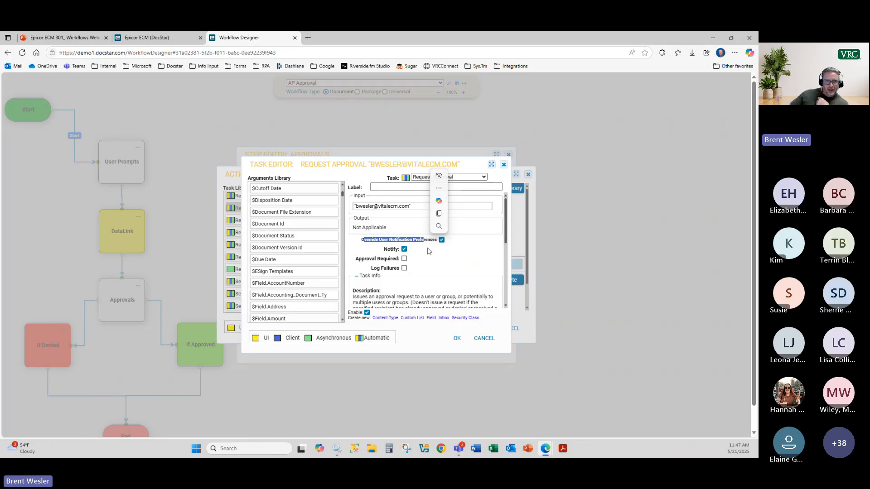
click(443, 263)
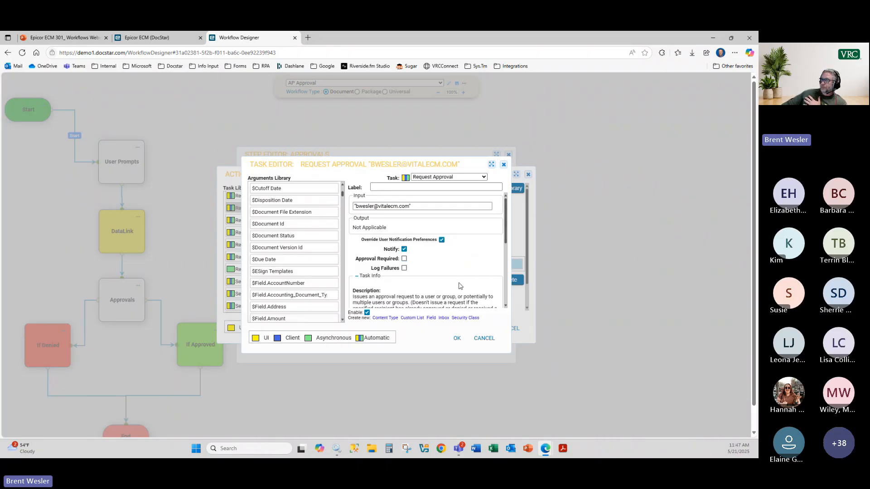
Step: Save the Request Approval task and its action to the Approvals step
scroll(460, 286, down, 2)
scroll(448, 254, up, 2)
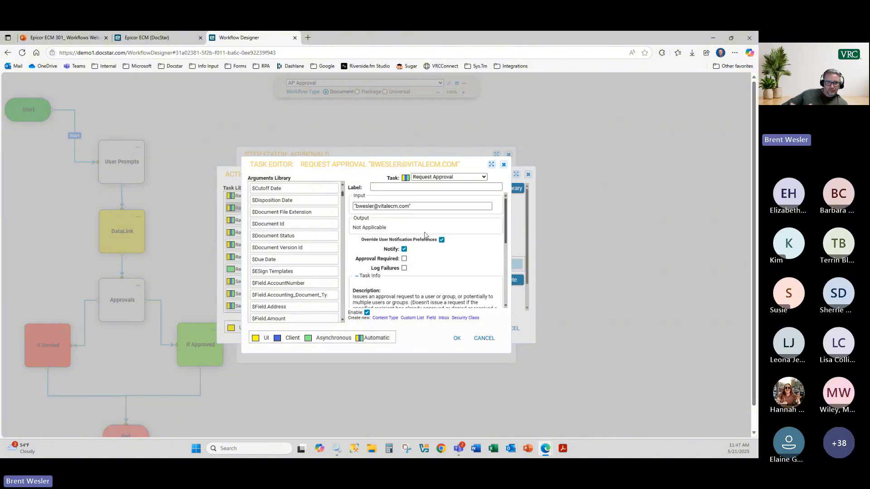
click(457, 338)
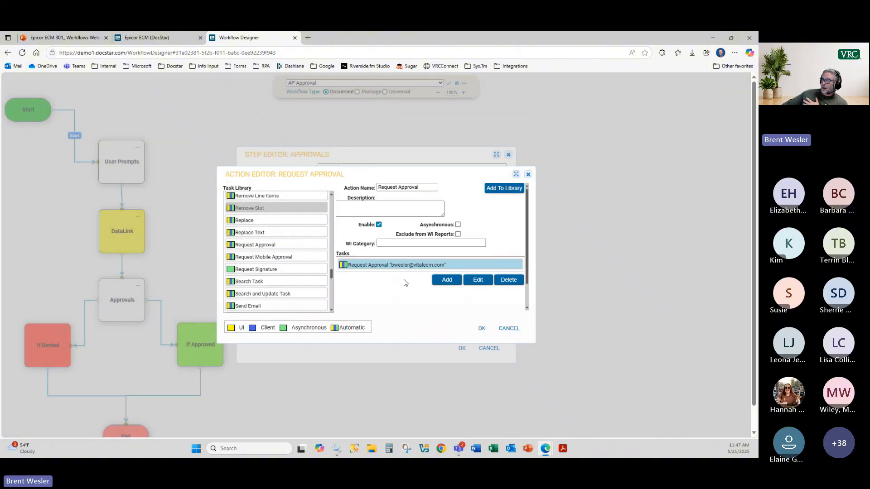
click(509, 328)
Step: Review the 'Is this invoice approved?' task in User Approval and close without changes
double_click(371, 262)
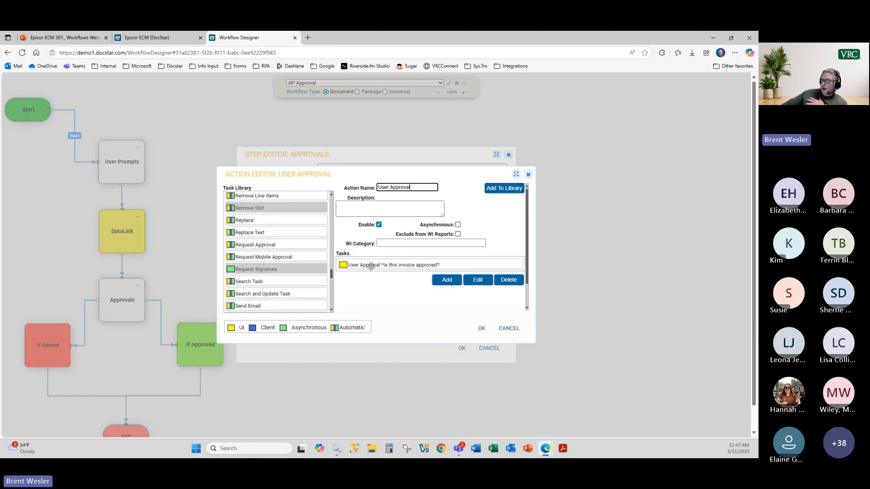
click(357, 266)
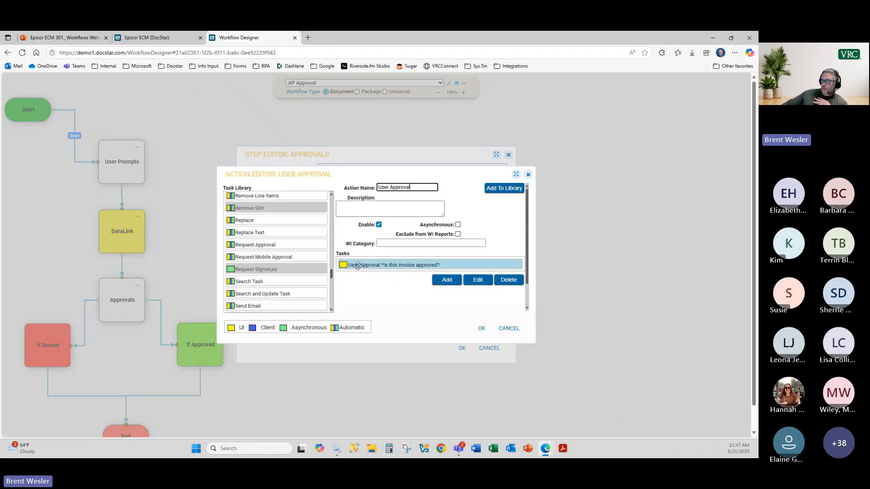
double_click(357, 266)
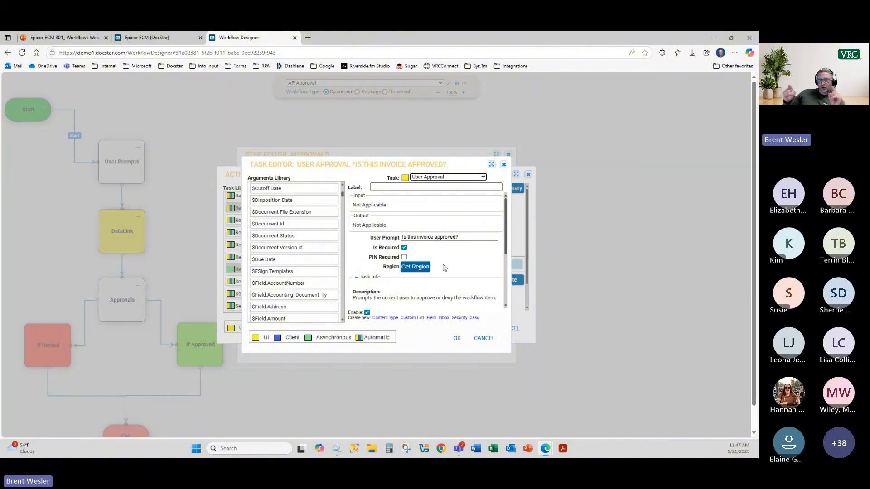
click(486, 340)
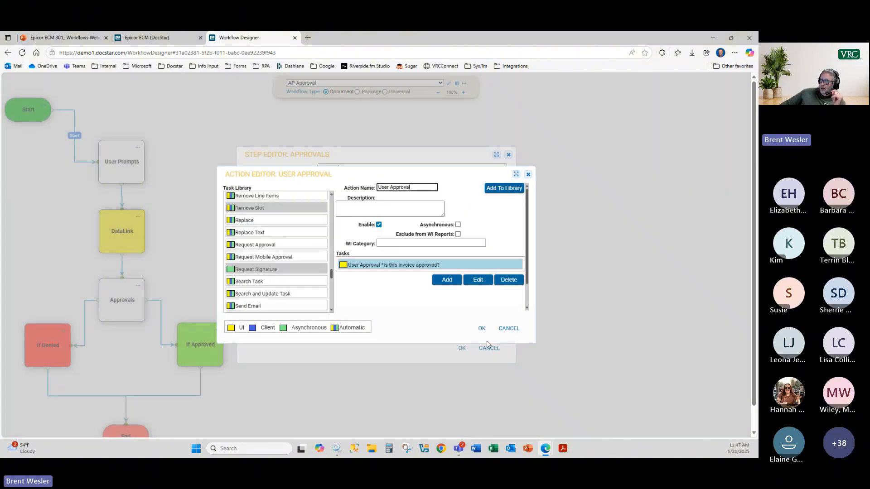
click(510, 329)
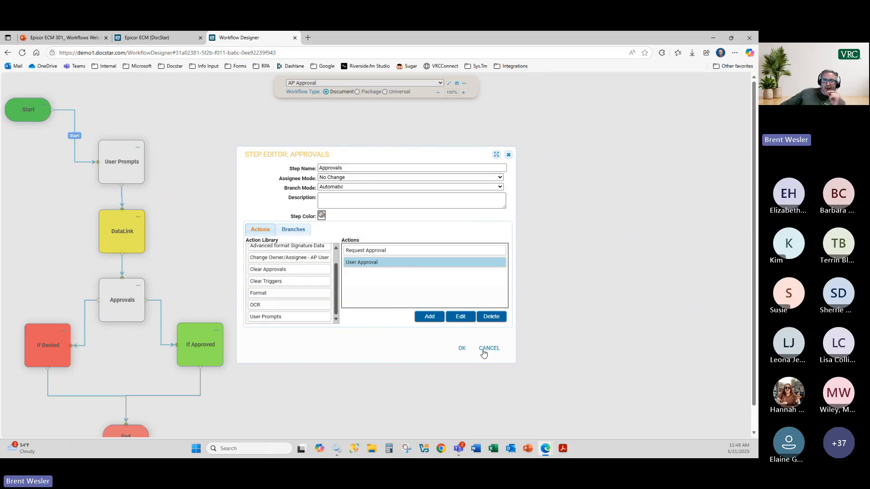
Step: Reopen the User Approval action and add a Send Email task to it
double_click(371, 263)
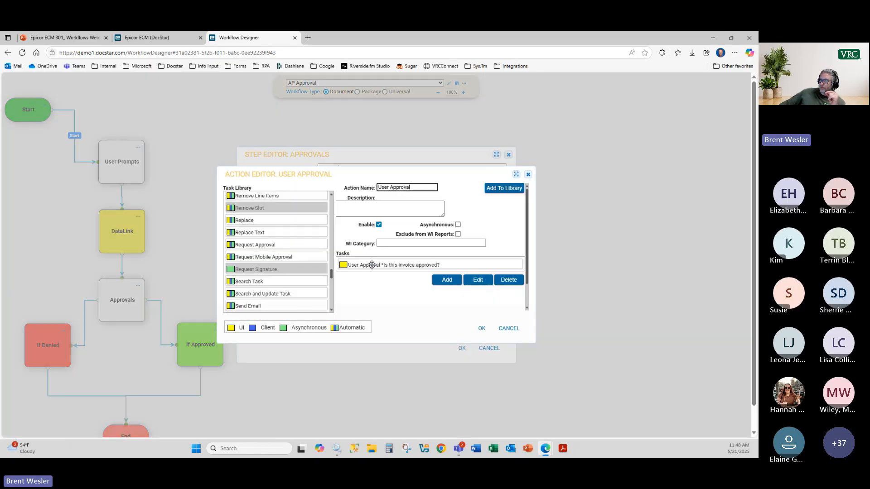
drag(333, 279, 334, 285)
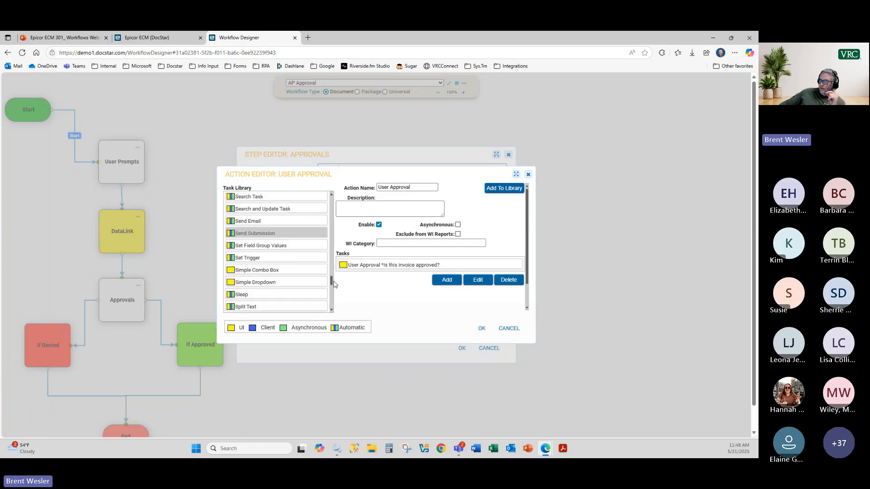
drag(258, 221, 365, 278)
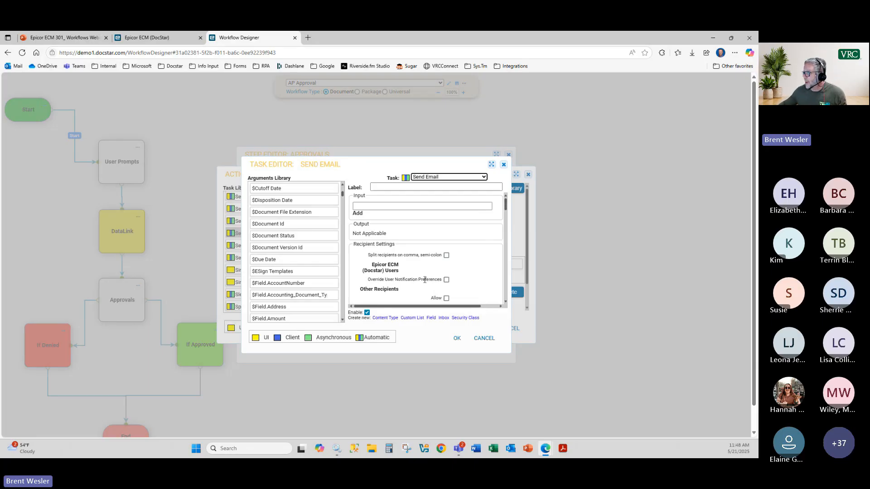
Step: Scroll to the Send Email Attachment Settings, then cancel the task and User Approval action
scroll(419, 255, down, 3)
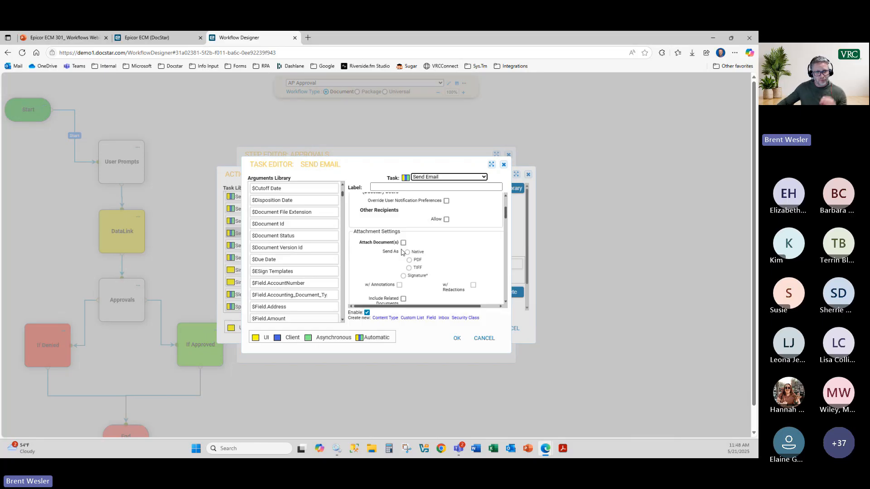
click(490, 340)
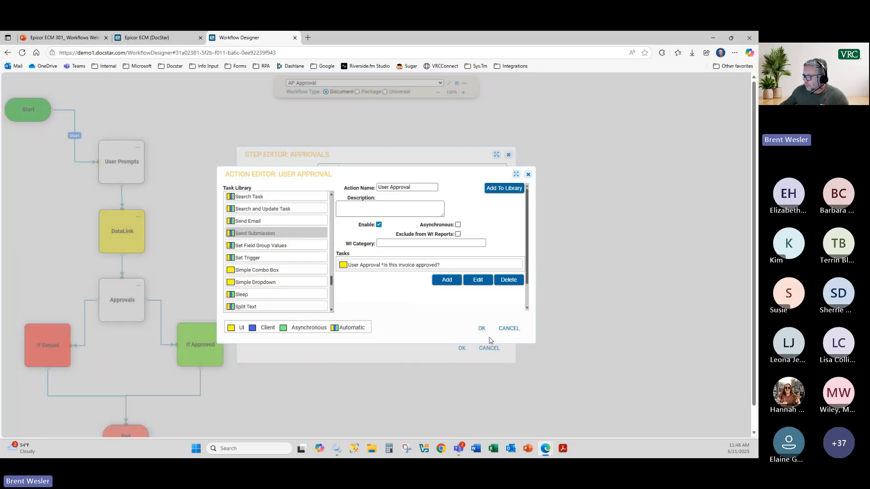
click(510, 328)
Step: Close the Approvals step editor and import ACME Company_APInvoice.pdf on the DocStar Capture page
click(482, 350)
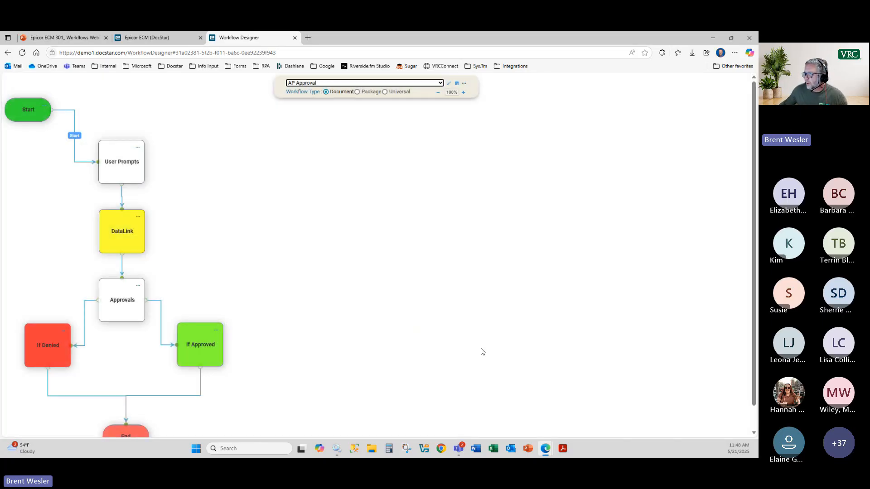
click(139, 40)
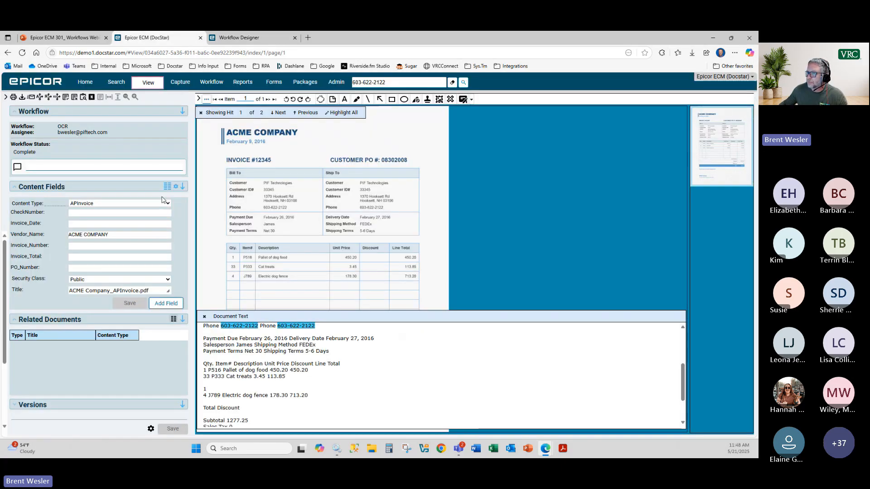
click(179, 82)
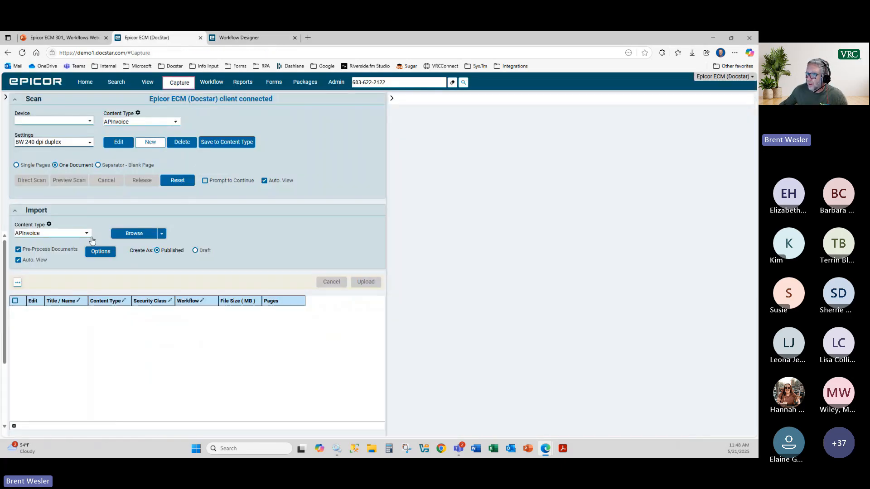
click(135, 234)
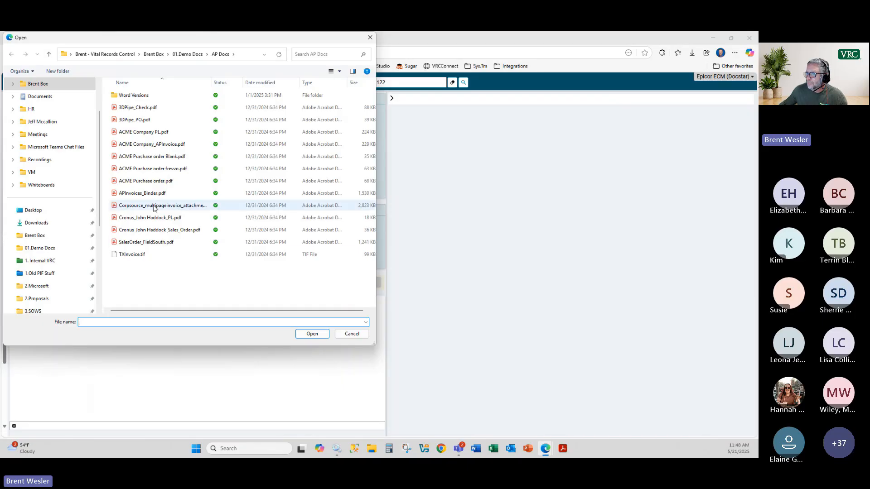
double_click(155, 145)
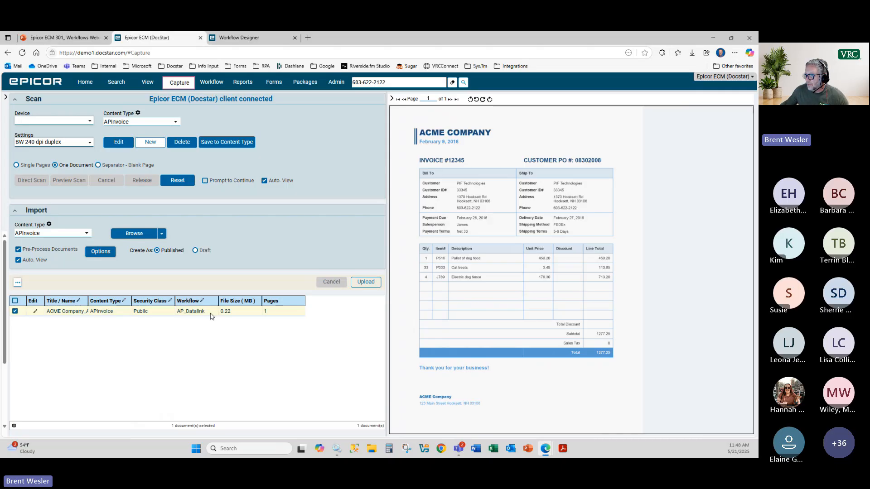
Step: Assign the AP Approval workflow to the invoice and upload it
click(211, 315)
click(211, 312)
click(197, 135)
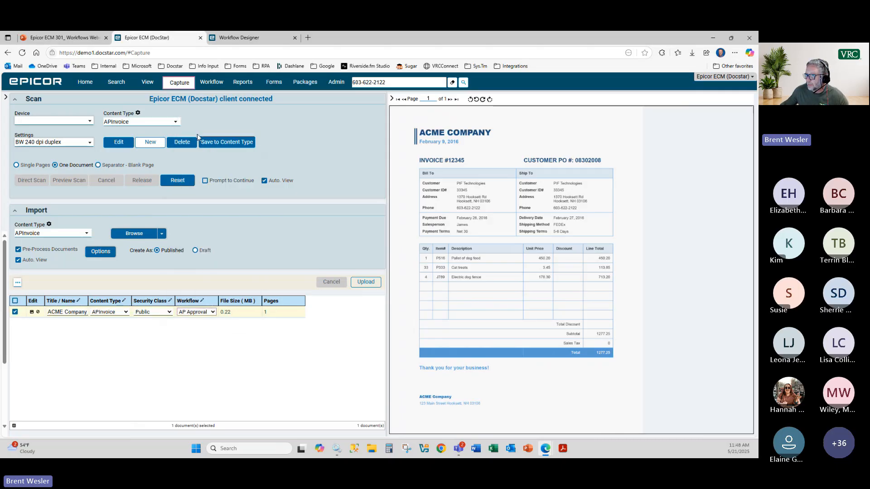
click(365, 282)
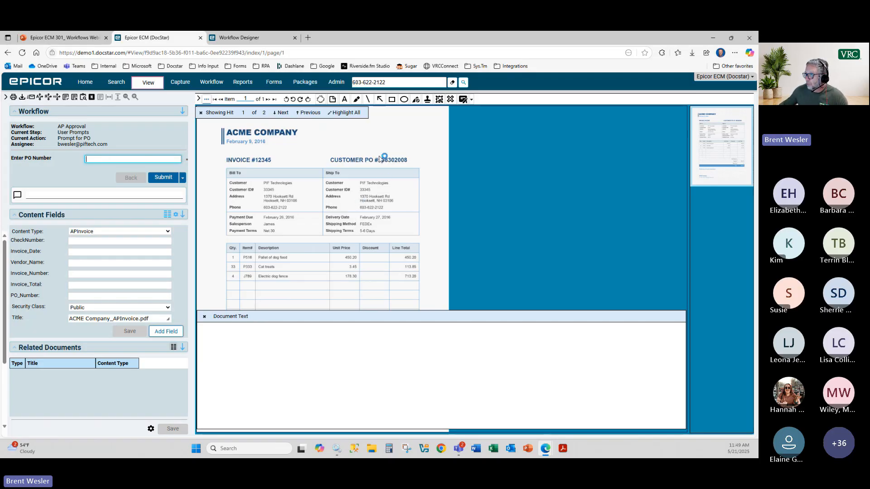
Step: Enter PO number 08302008 from the invoice, submit it, and go to the Home page
drag(380, 156, 410, 164)
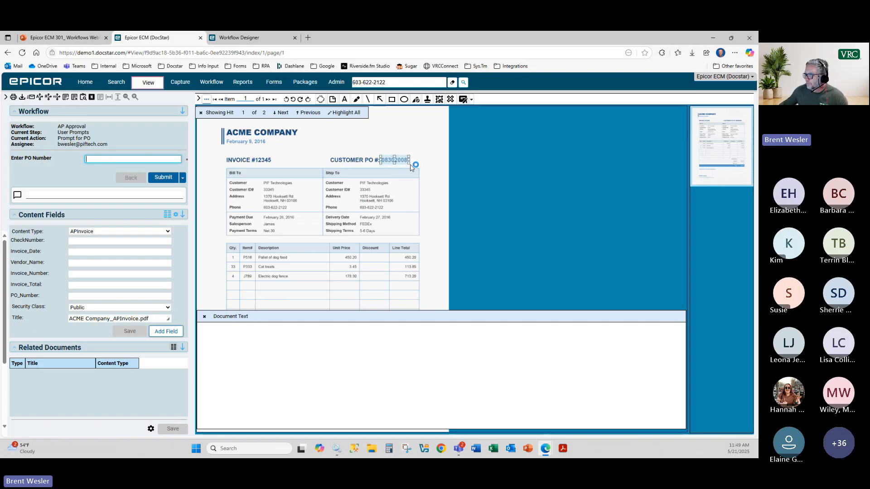
click(89, 159)
key(BackSpace)
key(BackSpace)
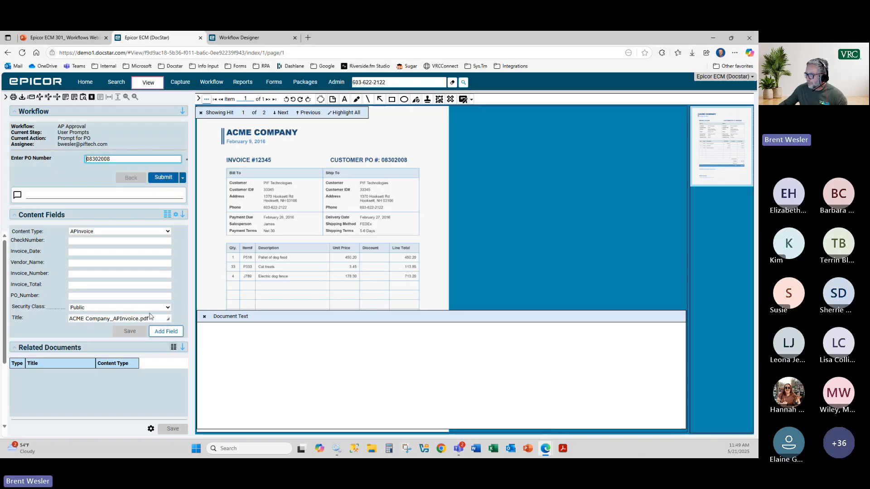
click(205, 317)
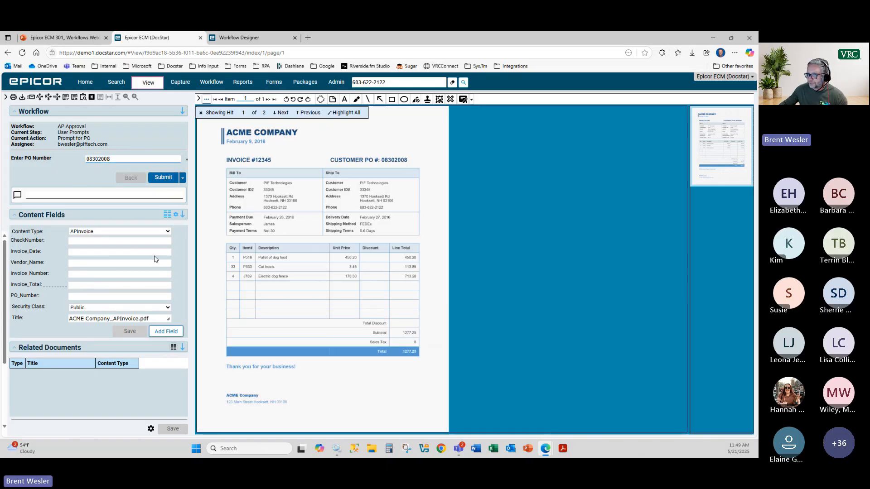
click(158, 179)
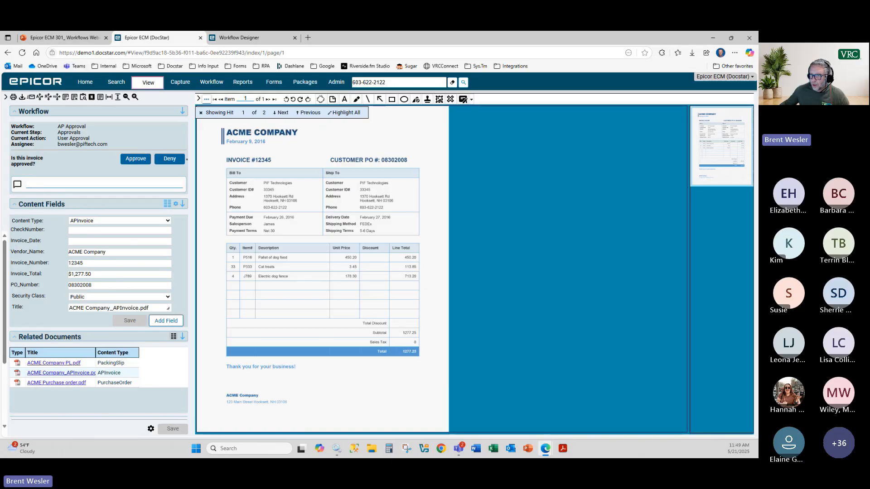
click(86, 82)
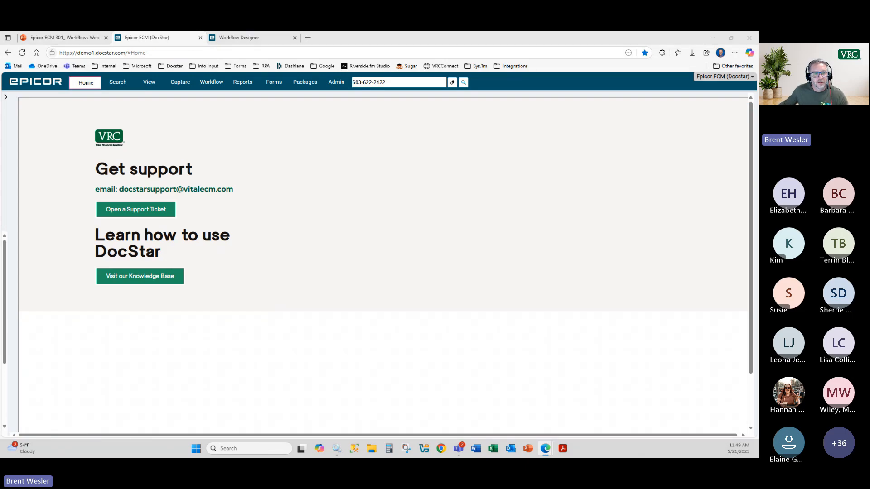
Step: Drag the Outlook 'Approval Request' e-mail window up over the browser
drag(433, 457, 416, 110)
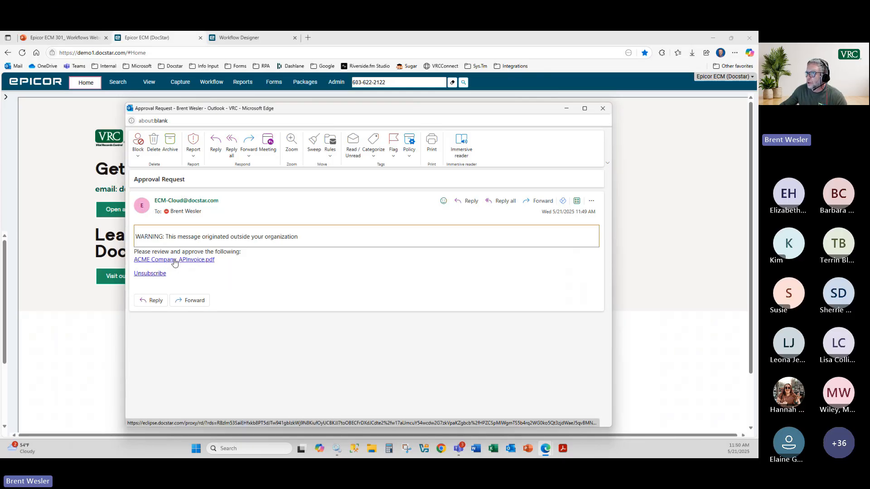
Step: Open the ACME invoice from the e-mail's link and maximize its window
click(175, 261)
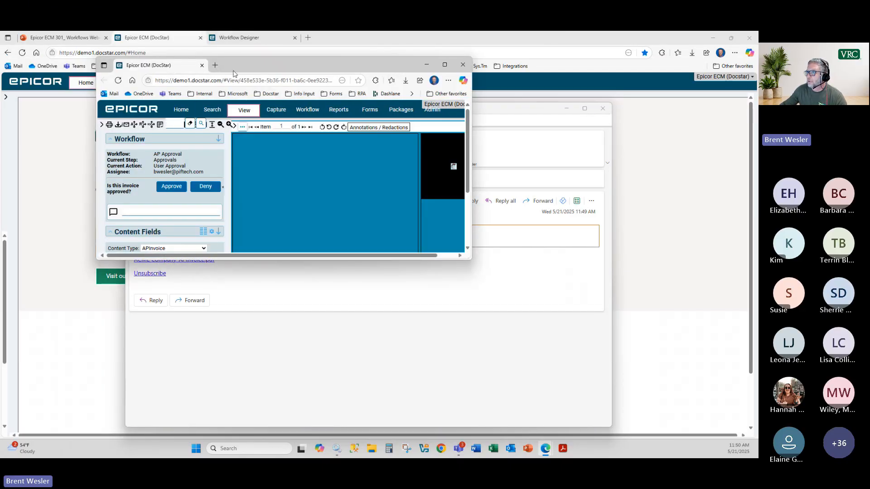
double_click(234, 73)
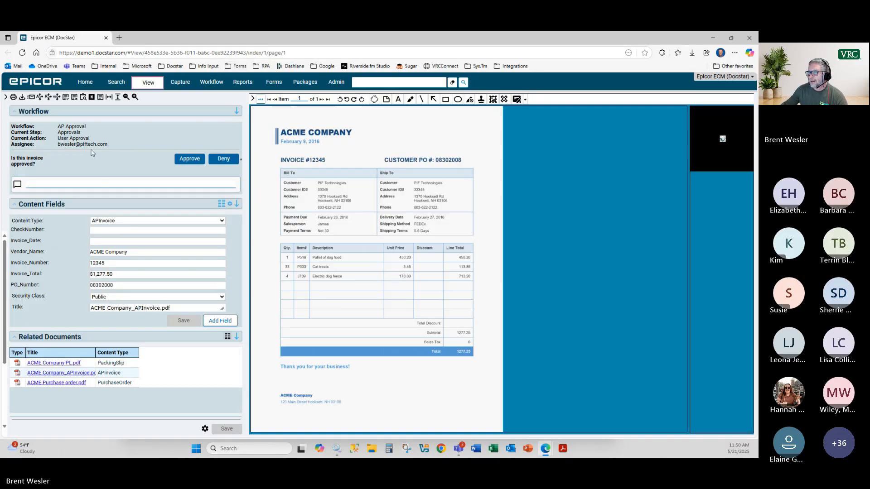
drag(58, 145, 103, 146)
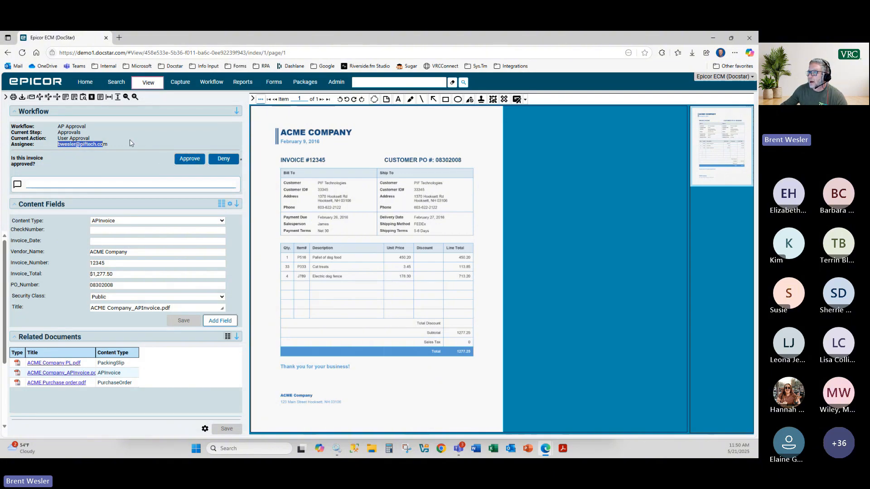
Step: Filter workflow work items to AP Approval and open the ACME Company work item
click(208, 84)
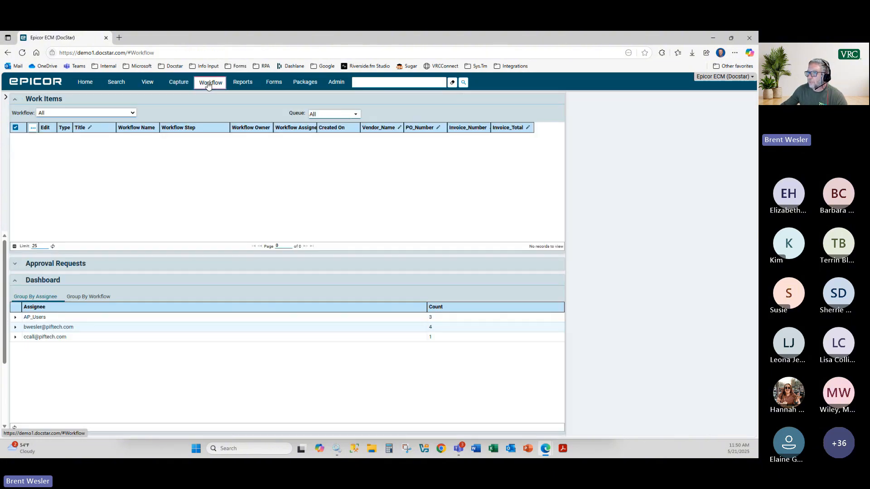
click(109, 112)
click(68, 142)
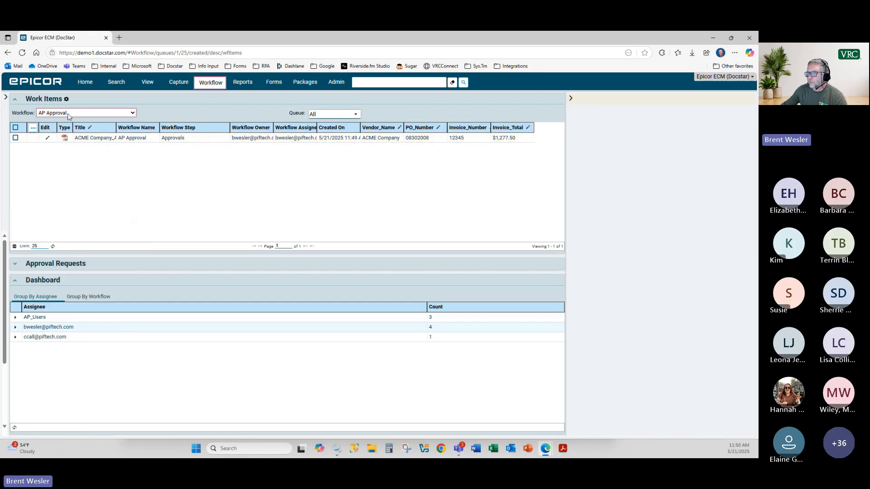
click(92, 136)
double_click(93, 137)
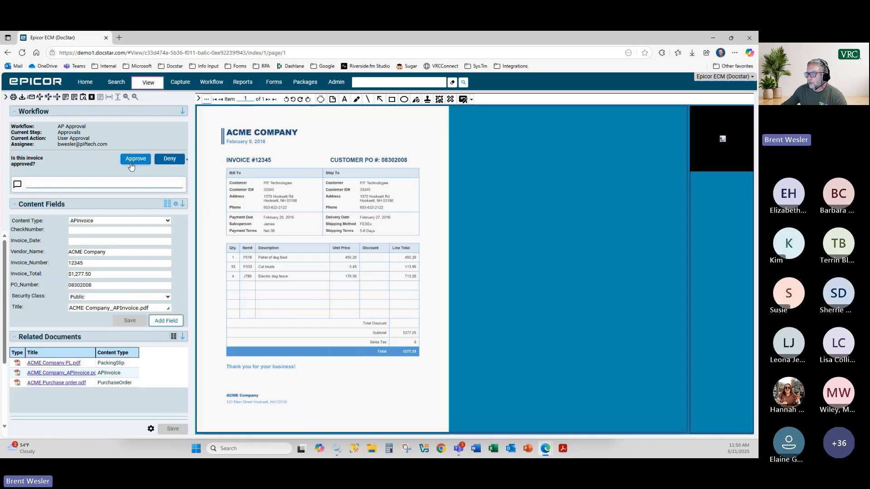
Step: Check the still-empty Accounting > Approved folder, then reopen the ACME work item
click(5, 97)
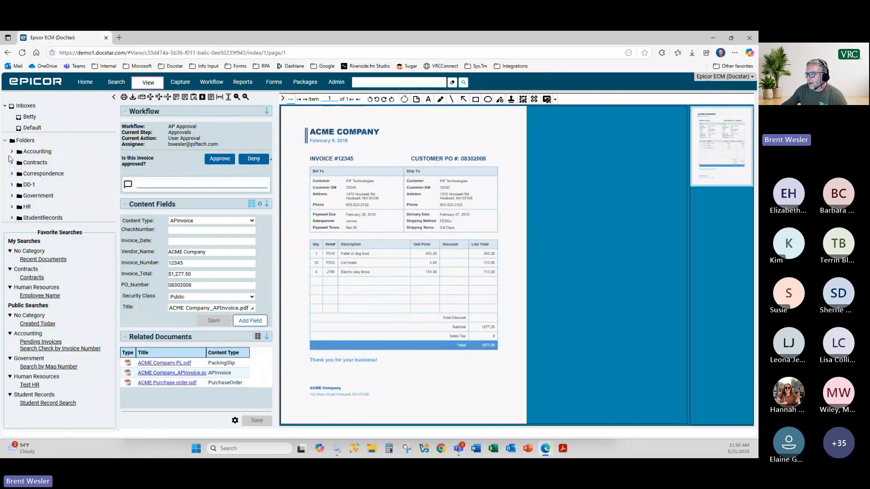
click(12, 152)
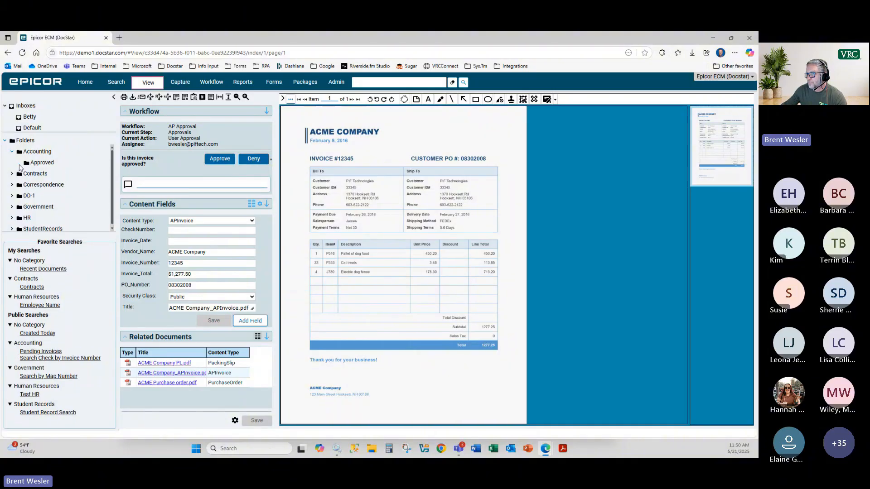
click(42, 163)
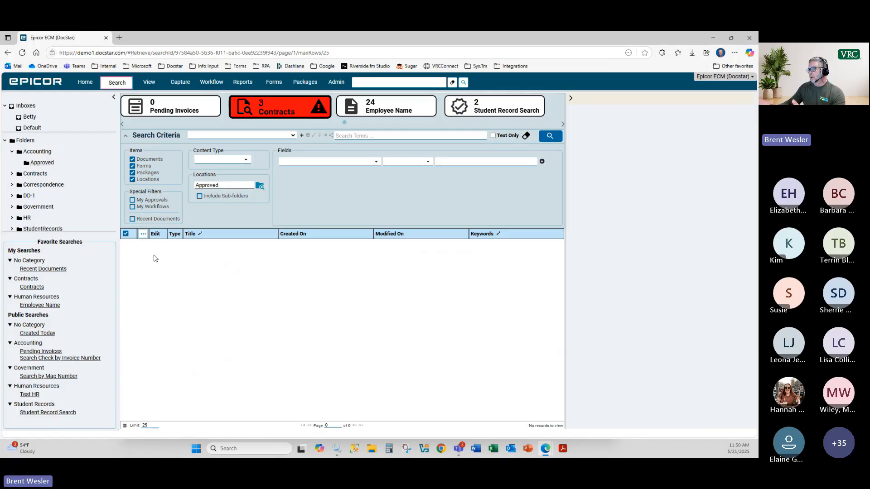
click(211, 82)
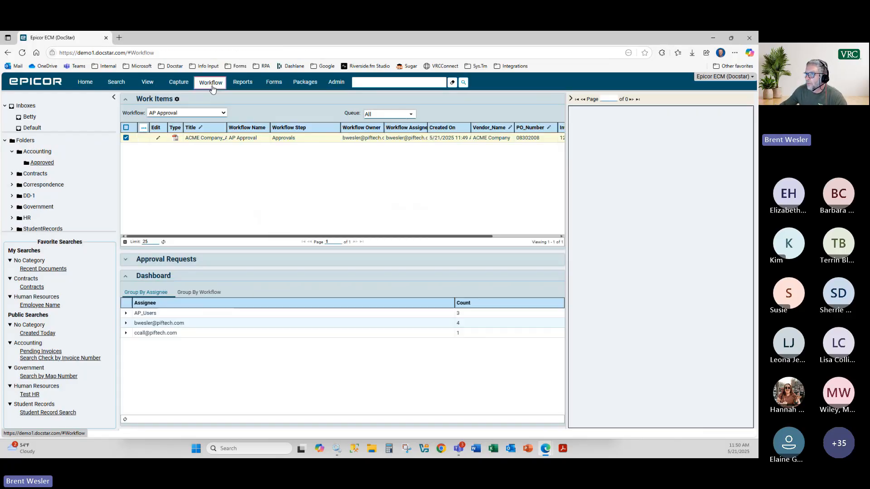
double_click(189, 138)
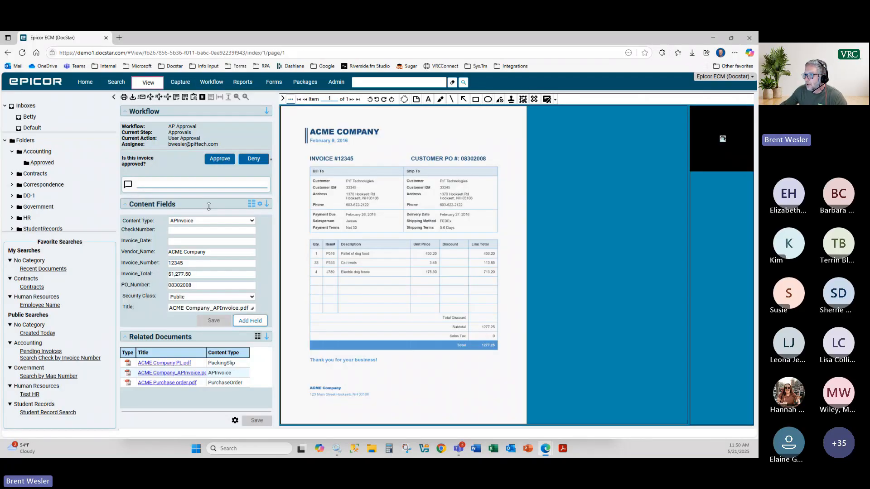
Step: Approve the ACME invoice, see it in the Approved folder, and return to Workflow Designer
click(213, 160)
click(404, 312)
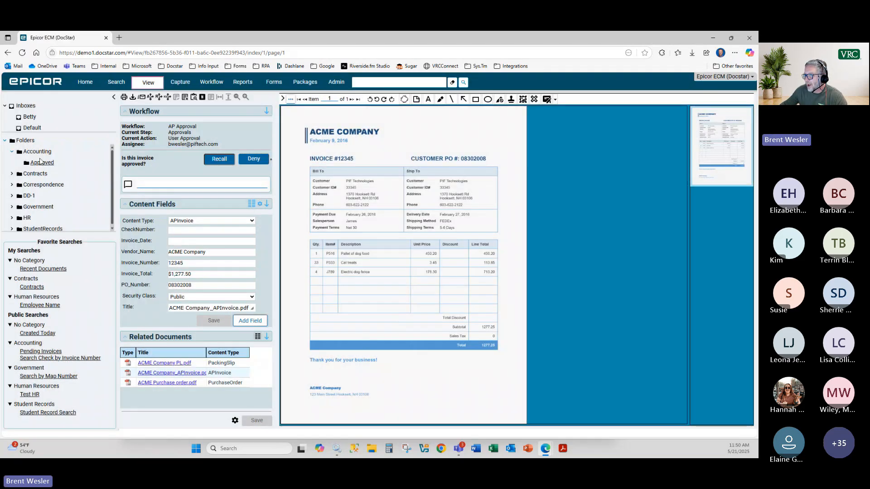
click(40, 163)
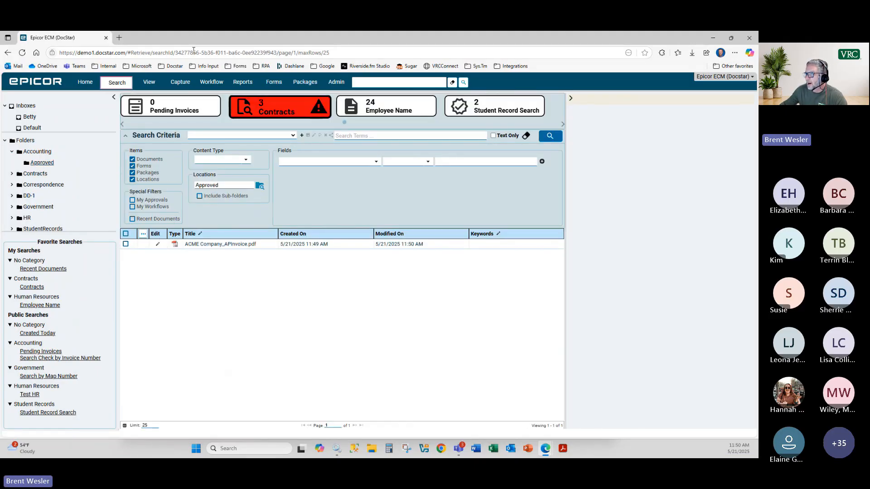
double_click(222, 44)
click(252, 39)
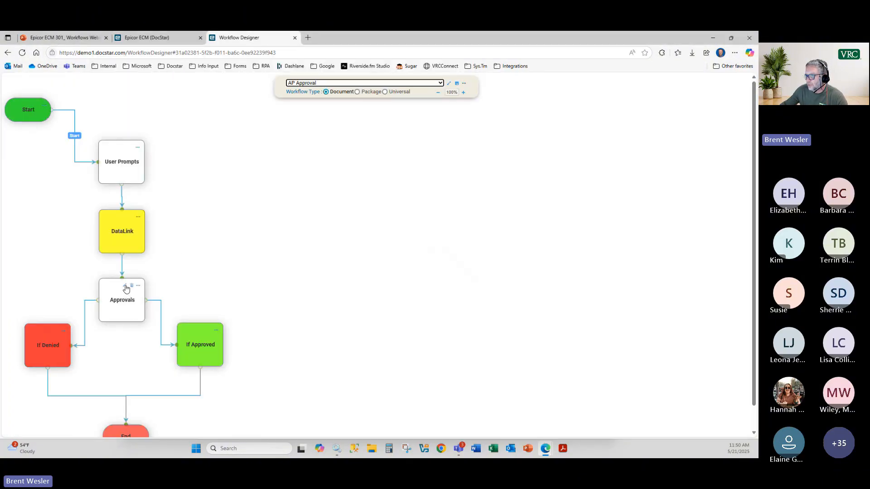
click(126, 287)
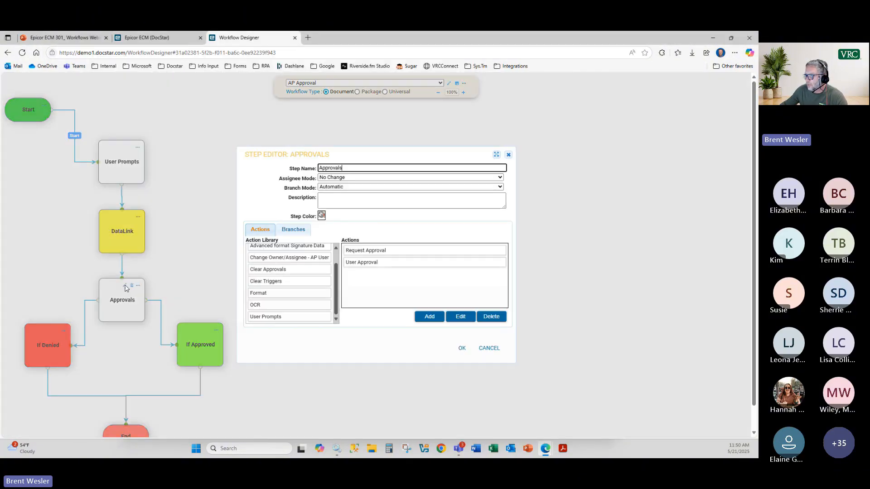
click(297, 230)
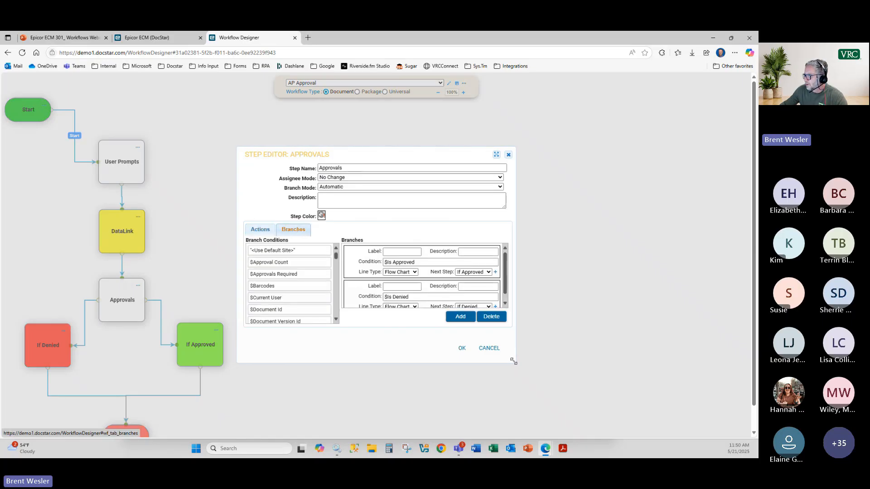
drag(515, 362, 587, 405)
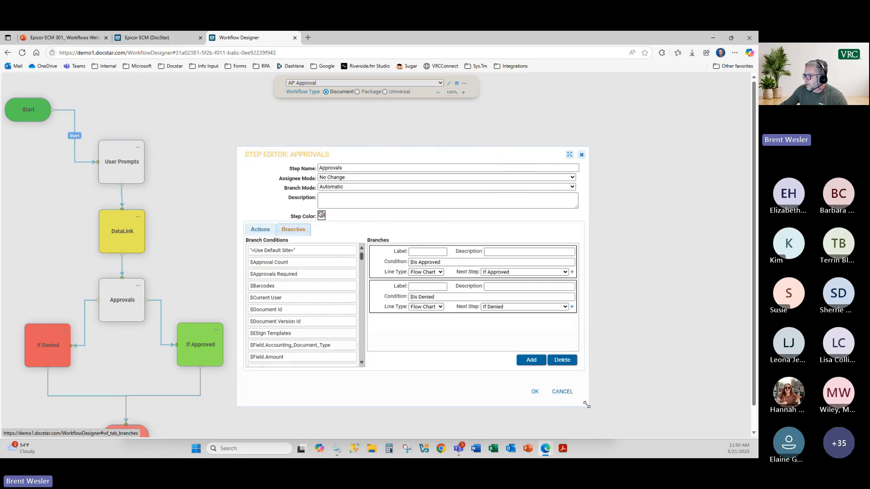
click(421, 262)
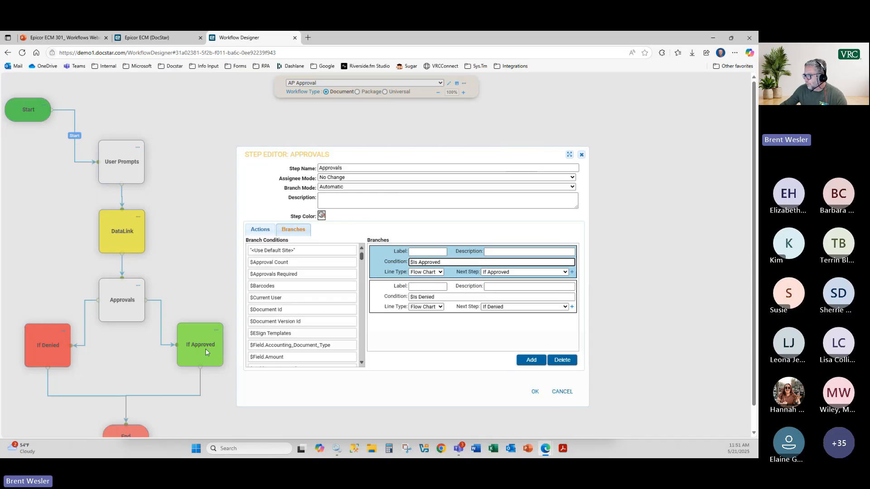
click(445, 297)
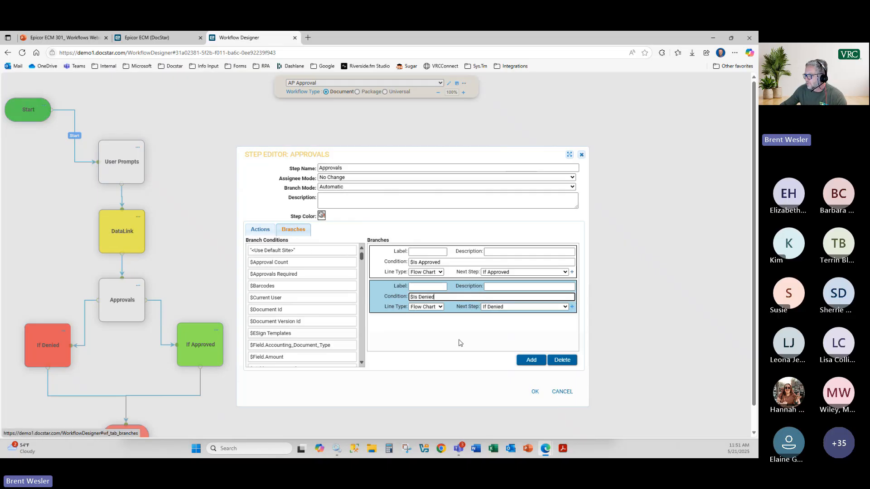
click(531, 360)
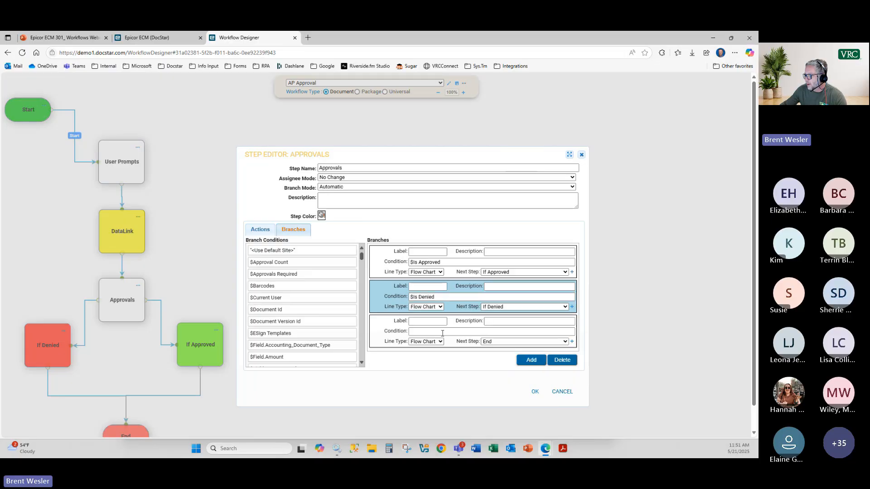
click(490, 342)
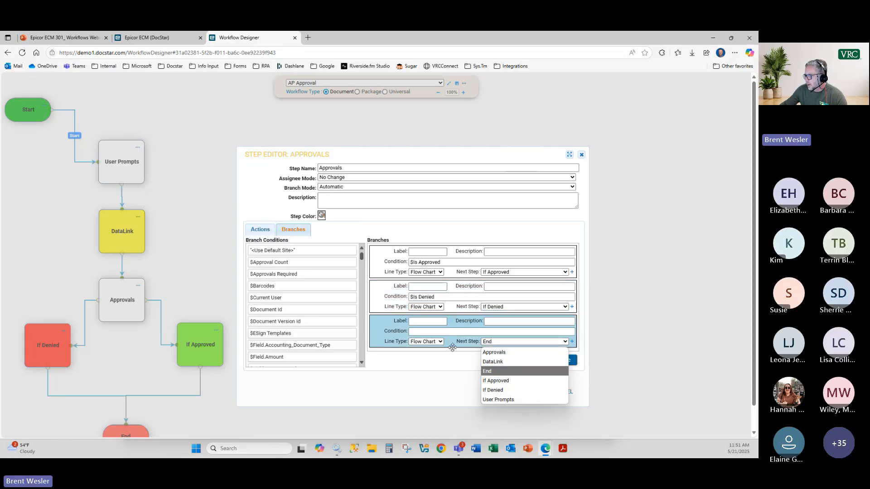
click(445, 332)
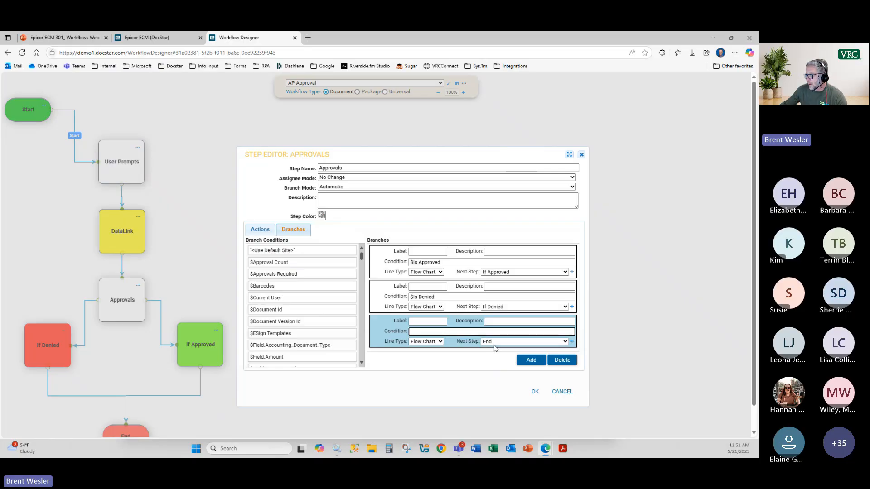
click(562, 361)
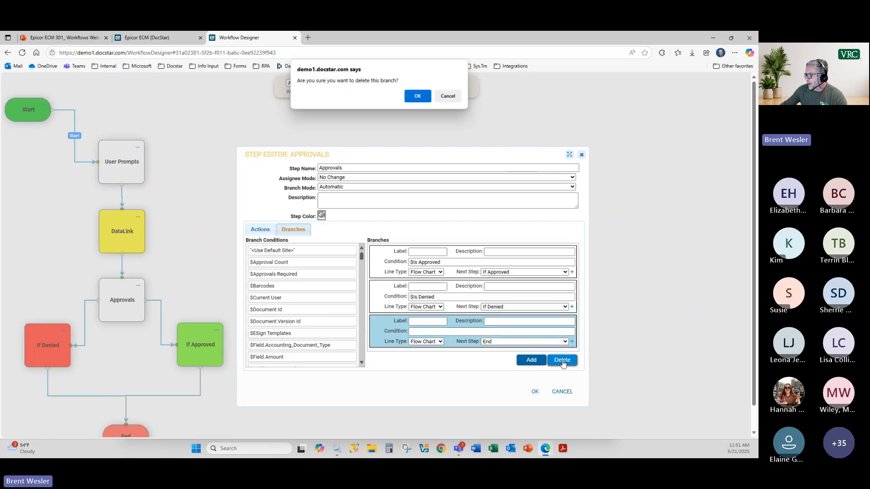
click(413, 96)
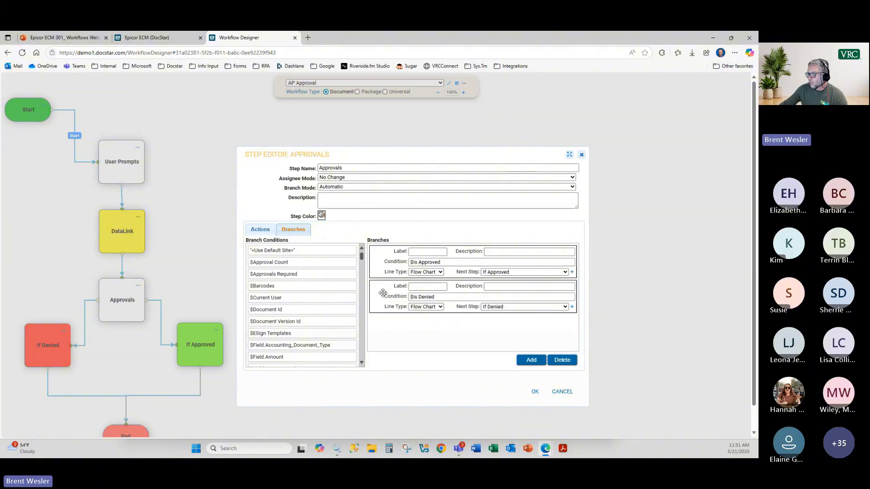
click(261, 230)
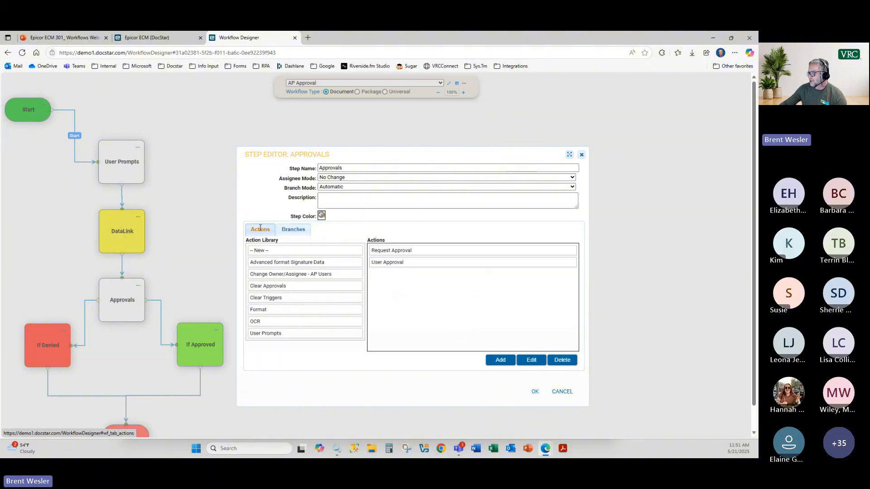